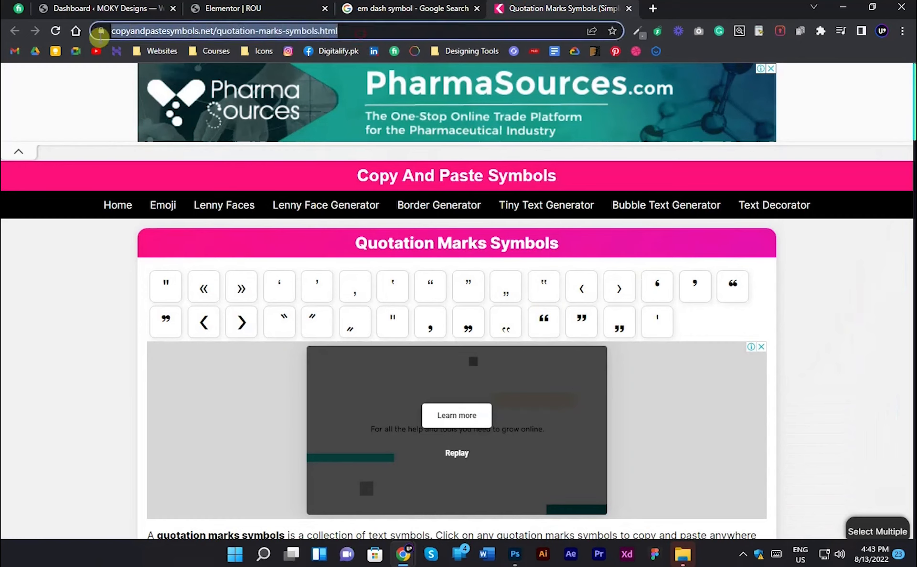
- Copy the heavy opening double quotation mark from the symbols page and replace the Elementor heading's placeholder title with it
{"action": "left_click", "coordinate": [70, 359]}
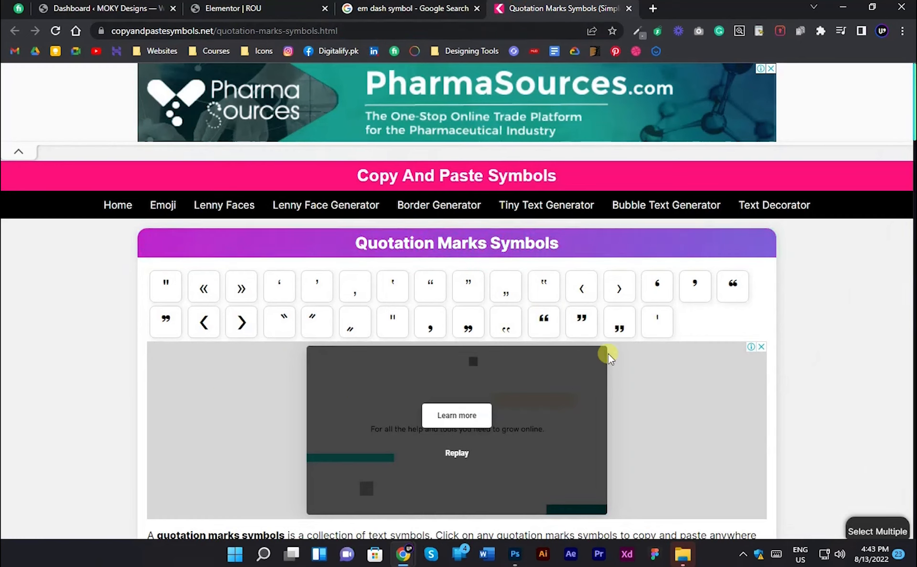
{"action": "left_click", "coordinate": [545, 325]}
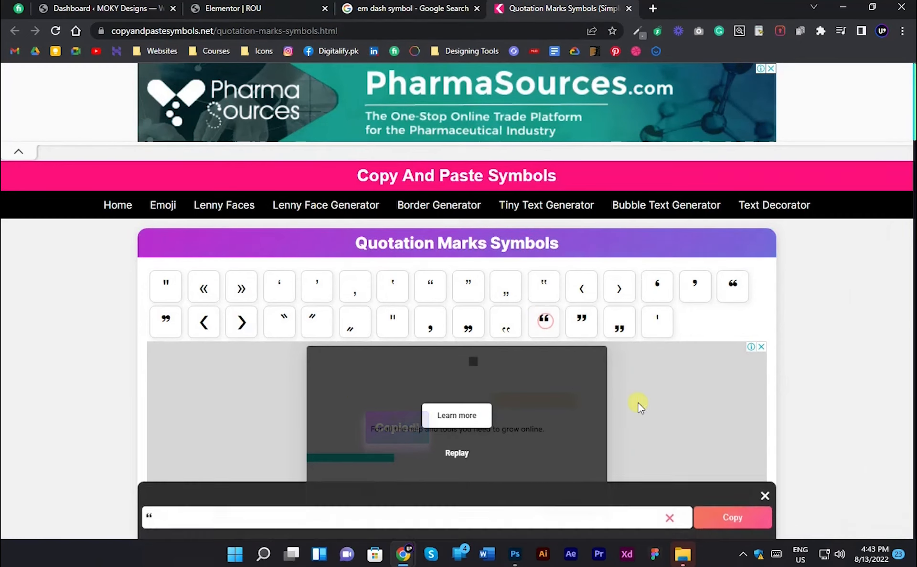
{"action": "left_click", "coordinate": [720, 519]}
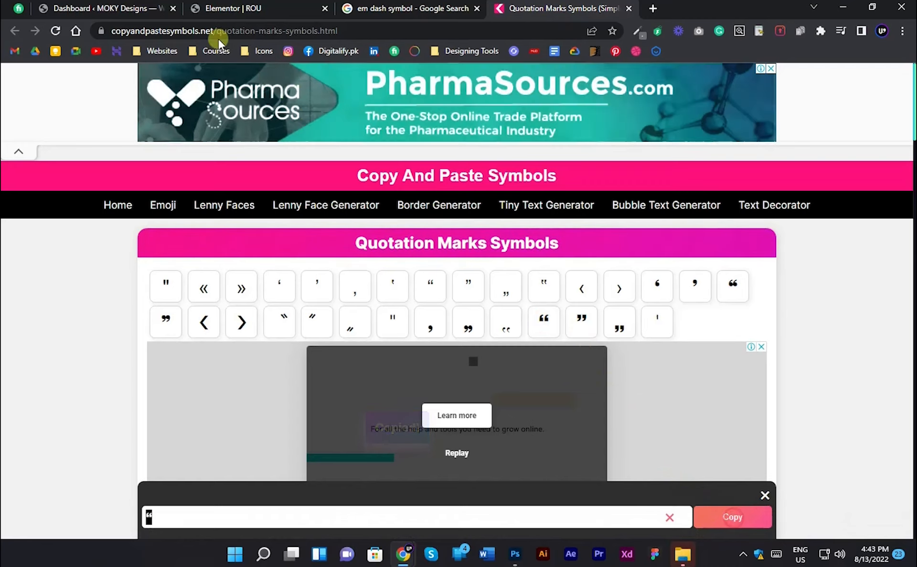
{"action": "left_click", "coordinate": [187, 5]}
{"action": "triple_click", "coordinate": [117, 205]}
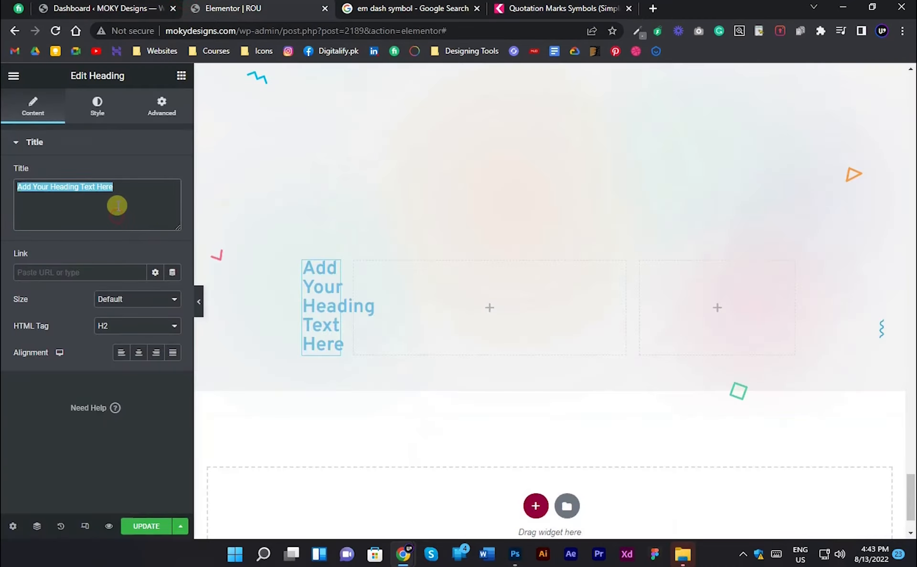
{"action": "key", "text": "ctrl+v"}
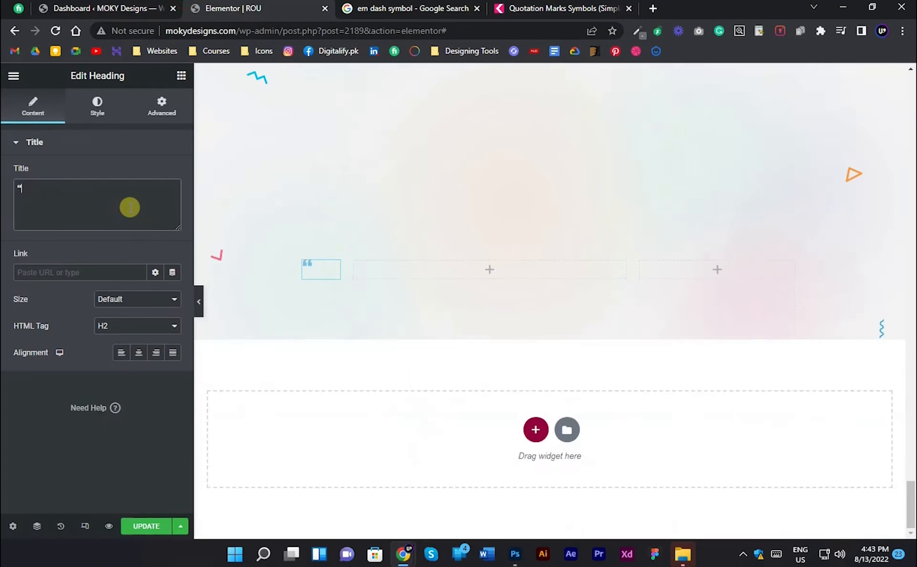
- Set the quotation mark heading's font size to 115 px
{"action": "left_click", "coordinate": [97, 109]}
{"action": "left_click", "coordinate": [172, 200]}
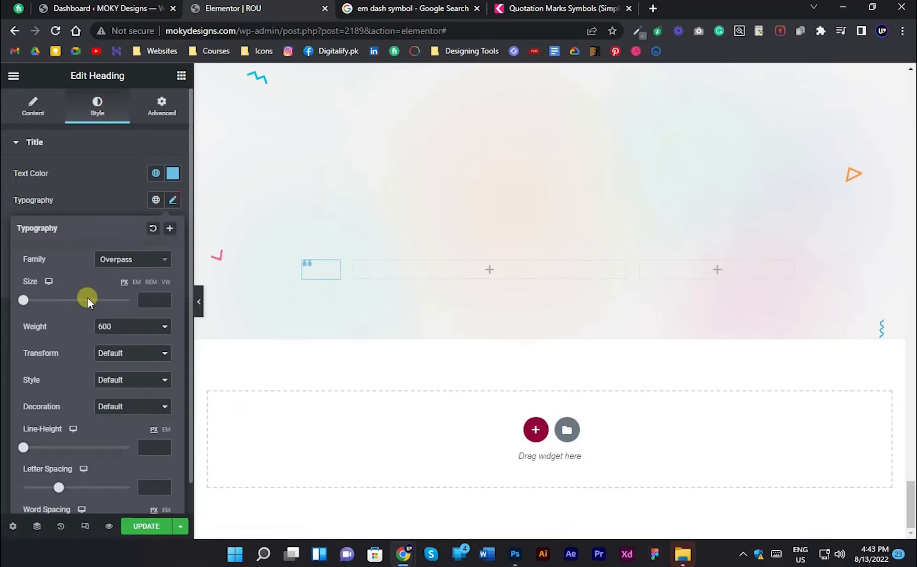
{"action": "left_click_drag", "start_coordinate": [26, 305], "coordinate": [89, 296]}
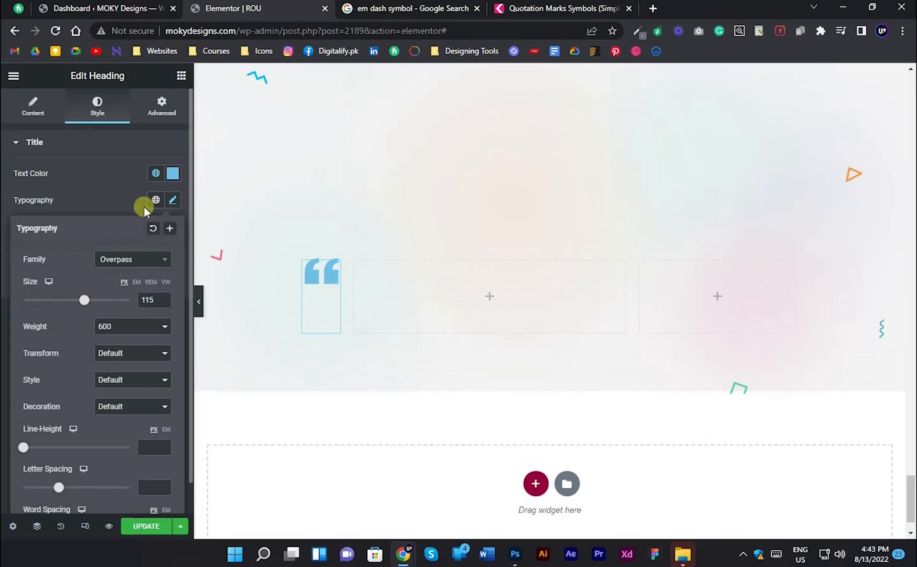
{"action": "left_click", "coordinate": [125, 202]}
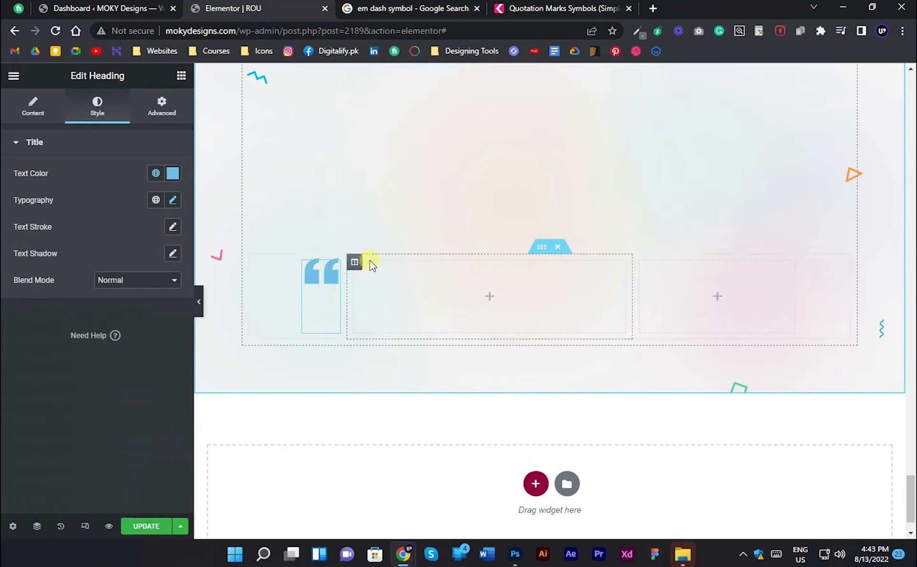
- Copy the quote icon's overlay color c5dad6 from the Photoshop design and apply it as the Elementor heading's text color
{"action": "key", "text": "alt+Tab"}
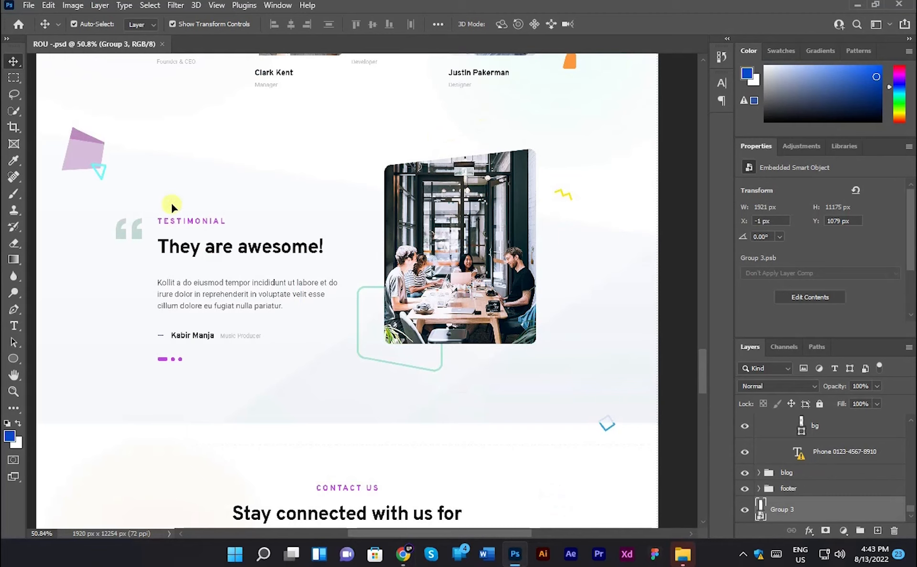
{"action": "scroll", "coordinate": [119, 237], "scroll_direction": "up", "scroll_amount": 3}
{"action": "left_click", "coordinate": [123, 238]}
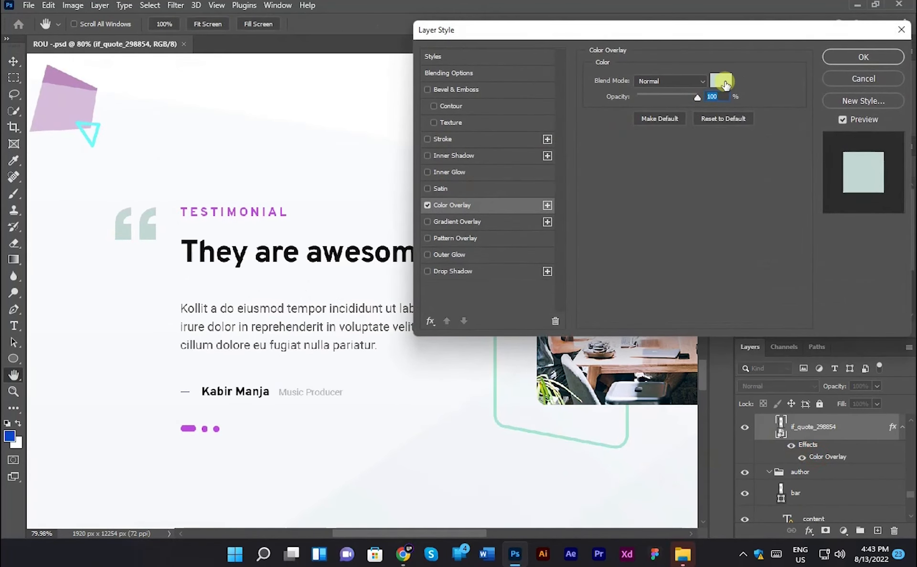
{"action": "left_click", "coordinate": [721, 81]}
{"action": "double_click", "coordinate": [807, 369]}
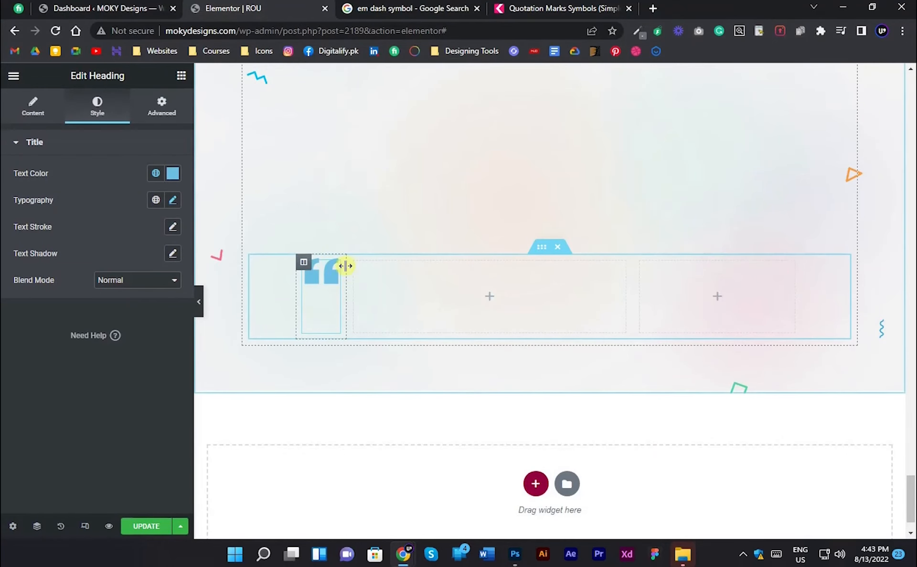
{"action": "left_click", "coordinate": [175, 175]}
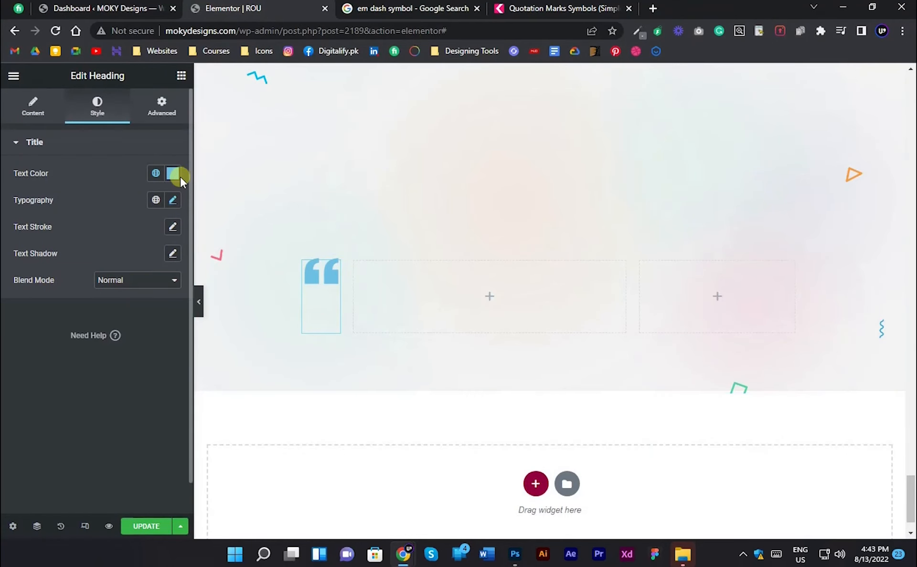
{"action": "key", "text": "ctrl+v"}
{"action": "left_click", "coordinate": [176, 177]}
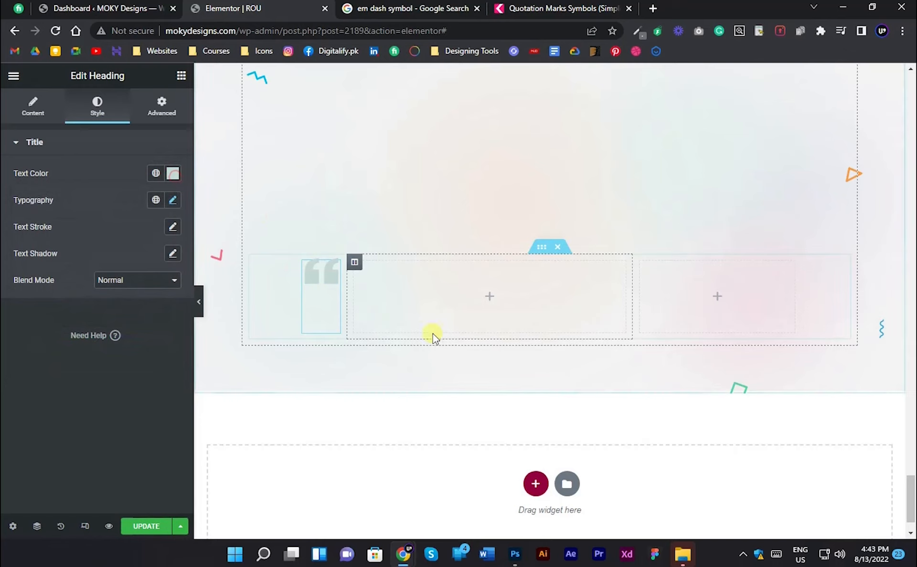
- Add a Text Editor widget to the empty middle column and replace its placeholder text with TESTIMONIAL
{"action": "left_click", "coordinate": [406, 281]}
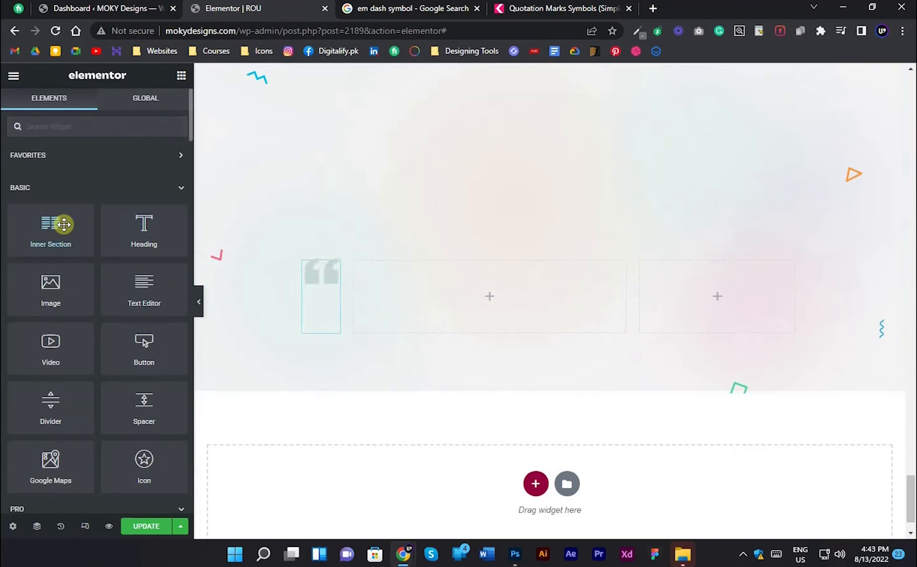
{"action": "left_click", "coordinate": [64, 246]}
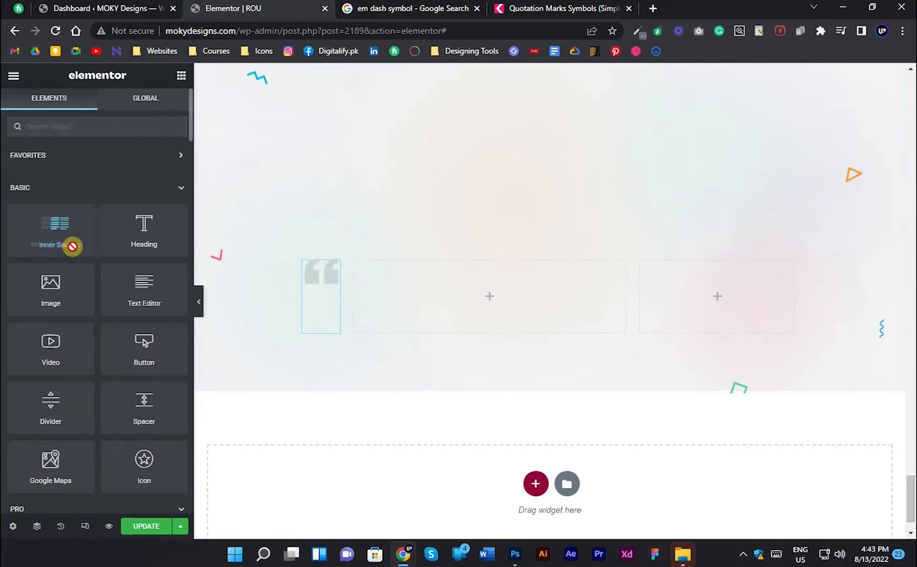
{"action": "left_click_drag", "start_coordinate": [137, 284], "coordinate": [434, 293]}
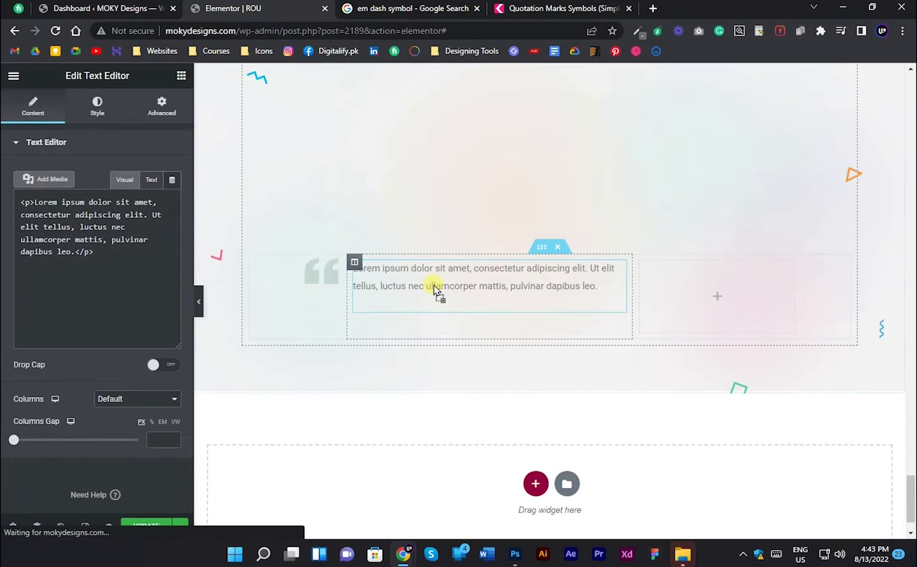
{"action": "triple_click", "coordinate": [100, 289]}
{"action": "type", "text": "TESTIMONIAL"}
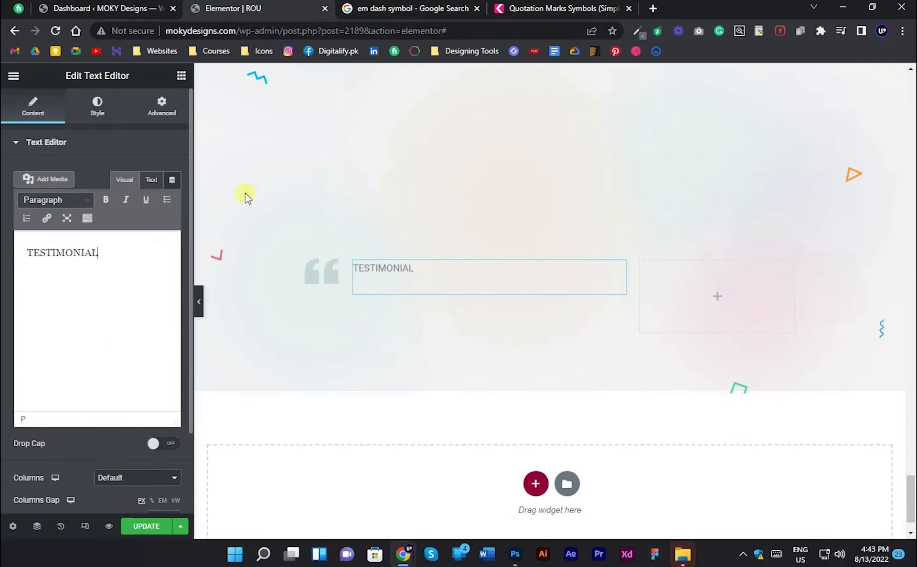
- Style the TESTIMONIAL text with the global color ROU - Primary Color and the global font ROU - Primary Fonts
{"action": "key", "text": "ctrl+a"}
{"action": "left_click", "coordinate": [97, 103]}
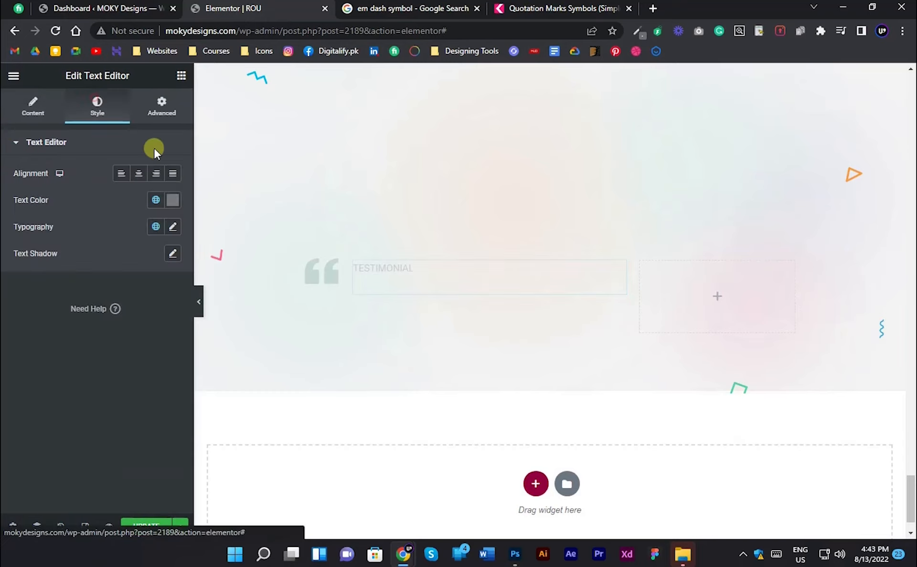
{"action": "left_click", "coordinate": [163, 201]}
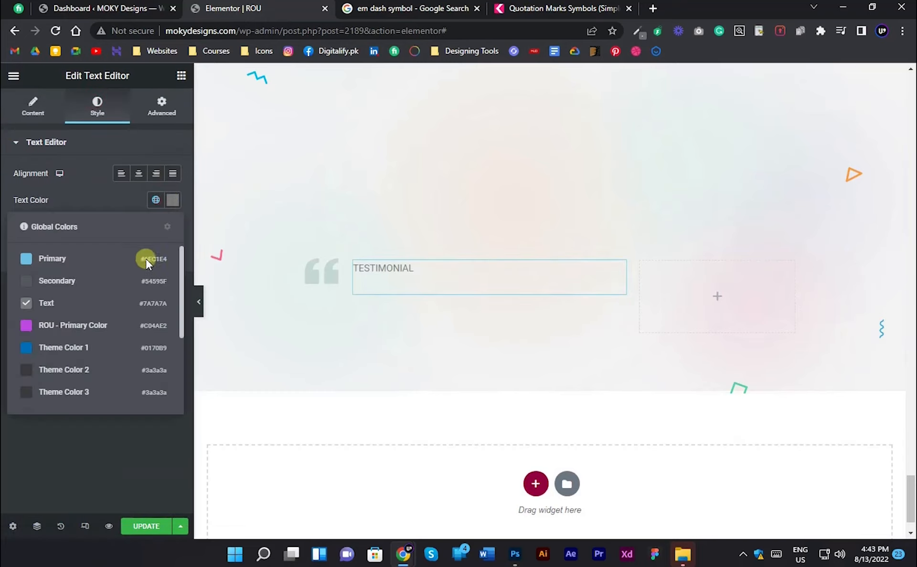
{"action": "left_click", "coordinate": [58, 324]}
{"action": "left_click", "coordinate": [155, 227]}
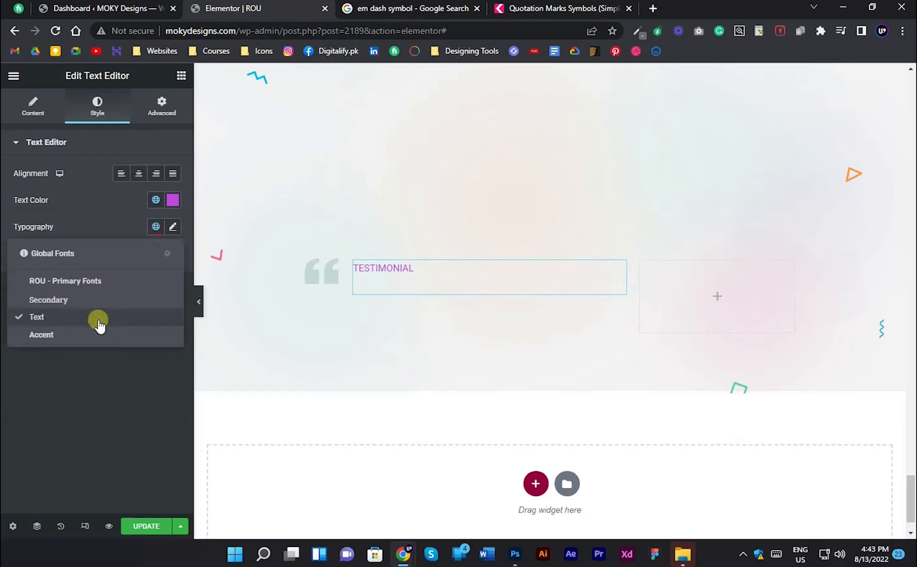
{"action": "left_click", "coordinate": [114, 289]}
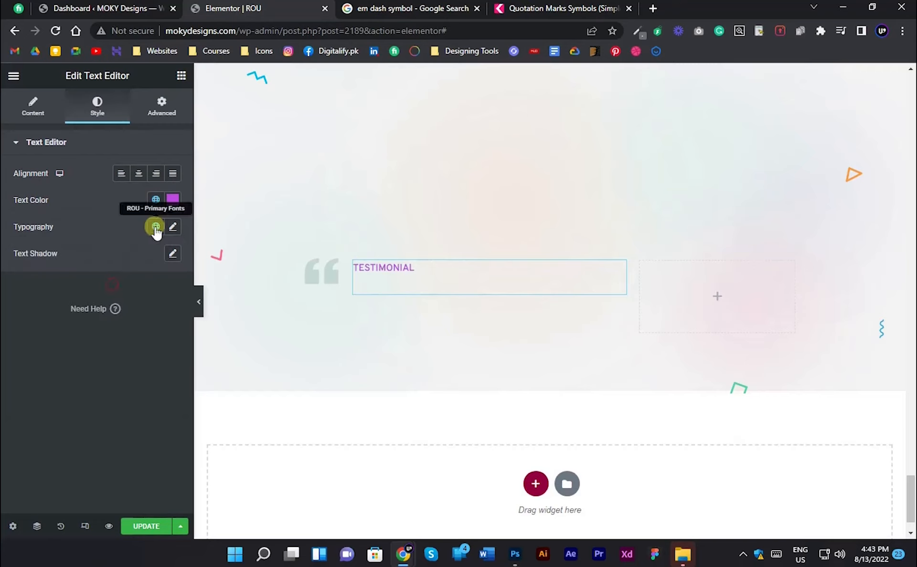
- Set the TESTIMONIAL text's letter spacing to 5.2 and raise its font size slightly above 16 px
{"action": "left_click", "coordinate": [173, 227]}
{"action": "scroll", "coordinate": [32, 330], "scroll_direction": "down", "scroll_amount": 1}
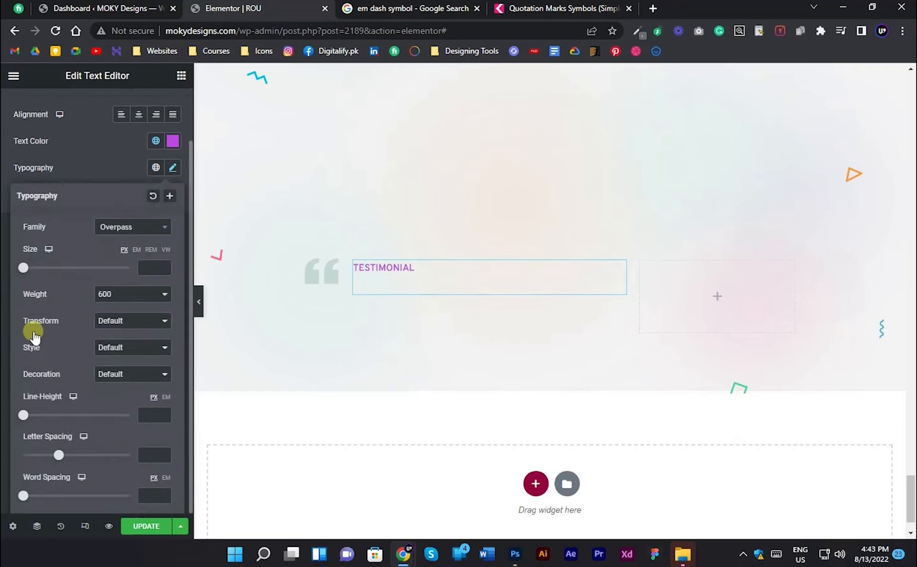
{"action": "left_click_drag", "start_coordinate": [56, 460], "coordinate": [98, 458]}
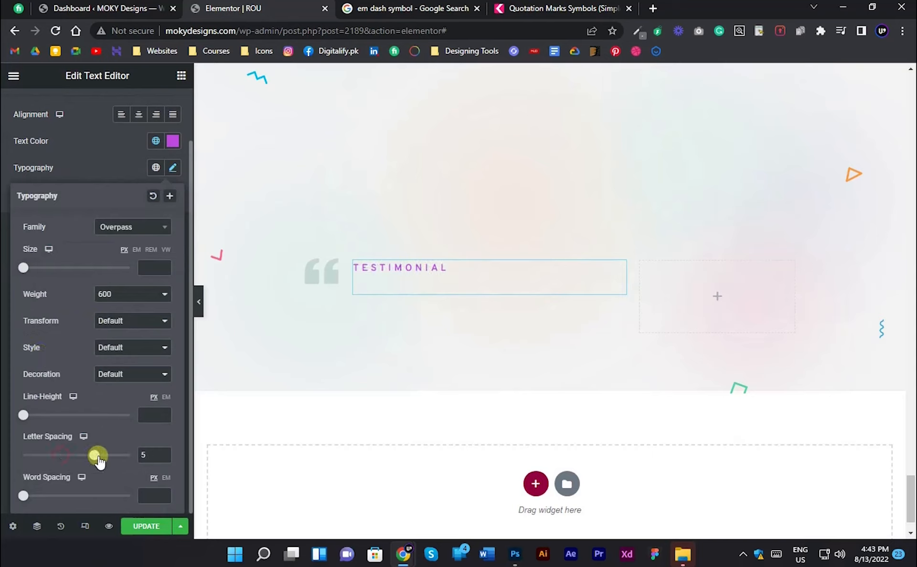
{"action": "left_click", "coordinate": [164, 265]}
{"action": "left_click", "coordinate": [164, 265]}
{"action": "left_click", "coordinate": [164, 265]}
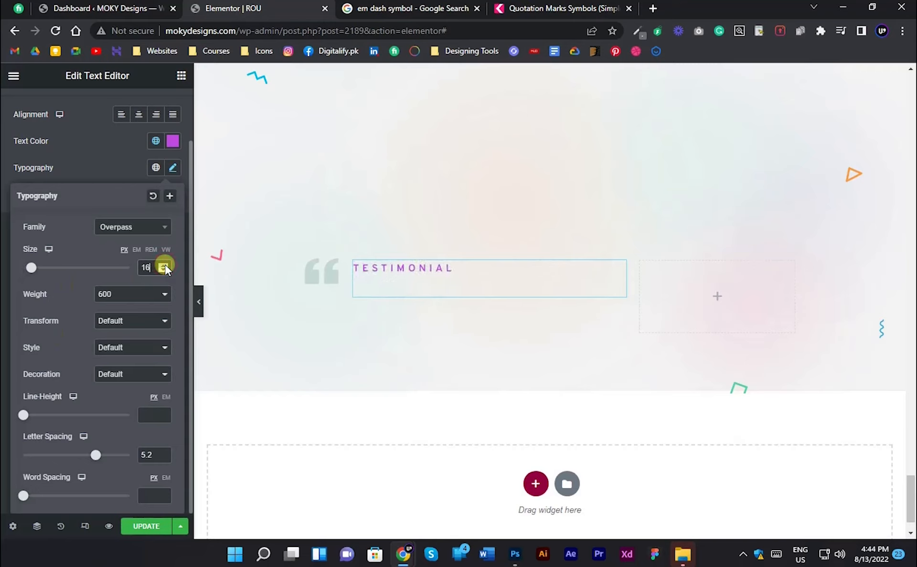
{"action": "left_click", "coordinate": [164, 265]}
{"action": "left_click", "coordinate": [3, 285]}
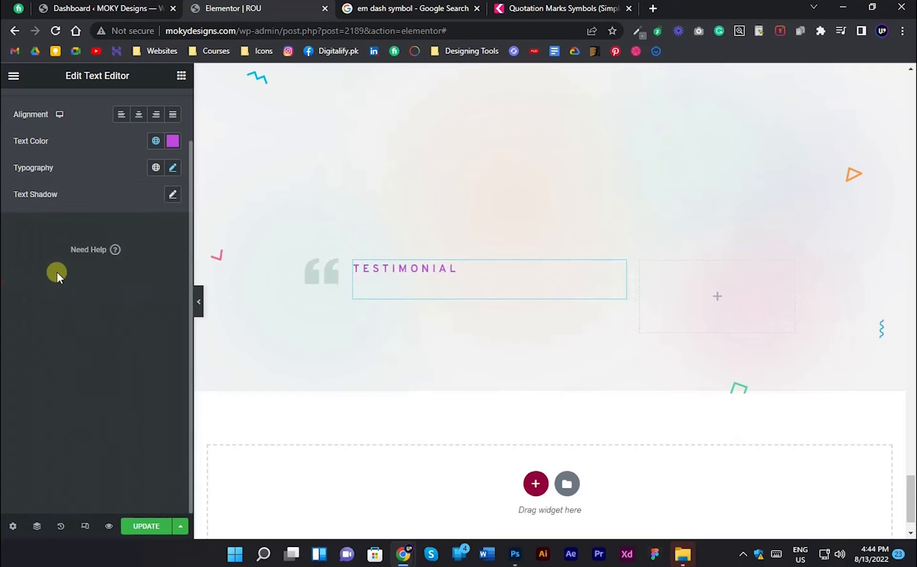
- Compare the section's spacing with the Photoshop design and set the padding of the quotation mark and TESTIMONIAL columns to 0
{"action": "scroll", "coordinate": [205, 298], "scroll_direction": "up", "scroll_amount": 3}
{"action": "left_click", "coordinate": [200, 294]}
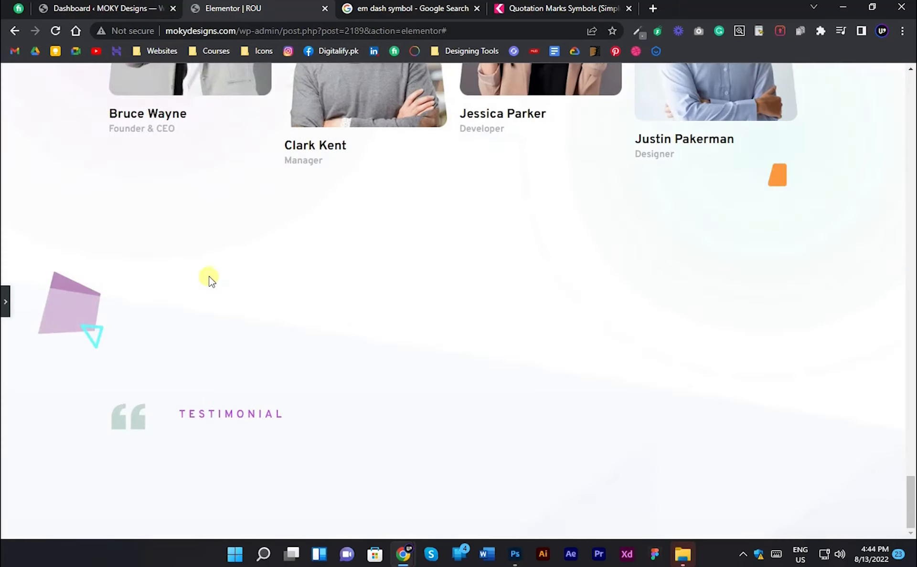
{"action": "scroll", "coordinate": [2, 296], "scroll_direction": "down", "scroll_amount": 4}
{"action": "key", "text": "alt+Tab"}
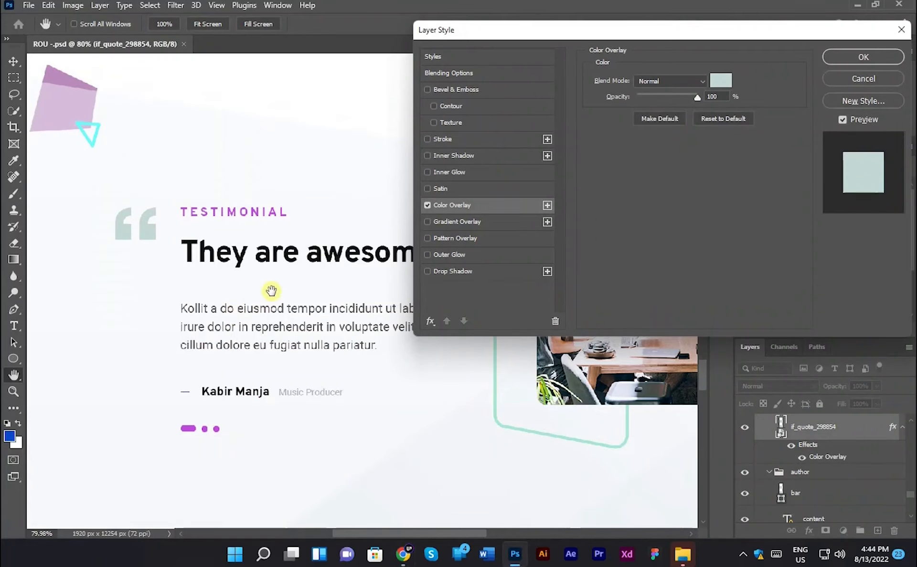
{"action": "key", "text": "alt+Tab"}
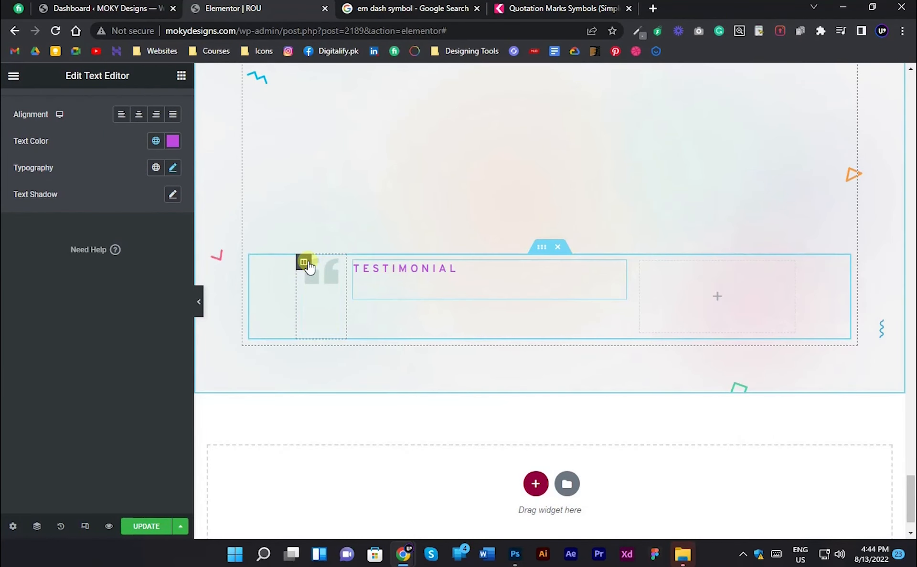
{"action": "left_click", "coordinate": [303, 261]}
{"action": "left_click", "coordinate": [156, 99]}
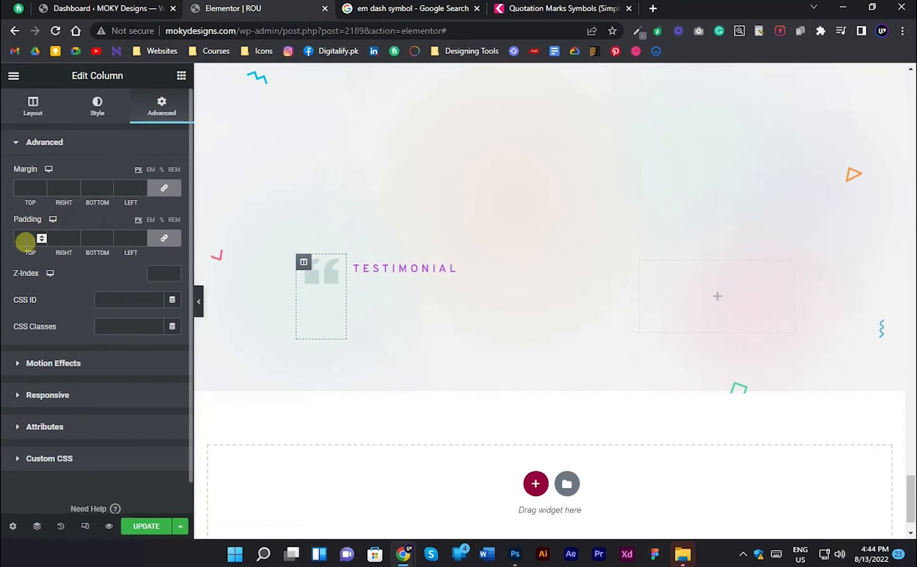
{"action": "type", "text": "0"}
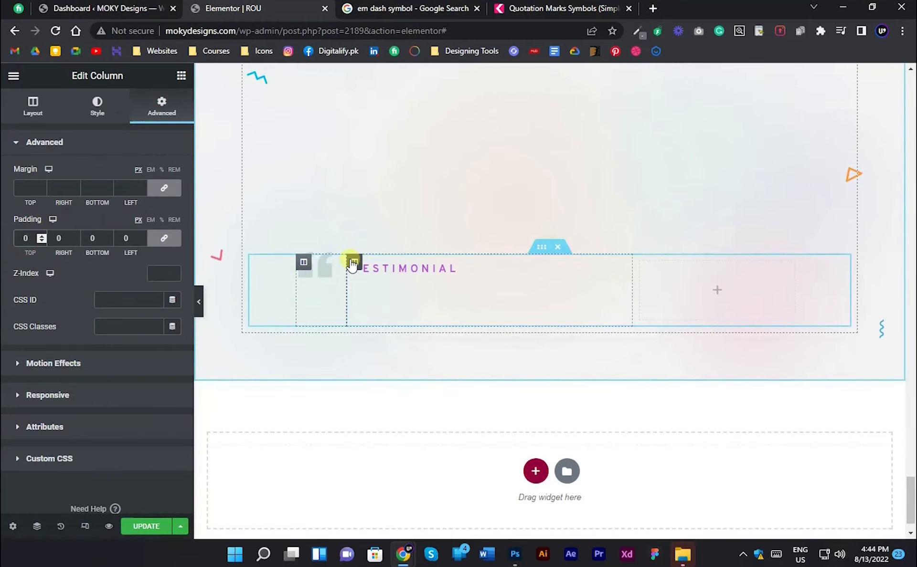
{"action": "left_click", "coordinate": [353, 262]}
{"action": "left_click", "coordinate": [152, 108]}
{"action": "left_click", "coordinate": [22, 236]}
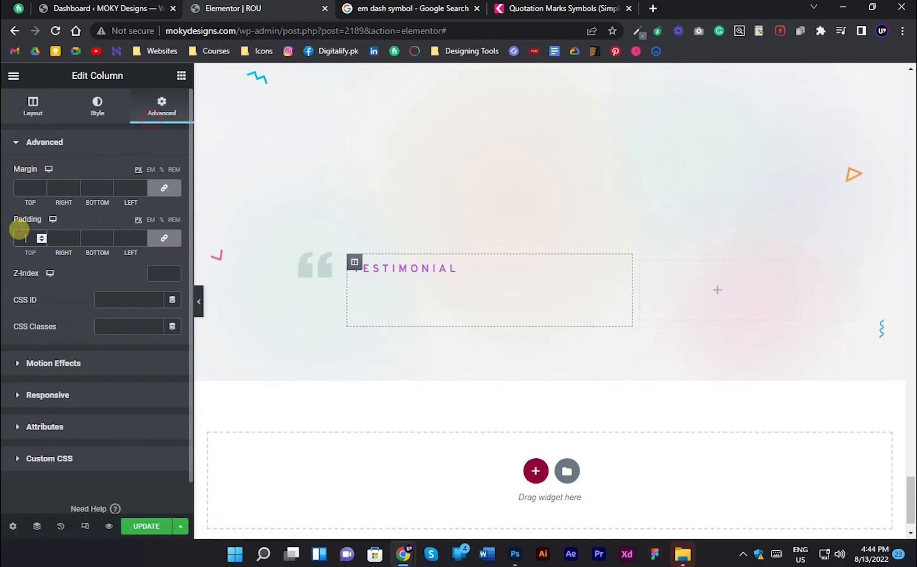
{"action": "type", "text": "0"}
- Narrow the quotation mark column to bring the TESTIMONIAL text closer to the mark, and preview the section
{"action": "scroll", "coordinate": [202, 293], "scroll_direction": "up", "scroll_amount": 3}
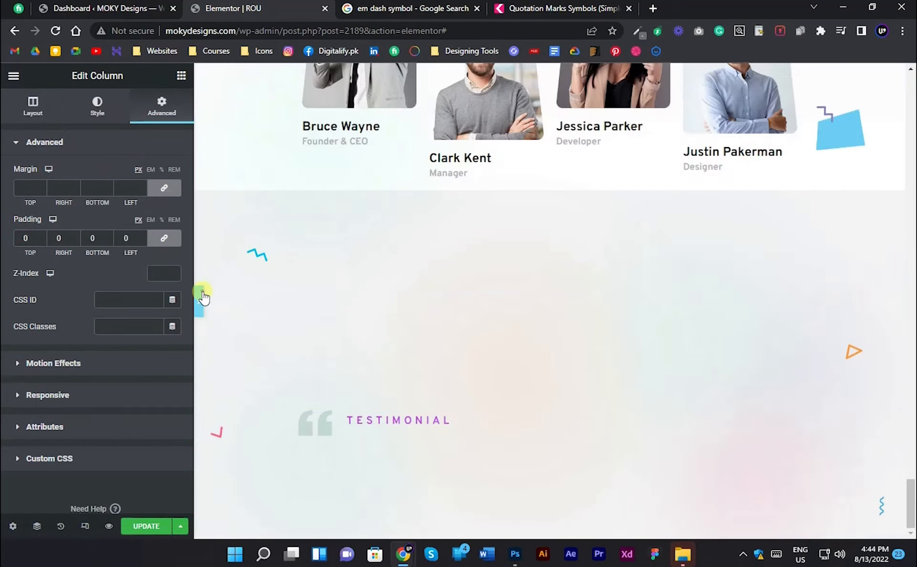
{"action": "left_click", "coordinate": [199, 293]}
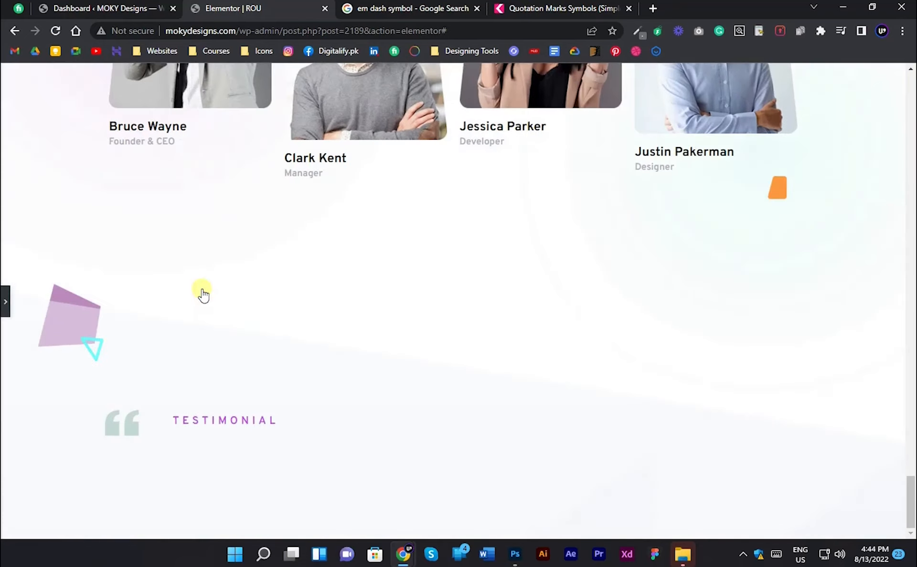
{"action": "left_click", "coordinate": [3, 306]}
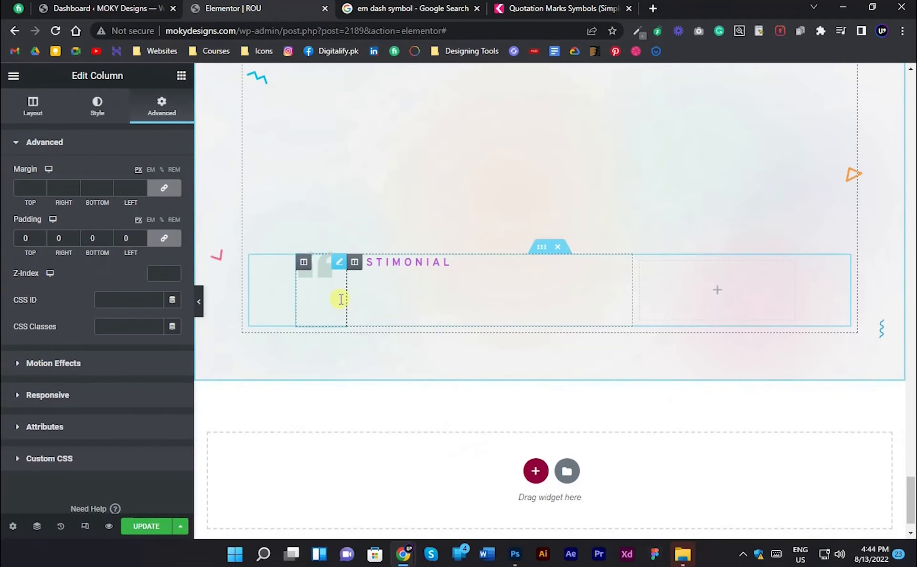
{"action": "left_click_drag", "start_coordinate": [348, 296], "coordinate": [337, 296]}
{"action": "left_click", "coordinate": [200, 297]}
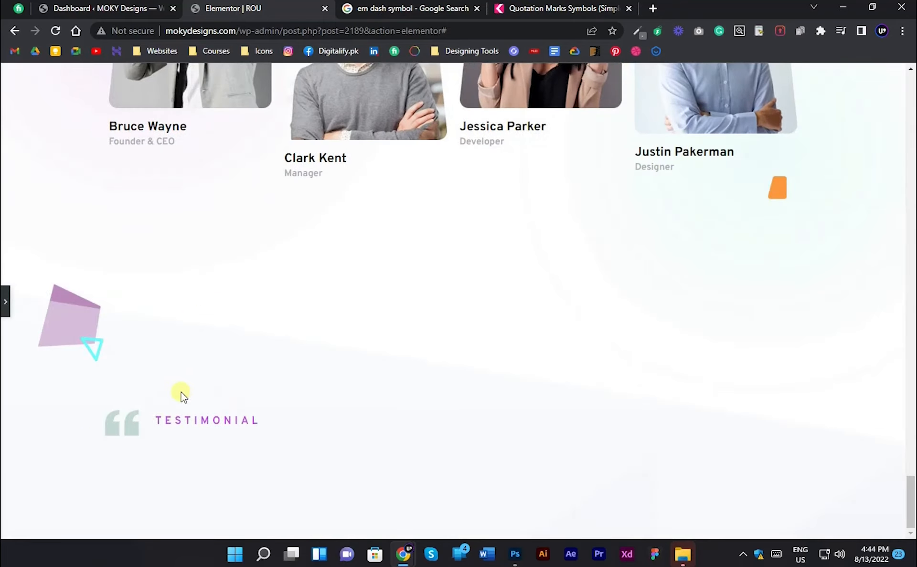
- Check the testimonial text in the Photoshop design and open the WordPress site's saved templates list
{"action": "left_click", "coordinate": [4, 304]}
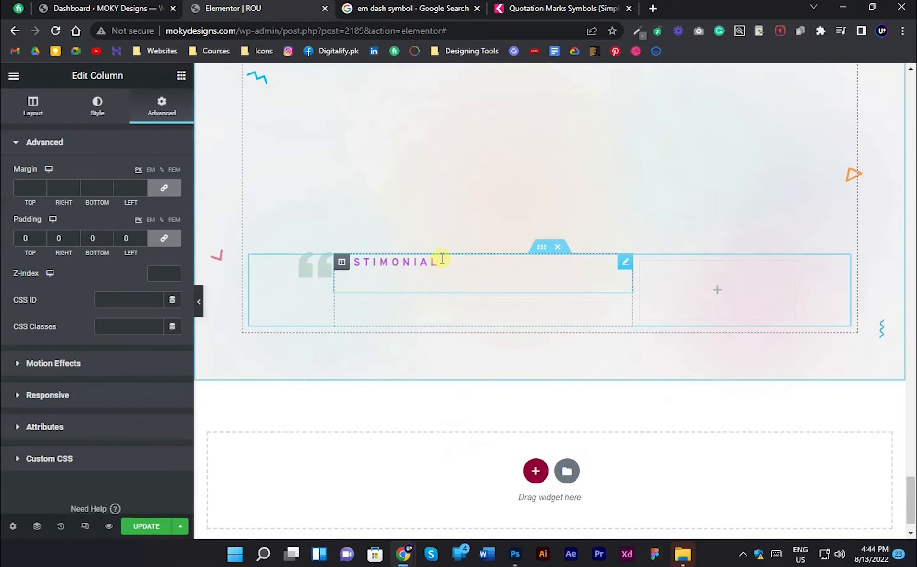
{"action": "key", "text": "alt+Tab"}
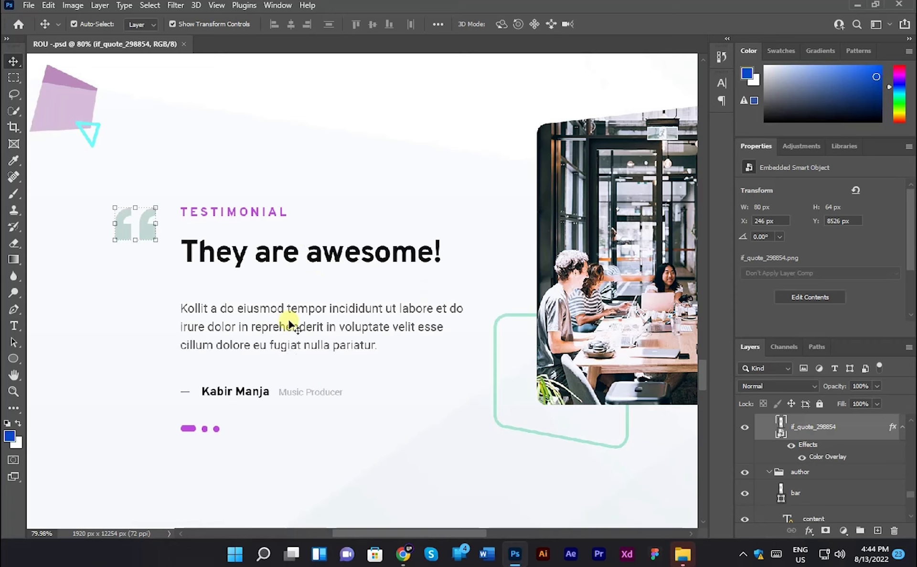
{"action": "key", "text": "alt+Tab"}
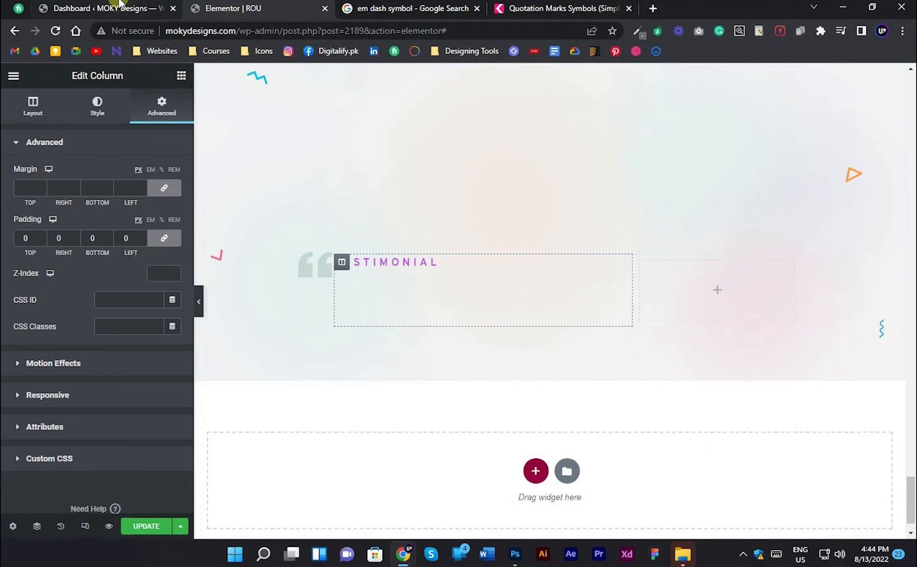
{"action": "left_click", "coordinate": [94, 4]}
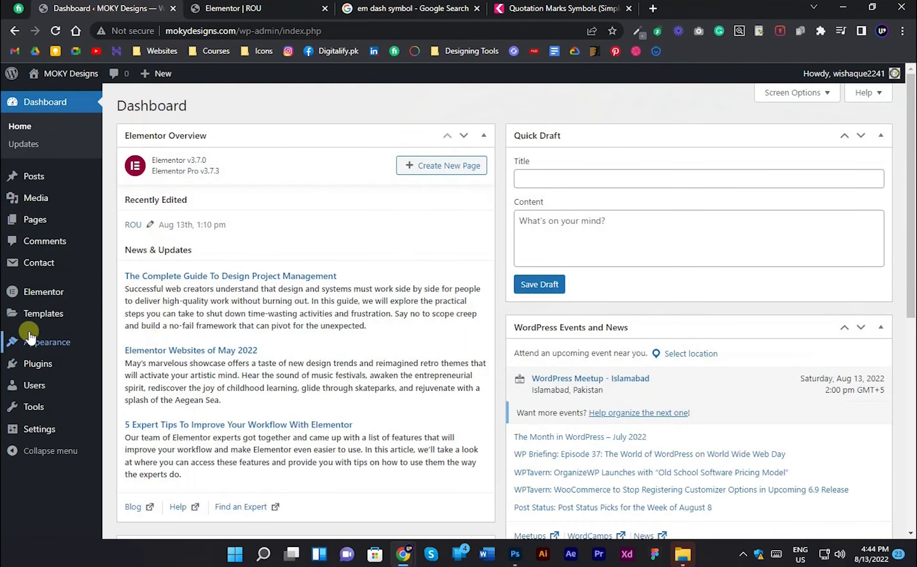
{"action": "left_click", "coordinate": [64, 316]}
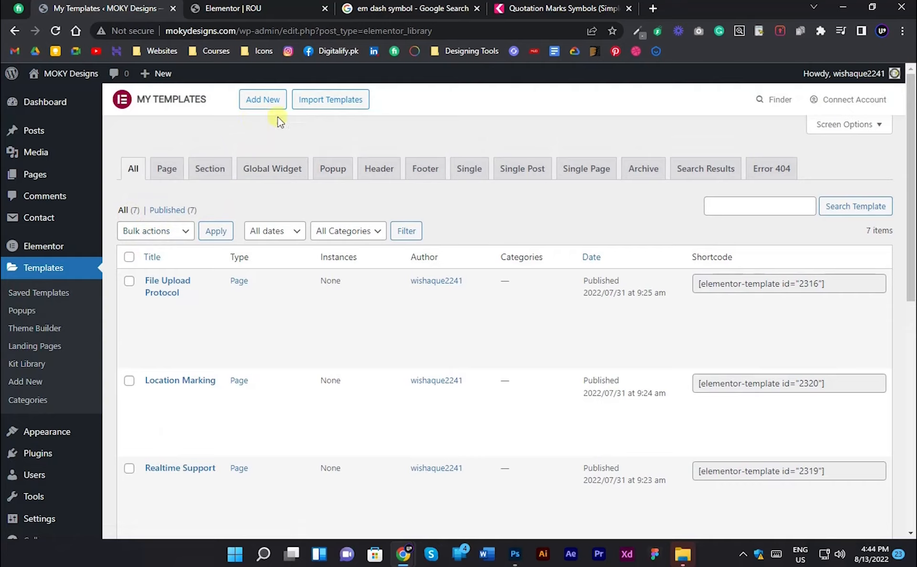
- Create a Section template named "testimonial slider 1" and place a two-column Inner Section in it
{"action": "left_click", "coordinate": [262, 101]}
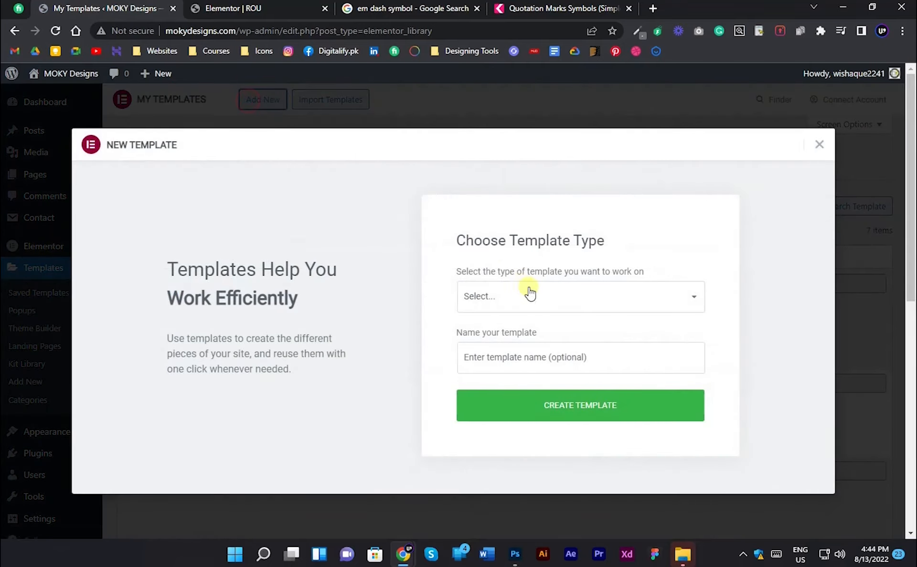
{"action": "left_click", "coordinate": [531, 292]}
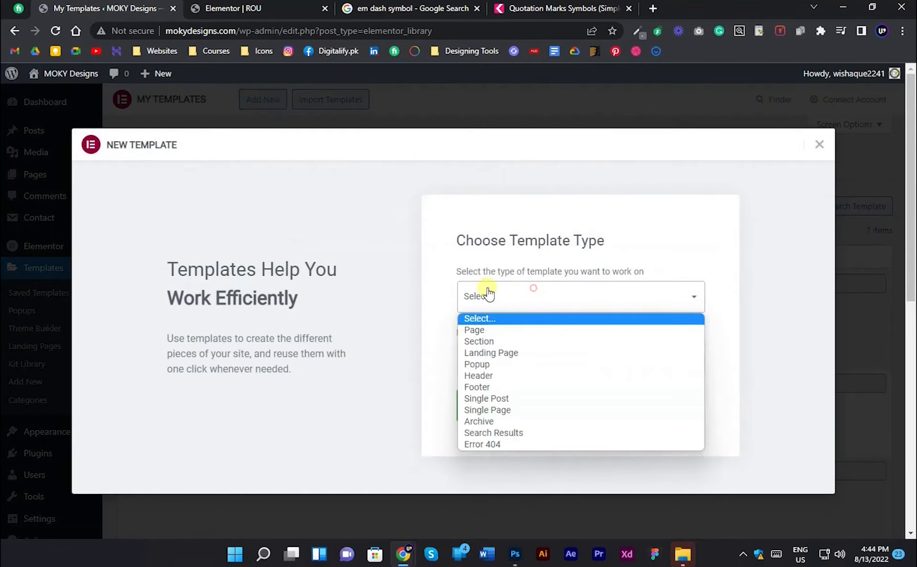
{"action": "left_click", "coordinate": [513, 342]}
{"action": "type", "text": "tE"}
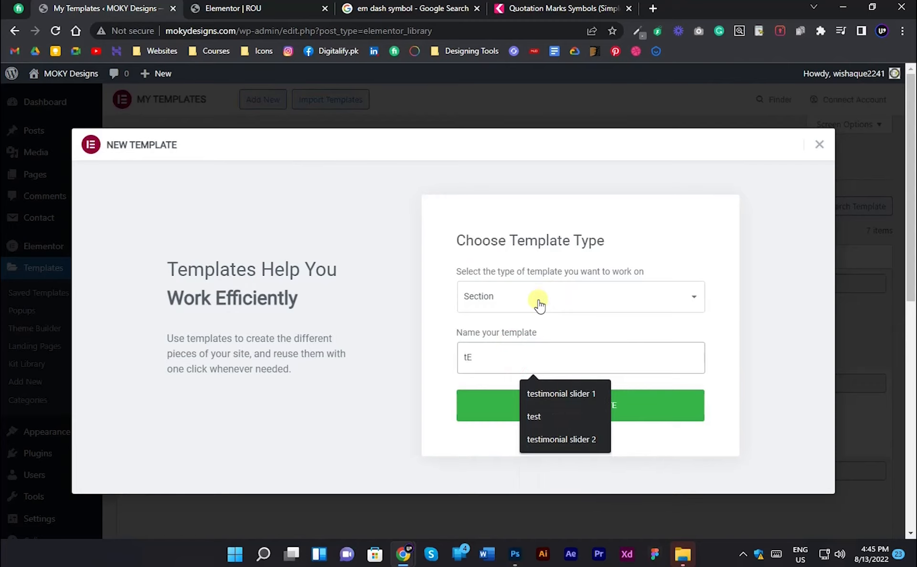
{"action": "key", "text": "Down"}
{"action": "key", "text": "Return"}
{"action": "triple_click", "coordinate": [550, 365]}
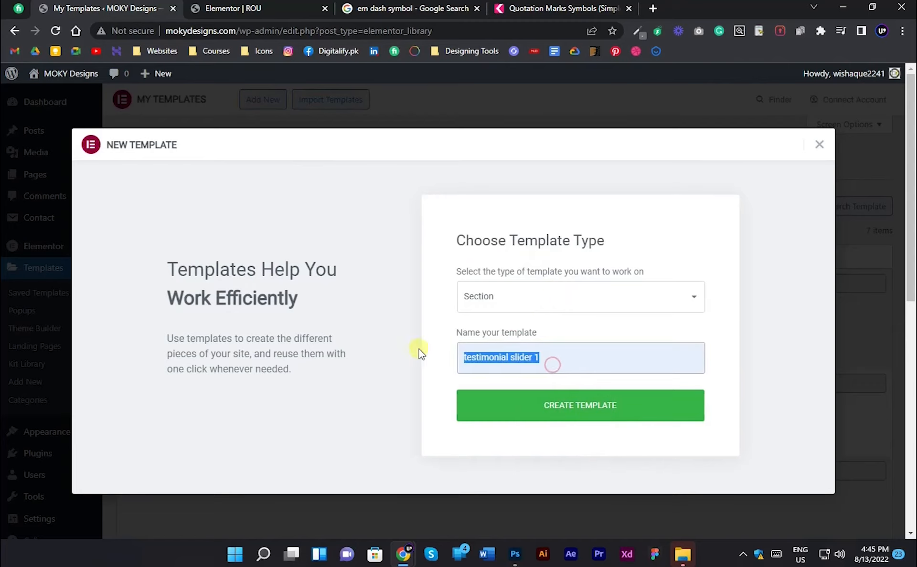
{"action": "left_click", "coordinate": [558, 414]}
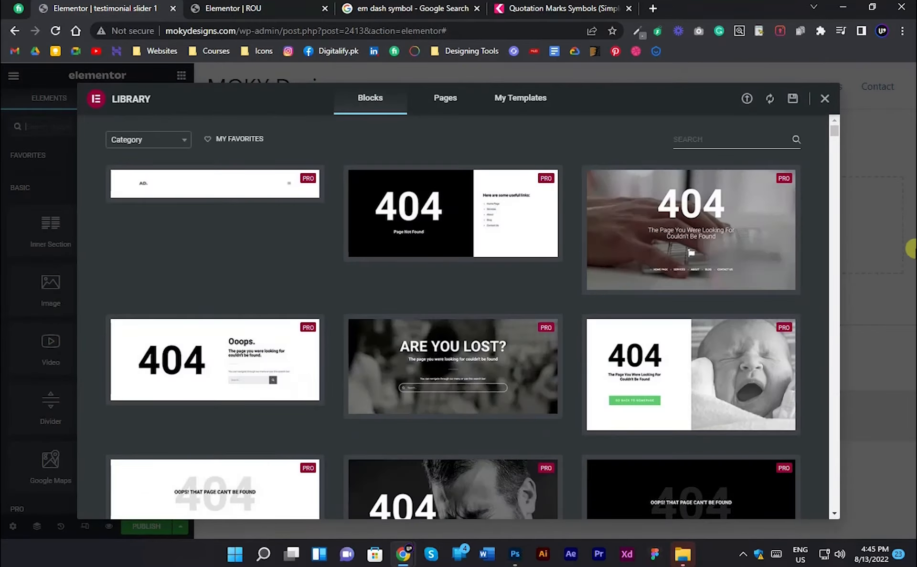
{"action": "left_click", "coordinate": [823, 98]}
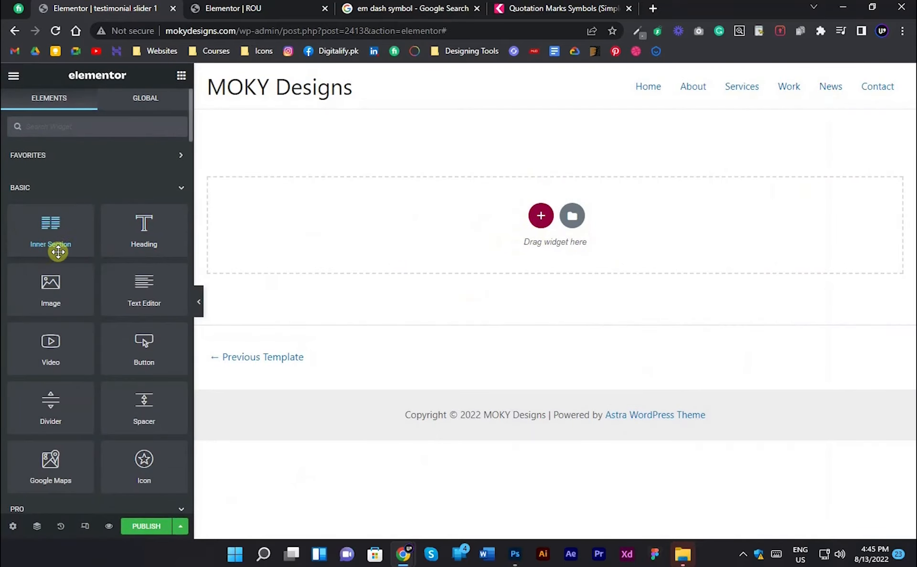
{"action": "left_click_drag", "start_coordinate": [62, 225], "coordinate": [439, 242]}
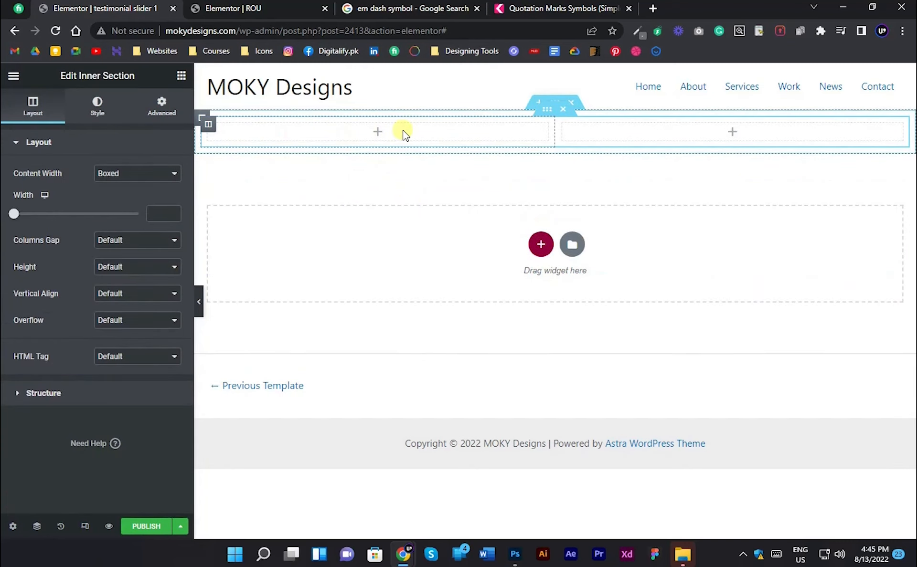
- Copy the heading text "They are awesome!" from the testimonial text layer in the Photoshop design
{"action": "key", "text": "alt+Tab"}
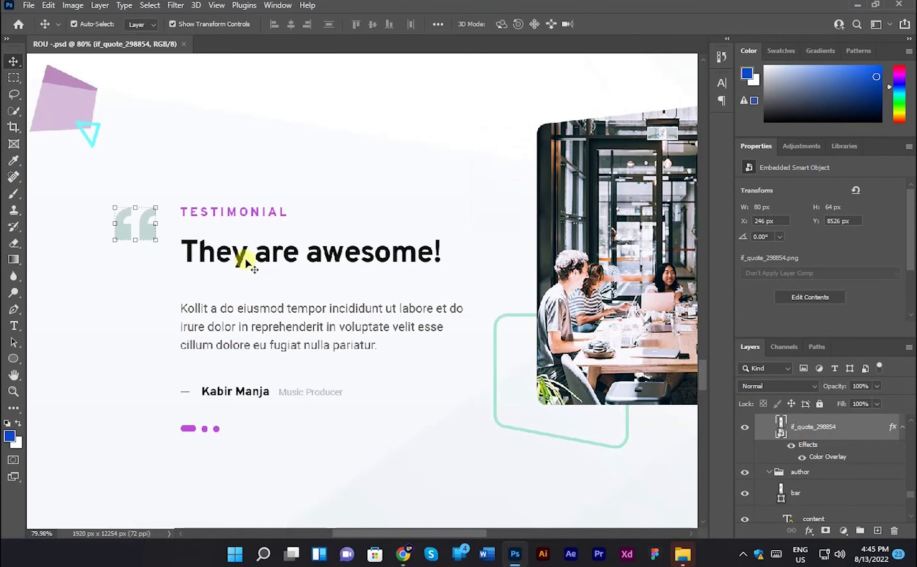
{"action": "left_click", "coordinate": [359, 253]}
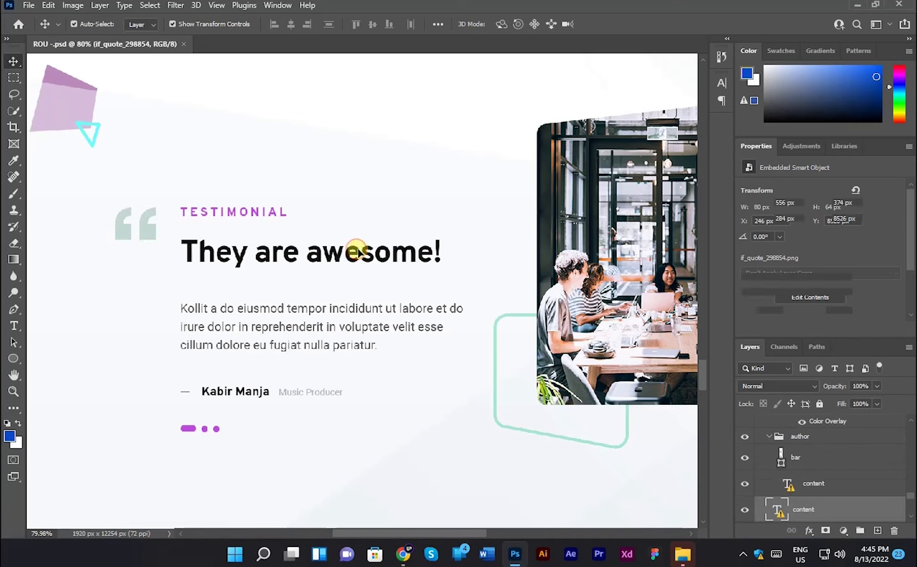
{"action": "double_click", "coordinate": [368, 257]}
{"action": "left_click", "coordinate": [545, 256]}
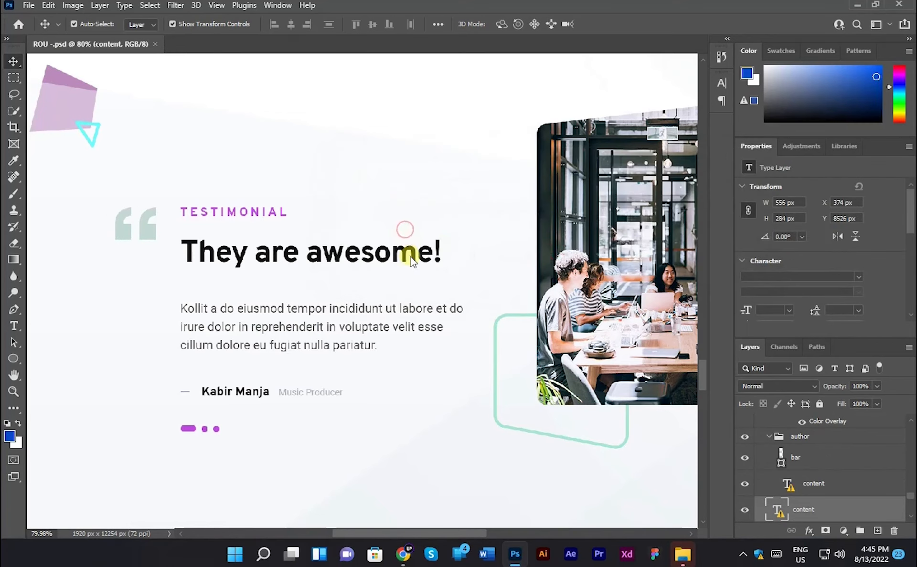
{"action": "left_click_drag", "start_coordinate": [438, 244], "coordinate": [172, 265]}
{"action": "key", "text": "alt+Tab"}
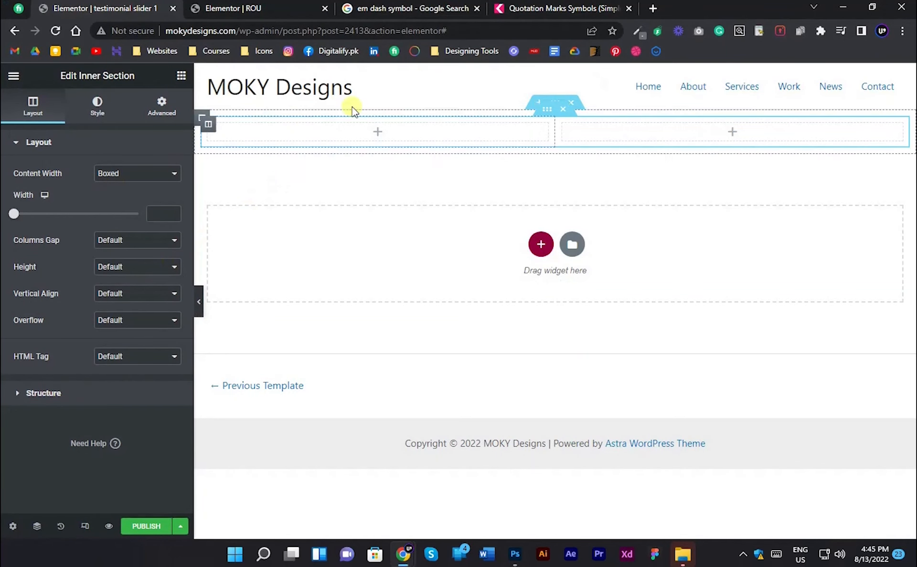
- Add a Heading widget to the inner section's first column with the title "They are awesome!"
{"action": "left_click", "coordinate": [171, 79]}
{"action": "left_click_drag", "start_coordinate": [126, 231], "coordinate": [237, 170]}
{"action": "triple_click", "coordinate": [94, 199]}
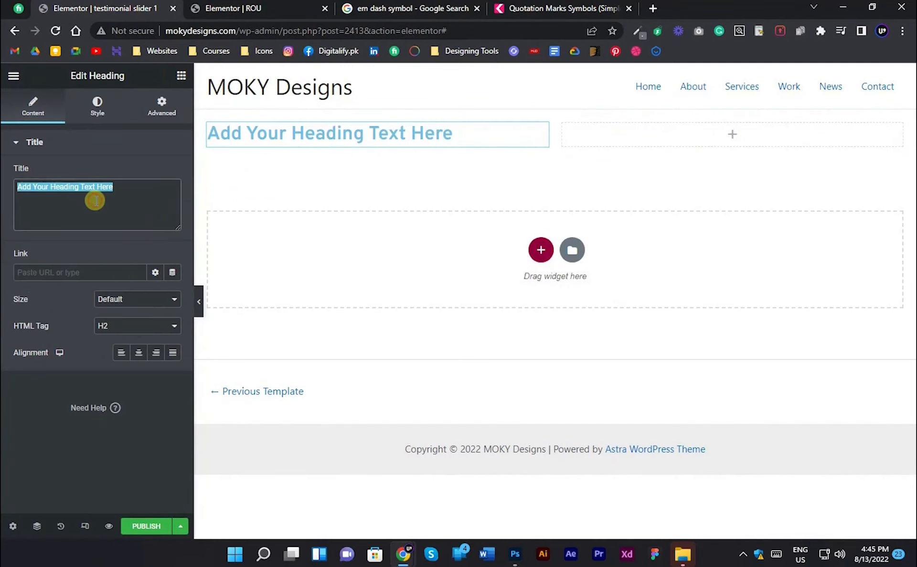
{"action": "key", "text": "alt+Tab"}
{"action": "left_click", "coordinate": [337, 284]}
{"action": "key", "text": "alt+Tab"}
- Set the "They are awesome!" heading's text color to black (#000000) and its font weight to 800
{"action": "left_click", "coordinate": [102, 109]}
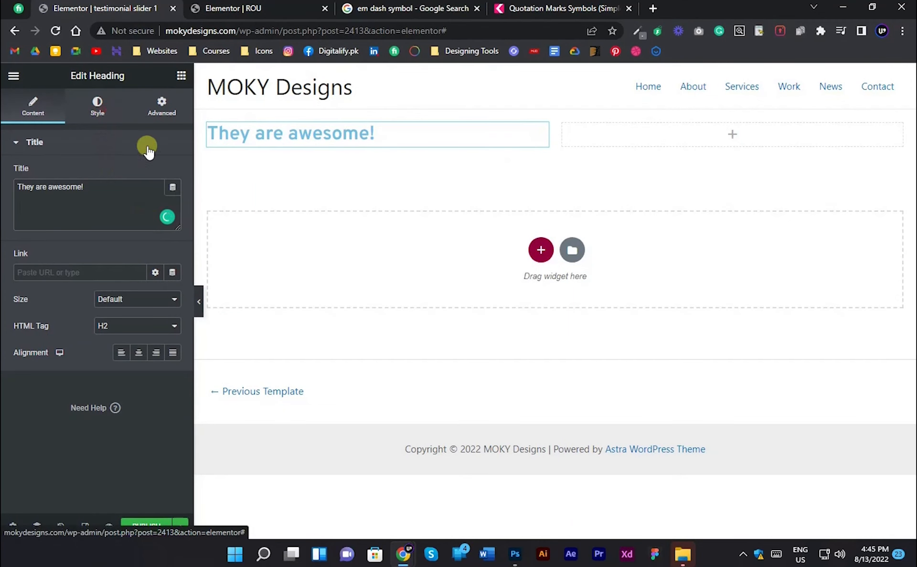
{"action": "left_click", "coordinate": [172, 173]}
{"action": "left_click_drag", "start_coordinate": [143, 258], "coordinate": [5, 429]}
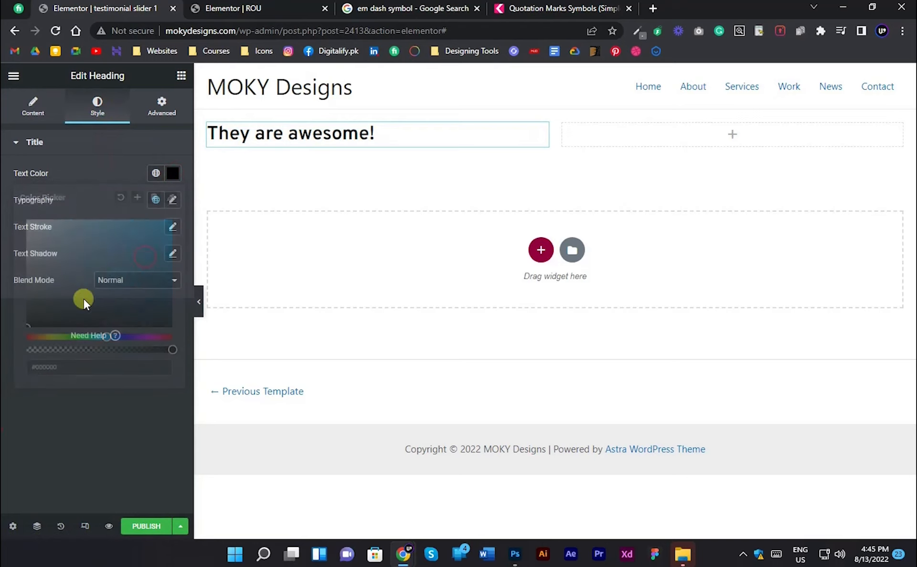
{"action": "left_click", "coordinate": [183, 200]}
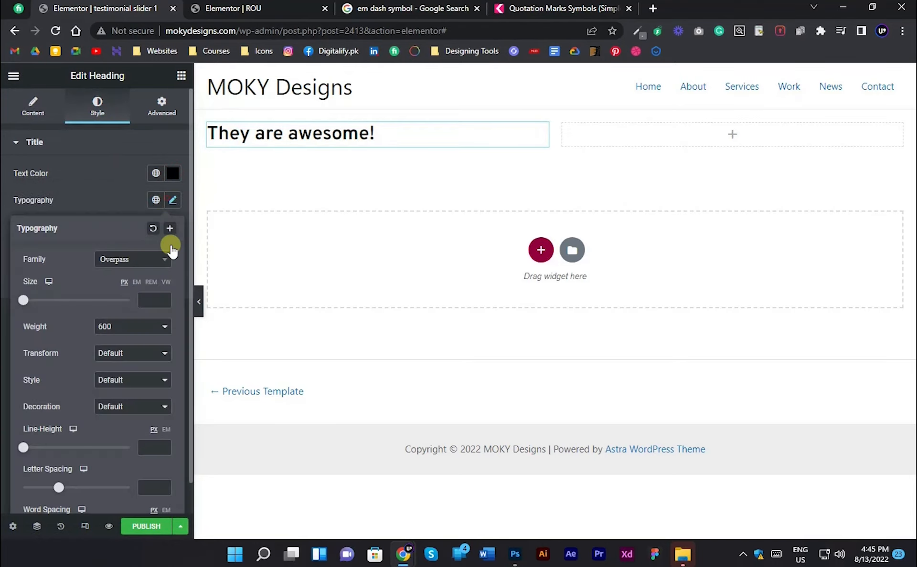
{"action": "left_click", "coordinate": [133, 326]}
{"action": "left_click", "coordinate": [114, 408]}
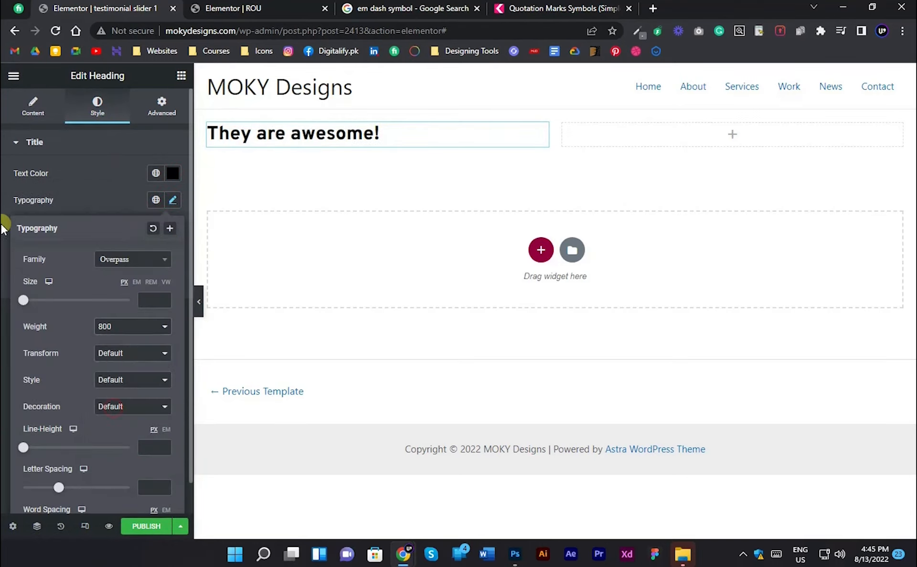
- Copy the "Kollit a do eiusmod tempor" paragraph from the Photoshop testimonial layer and leave its text editing without changes
{"action": "key", "text": "alt+Tab"}
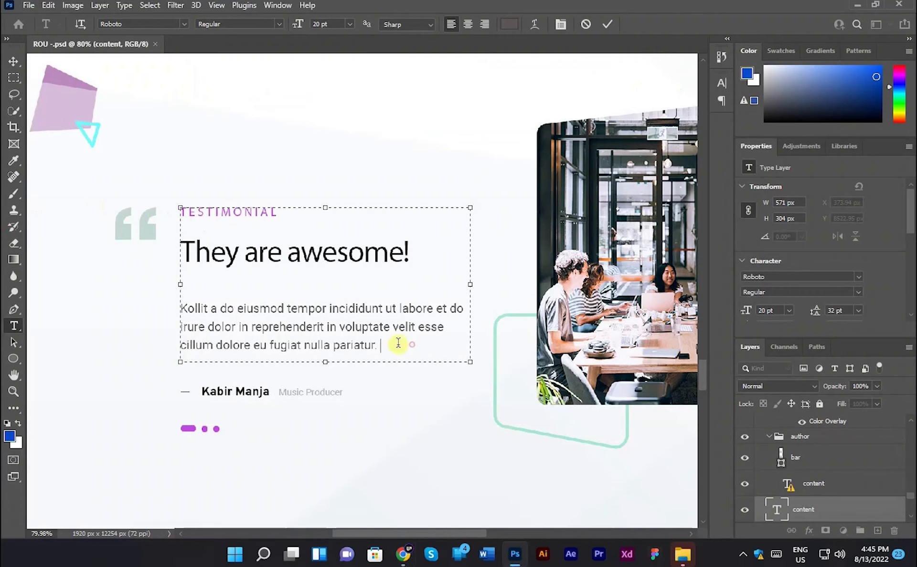
{"action": "left_click_drag", "start_coordinate": [399, 343], "coordinate": [29, 297]}
{"action": "key", "text": "ctrl+c"}
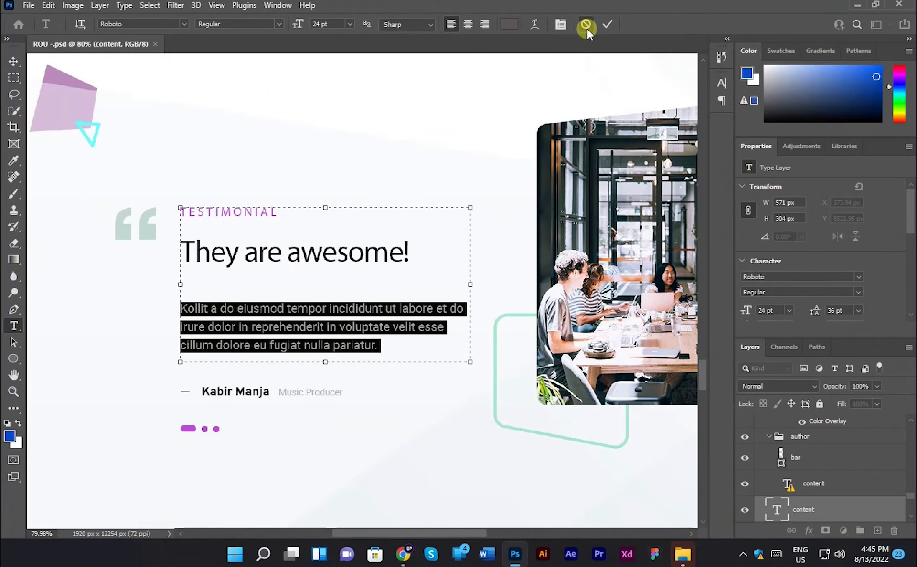
{"action": "left_click", "coordinate": [585, 24]}
{"action": "key", "text": "alt+Tab"}
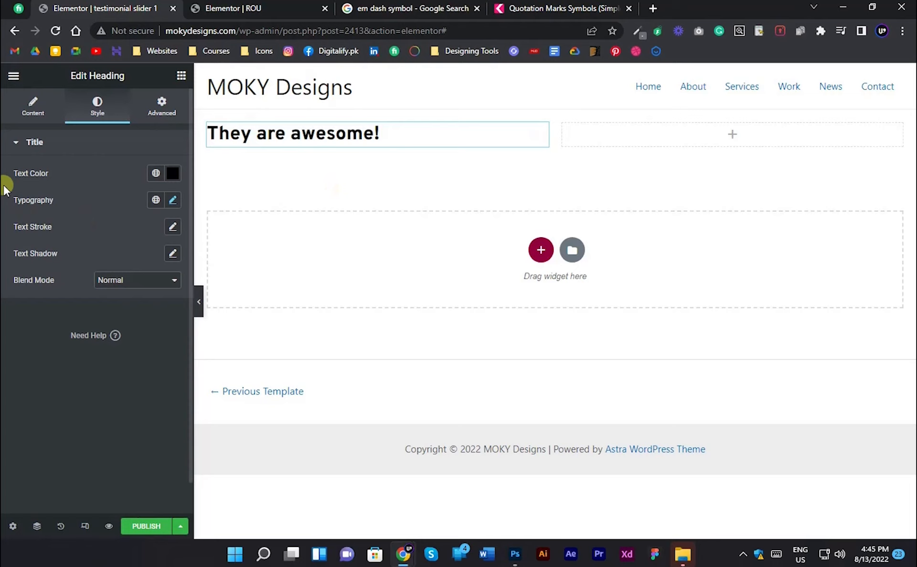
- Add a Text Editor widget below the heading and replace its placeholder with the copied "Kollit a do eiusmod tempor" paragraph
{"action": "left_click", "coordinate": [181, 76]}
{"action": "left_click_drag", "start_coordinate": [117, 283], "coordinate": [278, 146]}
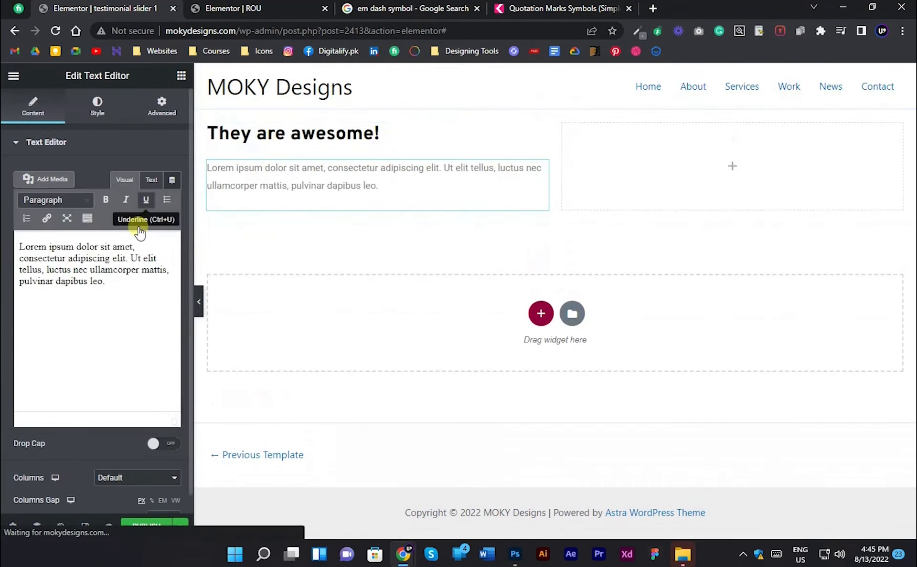
{"action": "left_click", "coordinate": [138, 235]}
{"action": "key", "text": "ctrl+a"}
{"action": "key", "text": "ctrl+v"}
- Insert </br> line breaks after "et do" and "velit esse" in the paragraph's HTML to match the Photoshop line wrapping
{"action": "key", "text": "alt+Tab"}
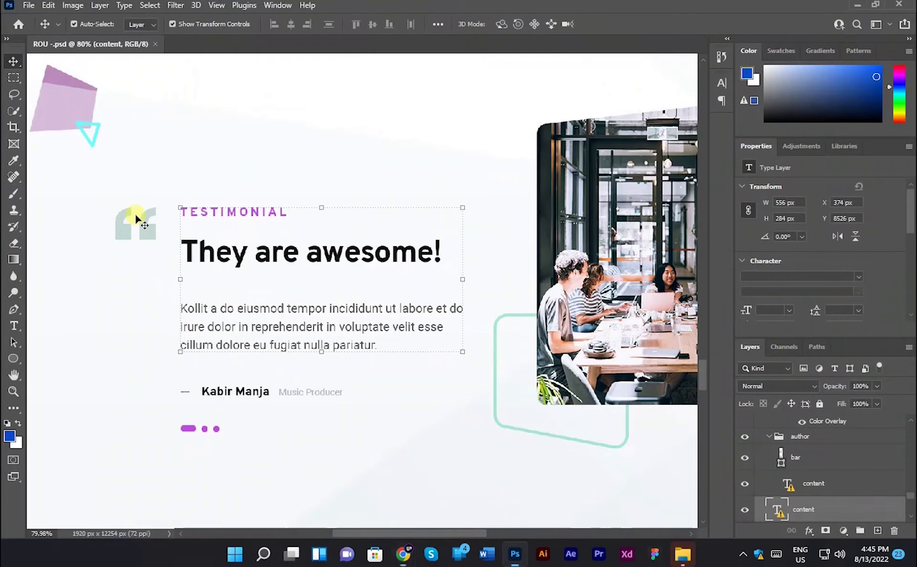
{"action": "key", "text": "alt+Tab"}
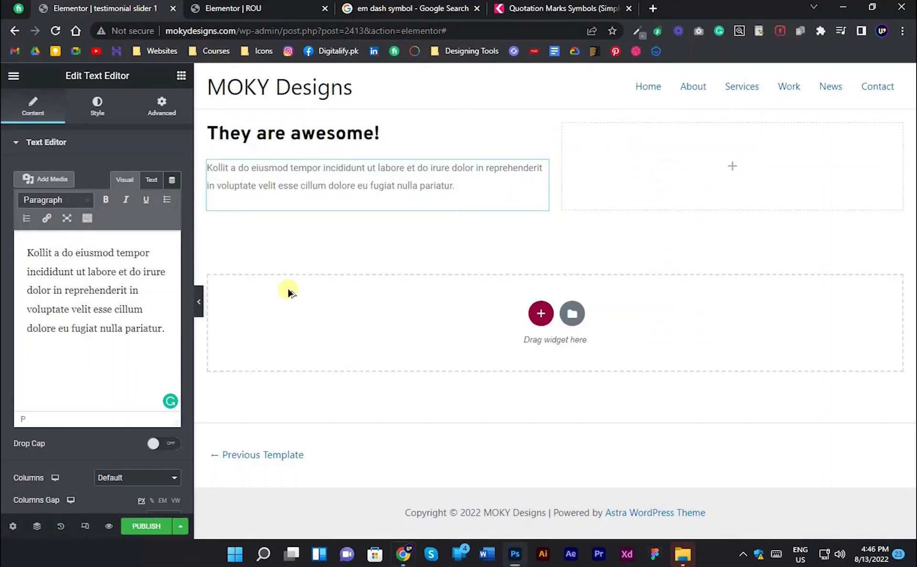
{"action": "left_click", "coordinate": [149, 181]}
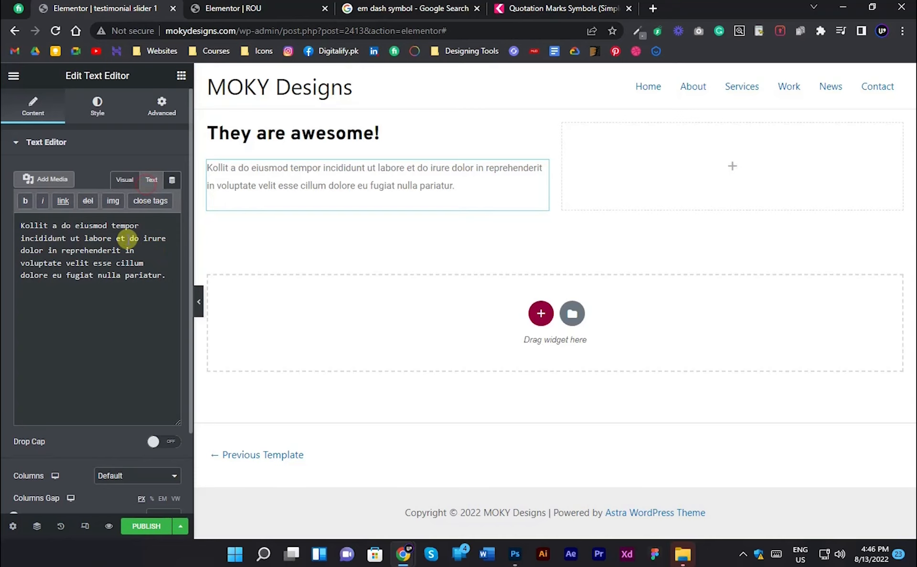
{"action": "left_click", "coordinate": [139, 238]}
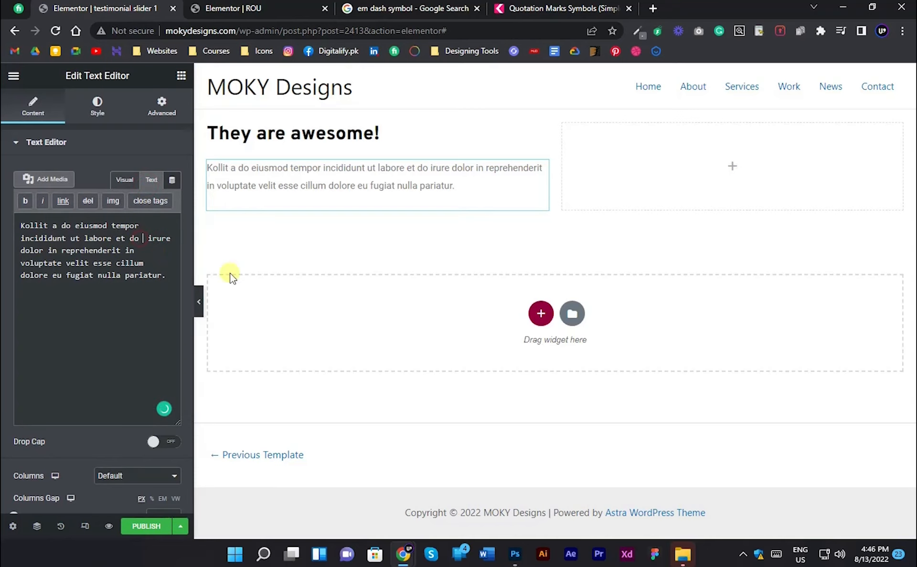
{"action": "type", "text": "</BR>"}
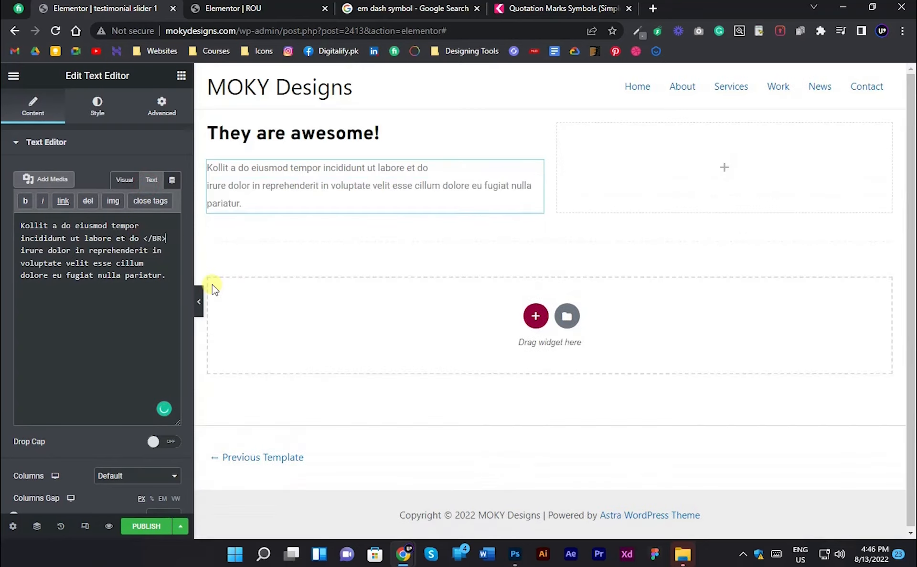
{"action": "key", "text": "BackSpace"}
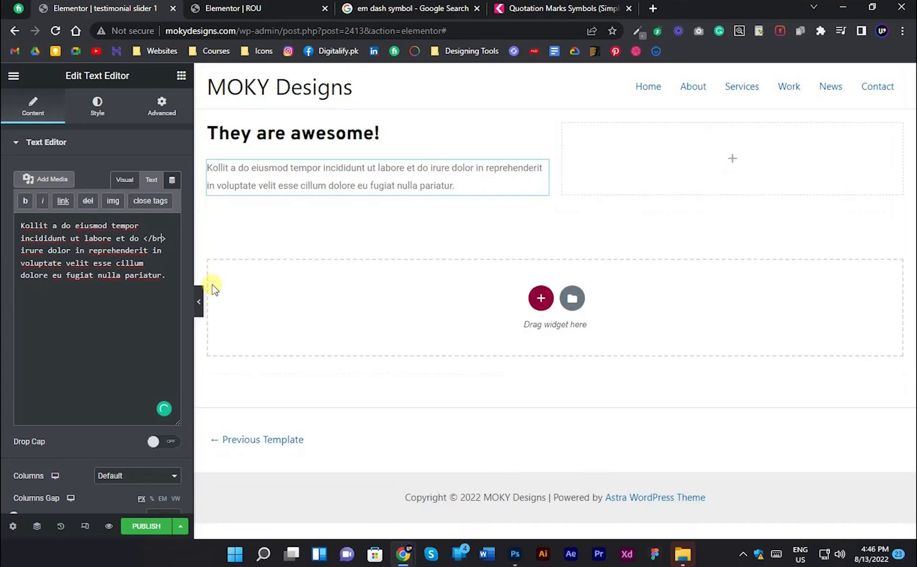
{"action": "key", "text": "alt+Tab"}
{"action": "key", "text": "alt+Tab"}
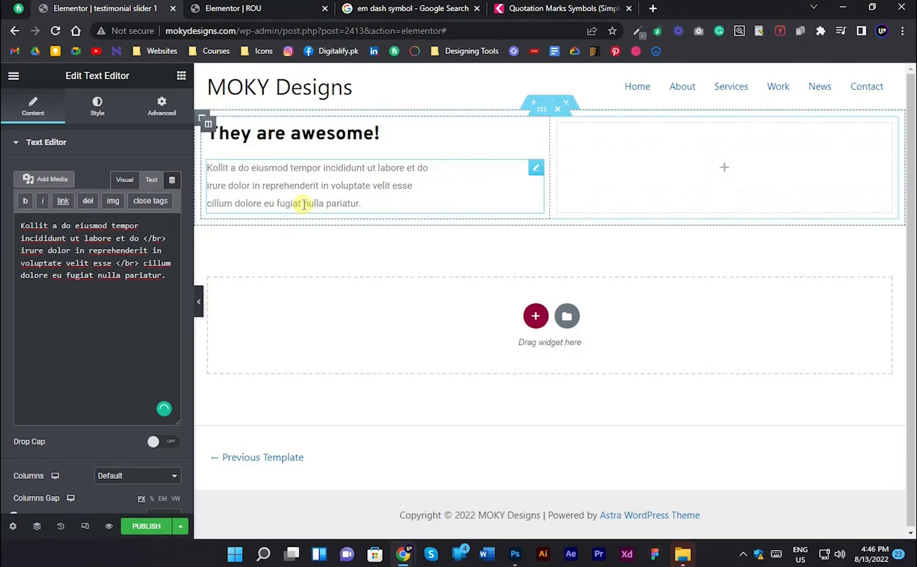
- Apply the global Overpass typography preset to the quote paragraph and set its font weight to 500
{"action": "left_click", "coordinate": [98, 105]}
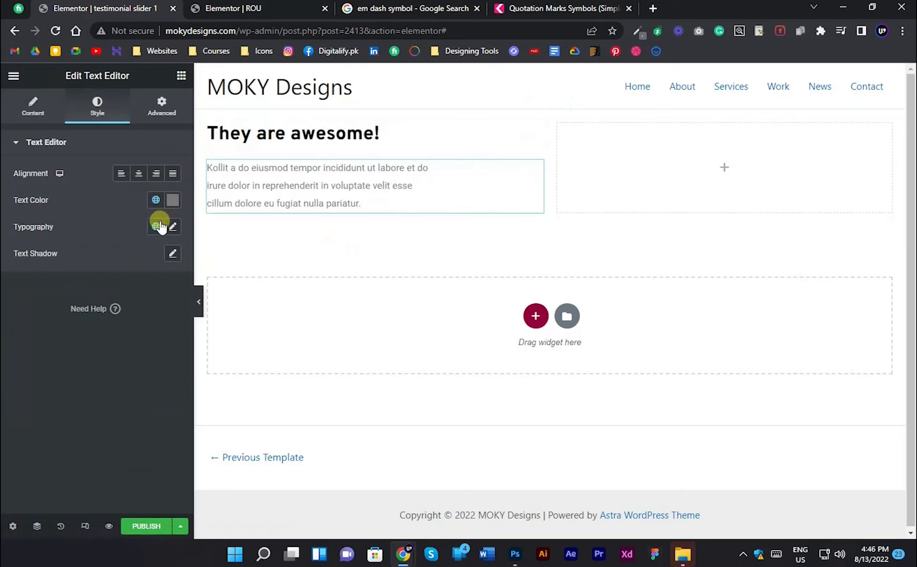
{"action": "left_click", "coordinate": [155, 227]}
{"action": "left_click", "coordinate": [113, 279]}
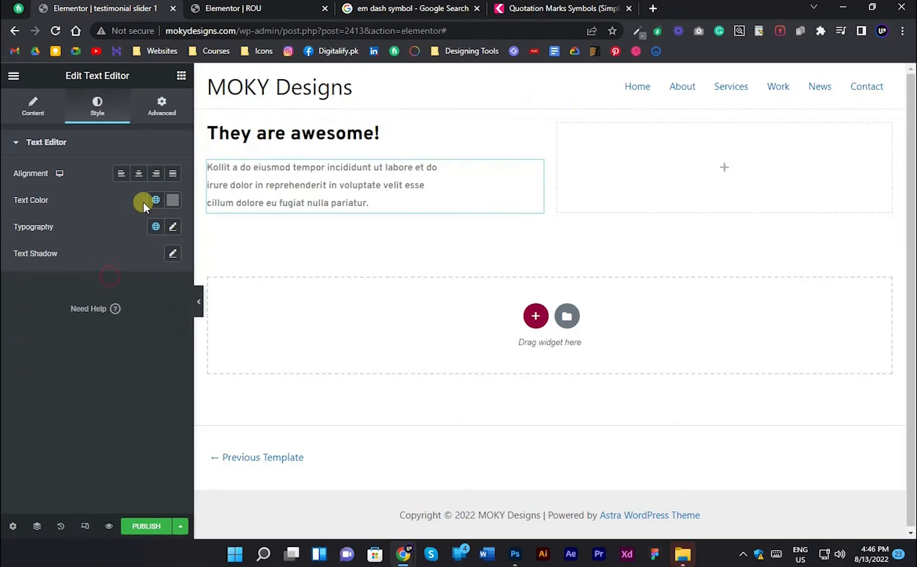
{"action": "left_click", "coordinate": [173, 226]}
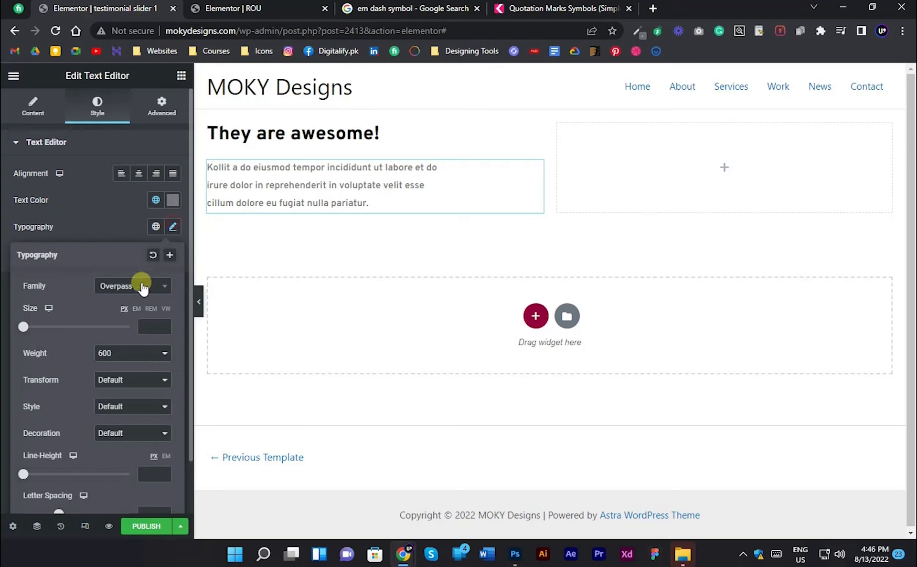
{"action": "left_click", "coordinate": [121, 354]}
{"action": "left_click", "coordinate": [116, 407]}
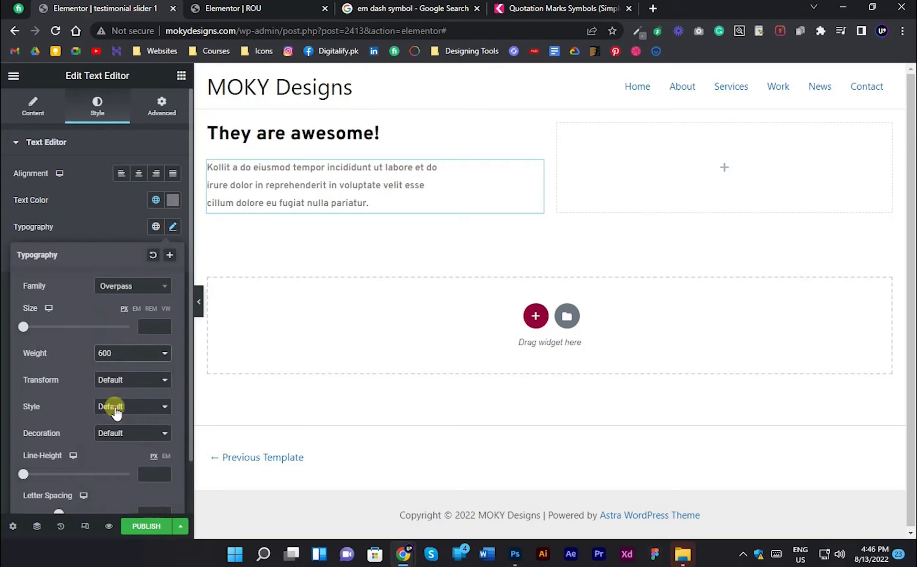
{"action": "left_click", "coordinate": [4, 345]}
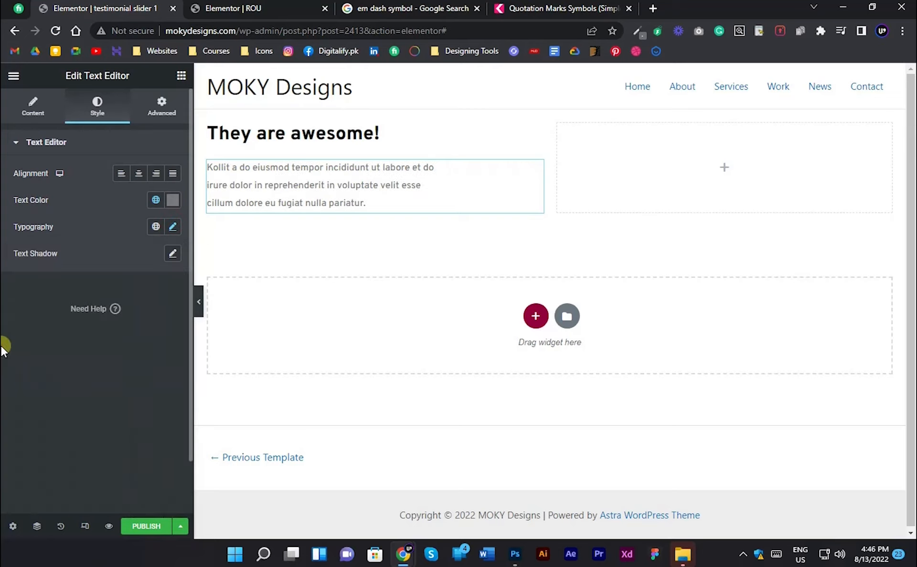
- Compare the quote paragraph with the Photoshop testimonial and tighten its line height to match the design
{"action": "left_click", "coordinate": [199, 301]}
{"action": "left_click", "coordinate": [5, 306]}
{"action": "key", "text": "alt+Tab"}
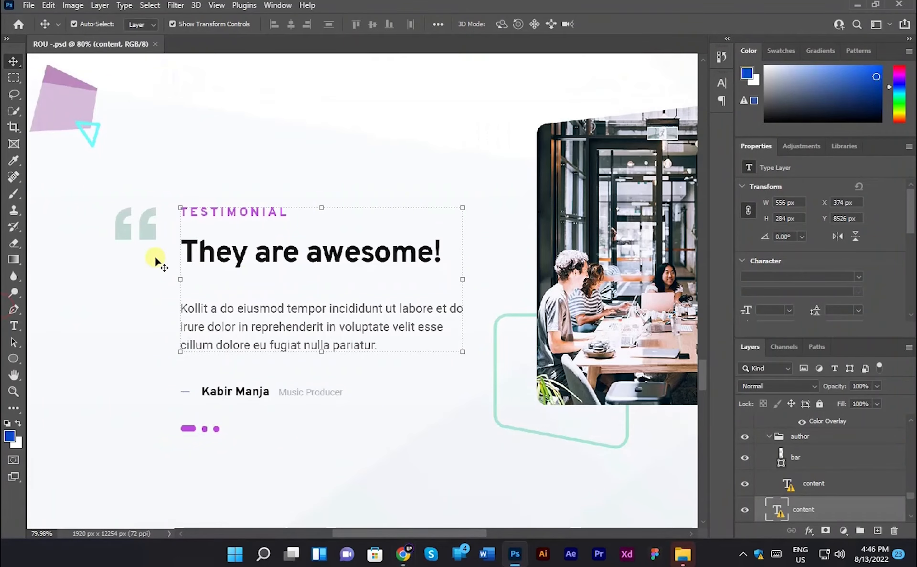
{"action": "key", "text": "alt+Tab"}
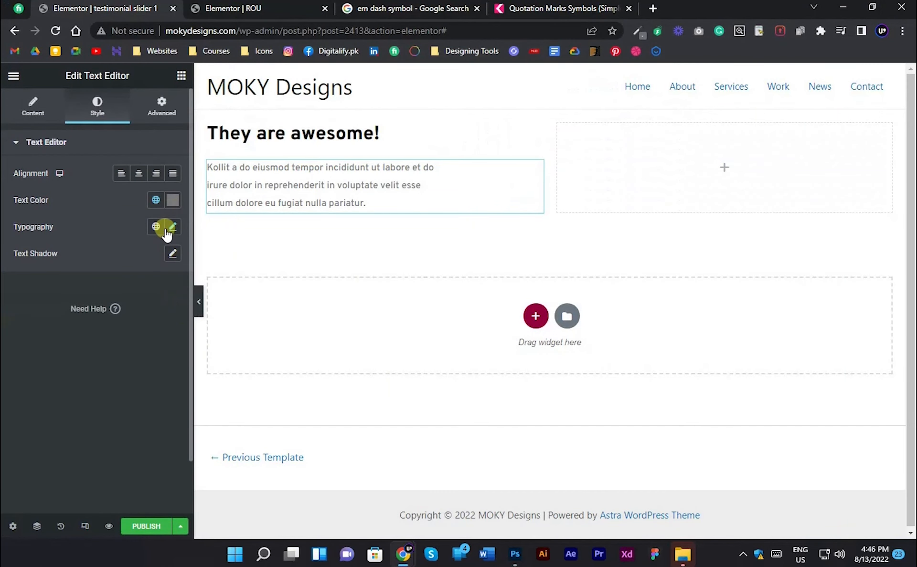
{"action": "left_click", "coordinate": [165, 229]}
{"action": "scroll", "coordinate": [110, 377], "scroll_direction": "down", "scroll_amount": 1}
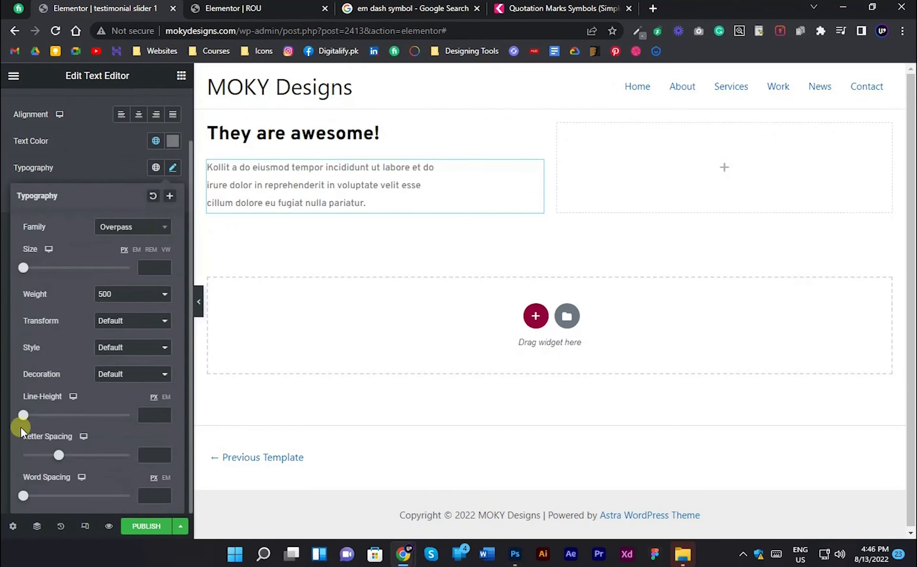
{"action": "left_click_drag", "start_coordinate": [25, 419], "coordinate": [48, 415]}
{"action": "left_click", "coordinate": [4, 378]}
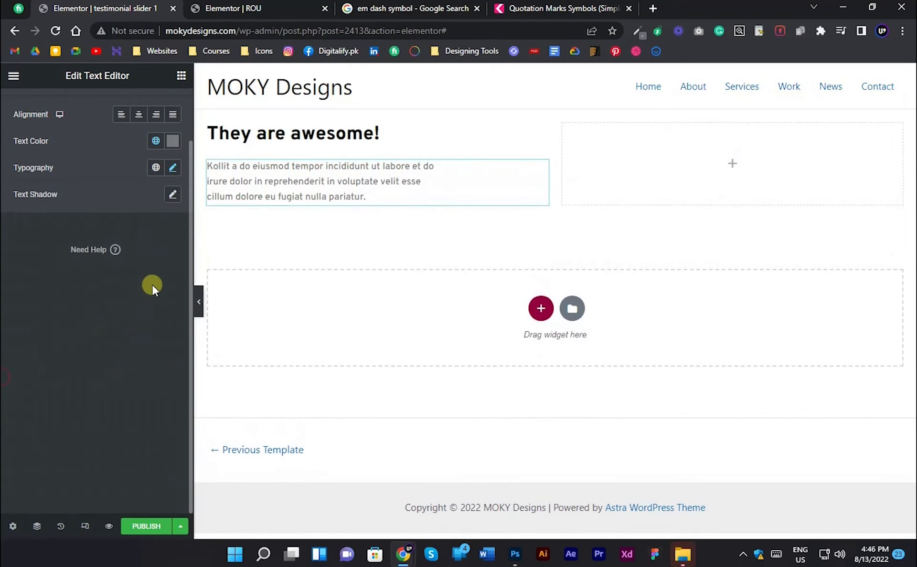
- Check the author line in Photoshop, add a Heading widget below the quote paragraph, and set its HTML tag to H4
{"action": "key", "text": "alt+Tab"}
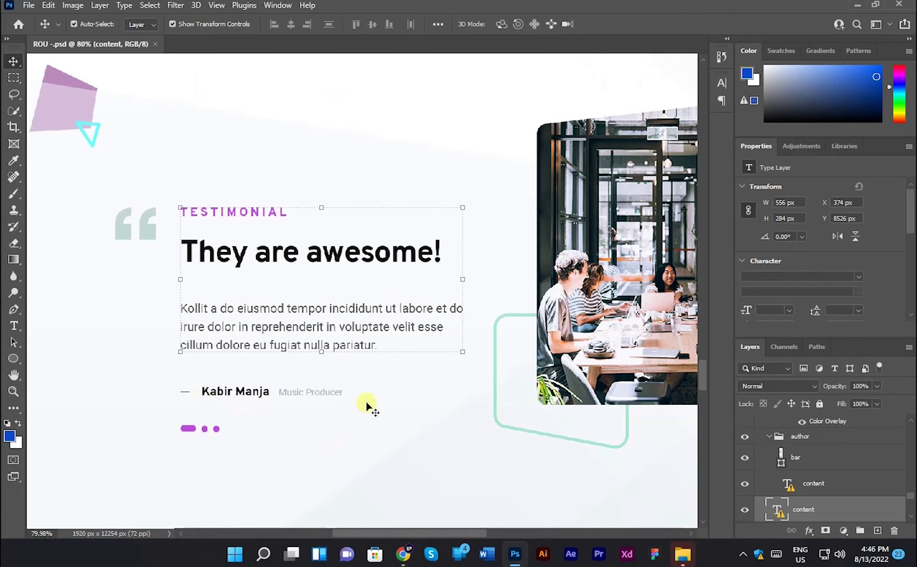
{"action": "key", "text": "alt+Tab"}
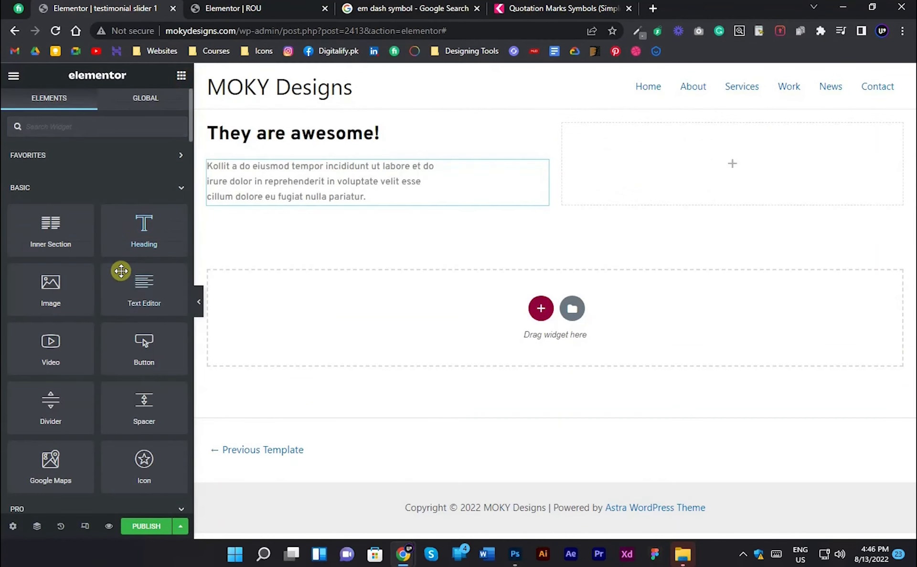
{"action": "left_click_drag", "start_coordinate": [145, 230], "coordinate": [239, 210]}
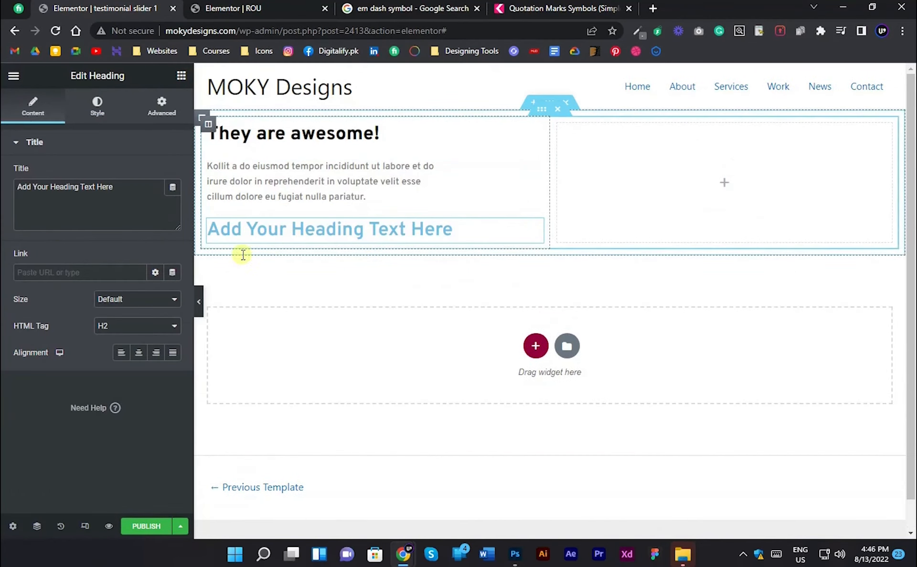
{"action": "left_click", "coordinate": [136, 325]}
{"action": "left_click", "coordinate": [102, 369]}
- Replace the new heading's title with an em dash, two &nbsp spaces and the author's name, following the Photoshop author line
{"action": "key", "text": "alt+Tab"}
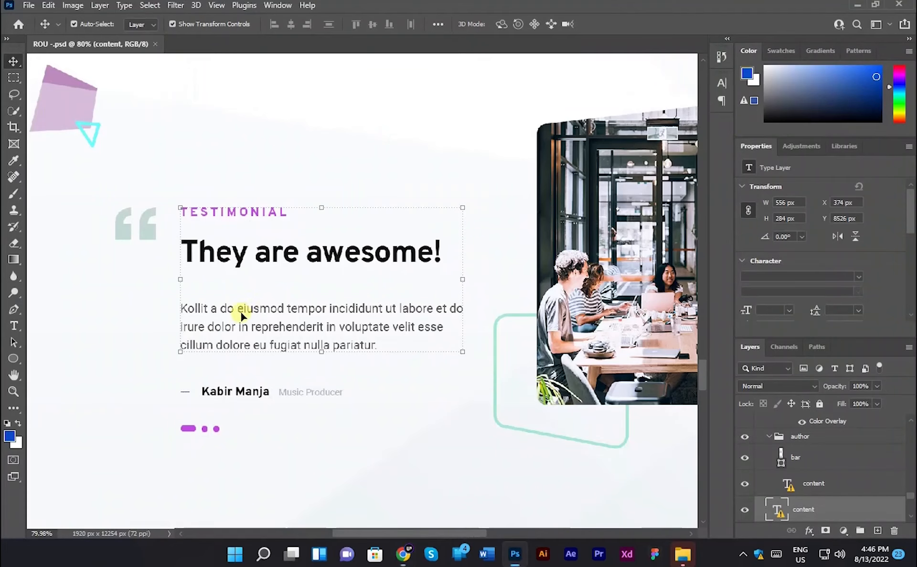
{"action": "scroll", "coordinate": [188, 399], "scroll_direction": "up", "scroll_amount": 5}
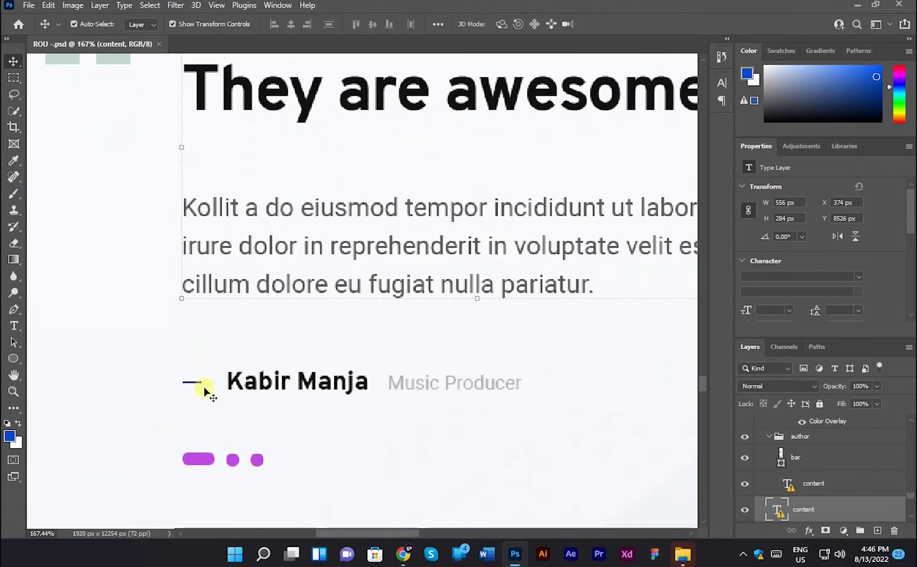
{"action": "key", "text": "alt+Tab"}
{"action": "key", "text": "ctrl+Tab"}
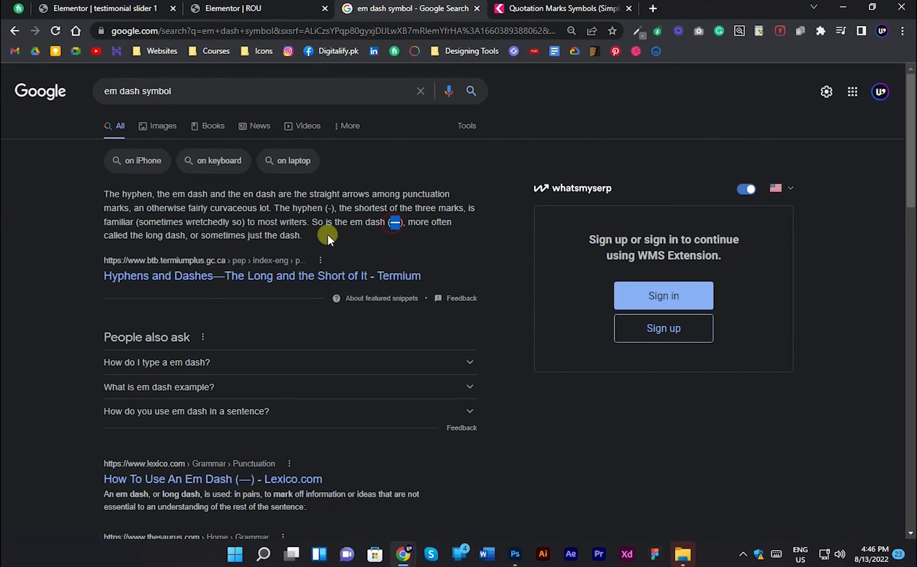
{"action": "left_click", "coordinate": [103, 8]}
{"action": "key", "text": "ctrl+a"}
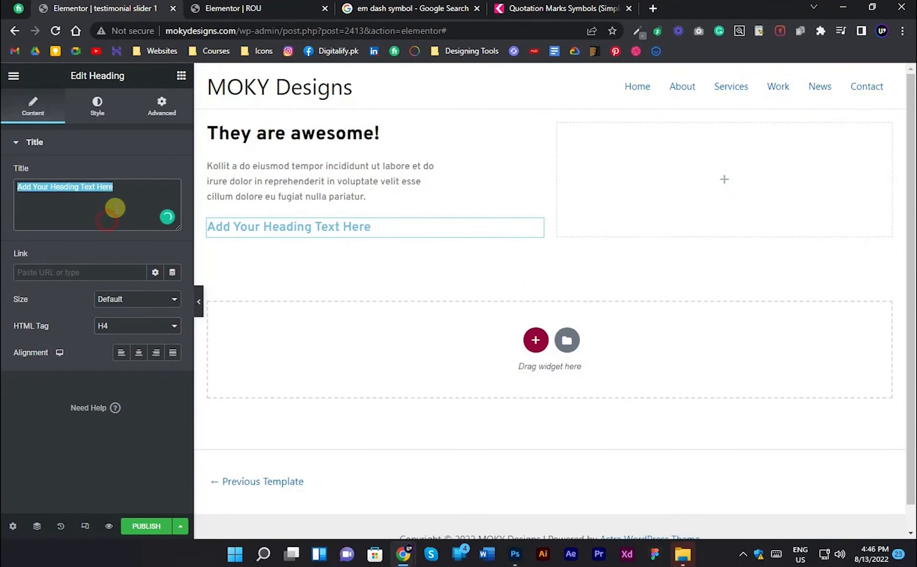
{"action": "type", "text": "—"}
{"action": "key", "text": "alt+Tab"}
{"action": "scroll", "coordinate": [217, 388], "scroll_direction": "up", "scroll_amount": 2}
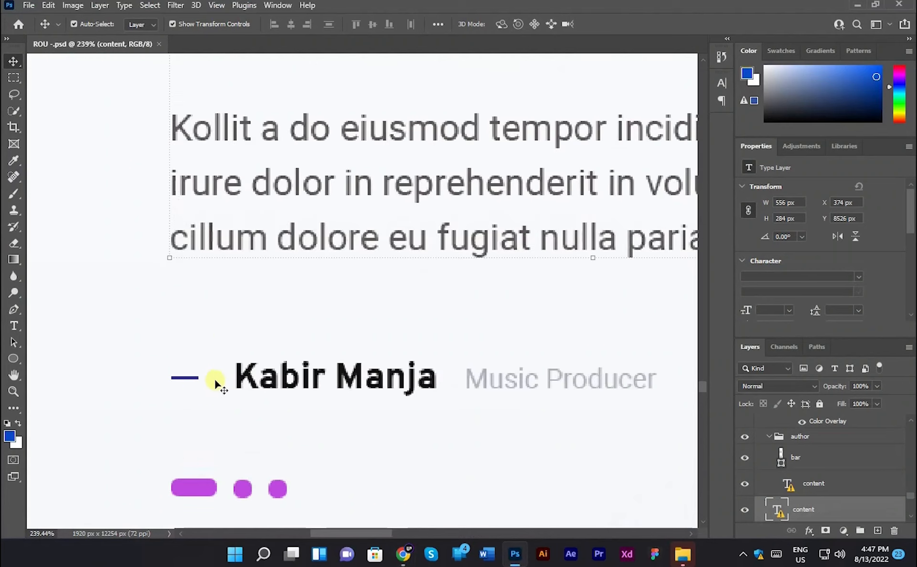
{"action": "key", "text": "alt+Tab"}
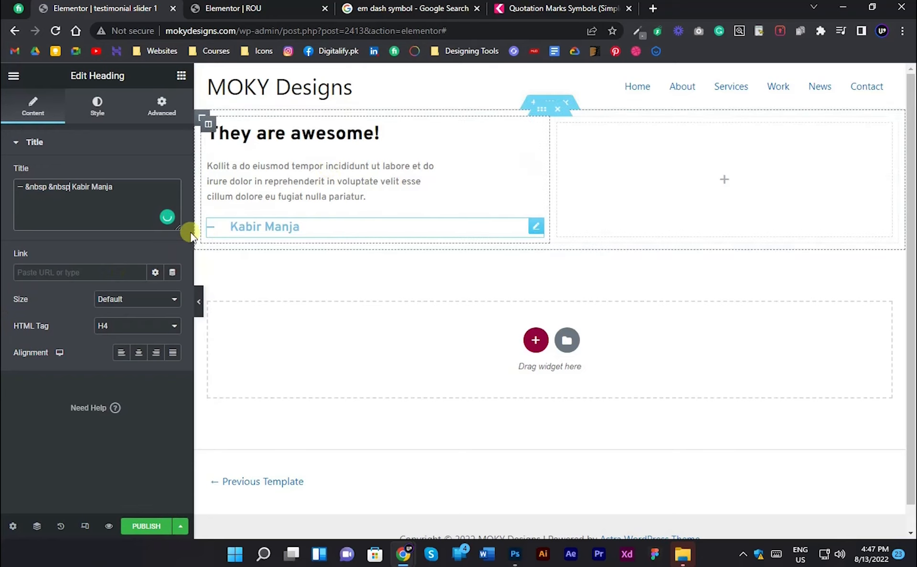
- Set the author heading's text color to black and its font weight to 700
{"action": "left_click", "coordinate": [97, 106]}
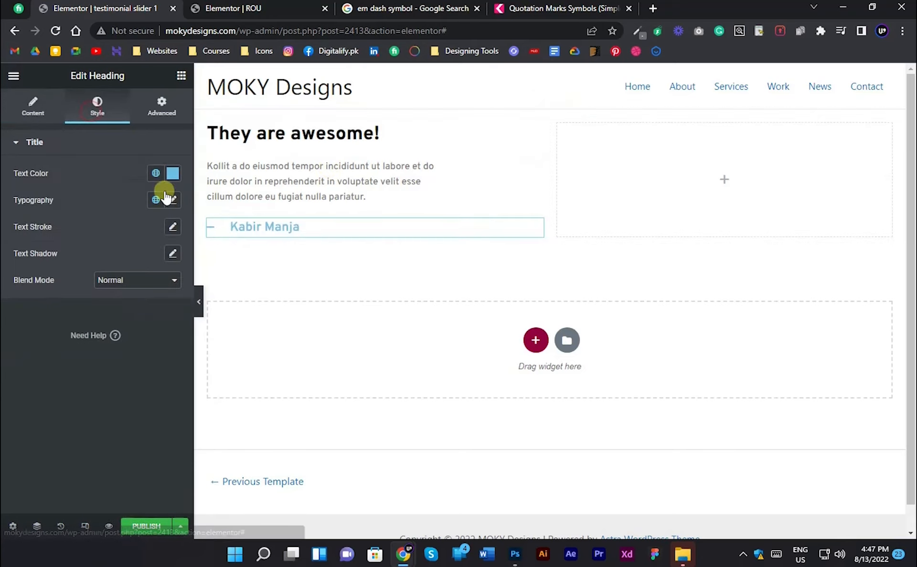
{"action": "left_click", "coordinate": [173, 173]}
{"action": "left_click", "coordinate": [28, 326]}
{"action": "left_click", "coordinate": [3, 423]}
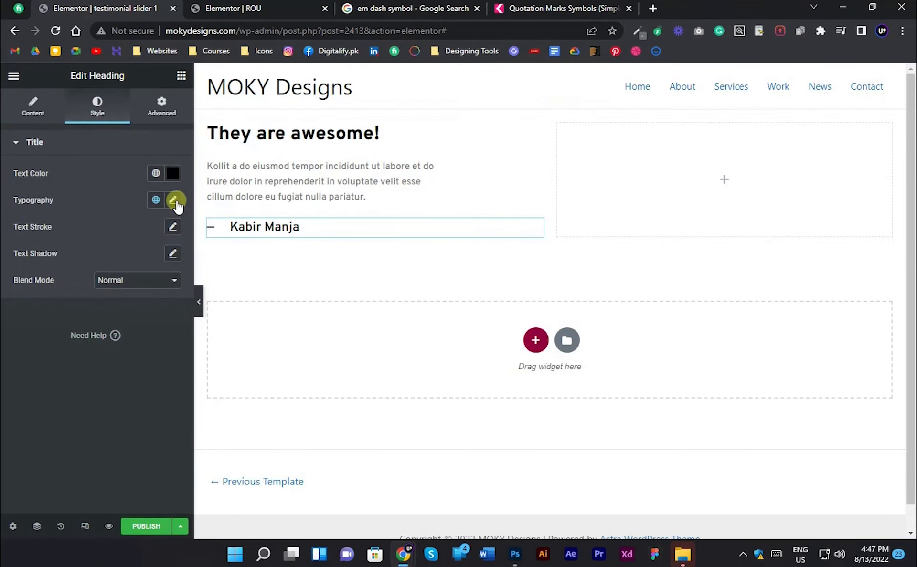
{"action": "left_click", "coordinate": [172, 200]}
{"action": "left_click", "coordinate": [123, 328]}
{"action": "left_click", "coordinate": [106, 396]}
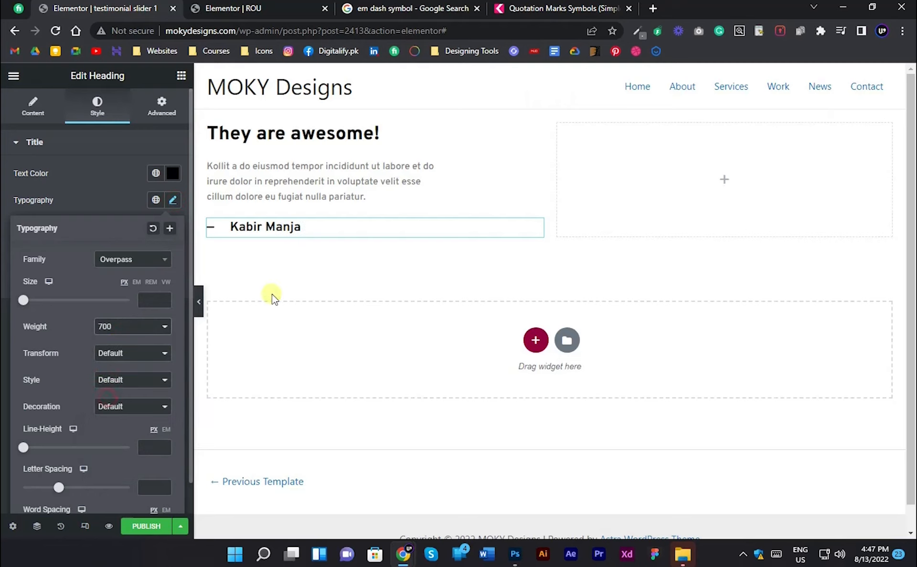
- Remove the second &nbsp from the author heading's title to narrow the gap after the dash
{"action": "left_click", "coordinate": [17, 110]}
{"action": "double_click", "coordinate": [57, 186]}
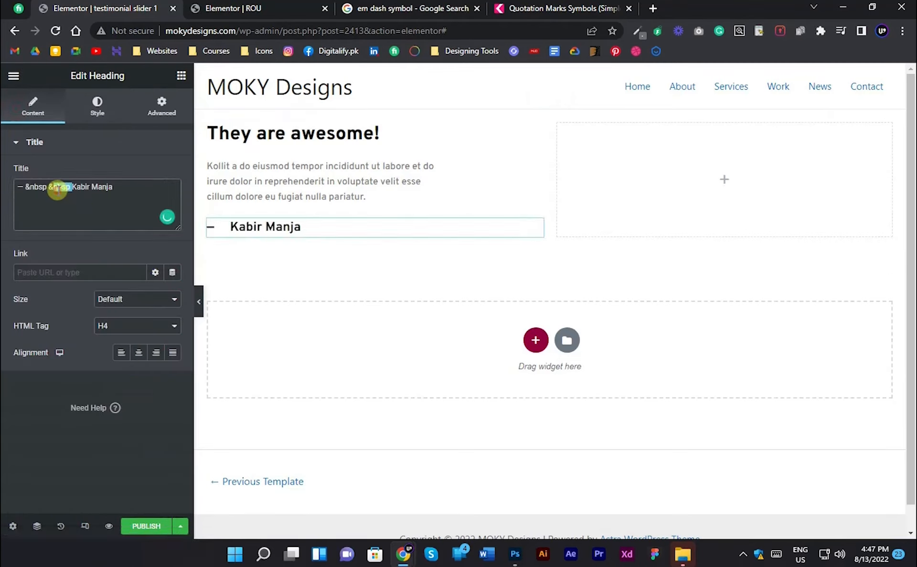
{"action": "key", "text": "BackSpace"}
{"action": "type", "text": "nbsp"}
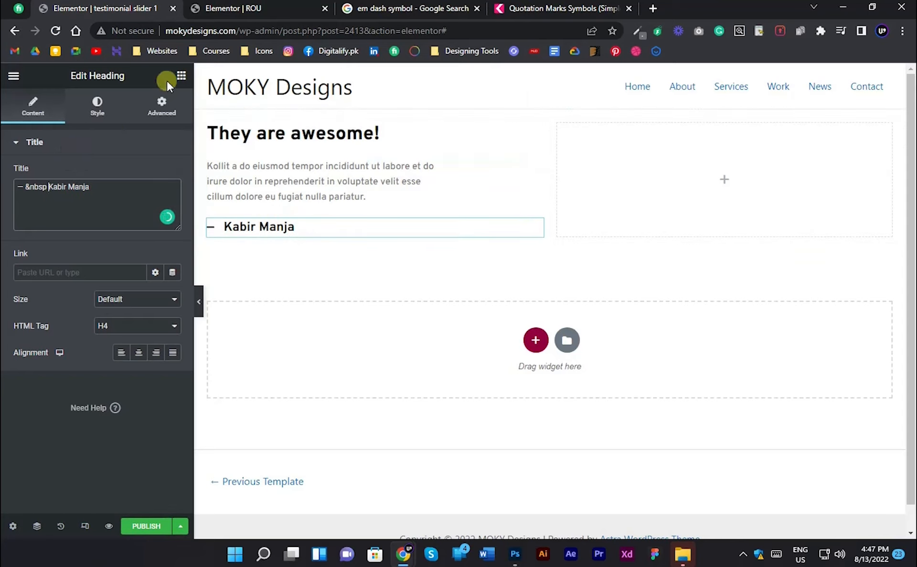
- Set the author heading's width to Inline (auto)
{"action": "left_click", "coordinate": [161, 106]}
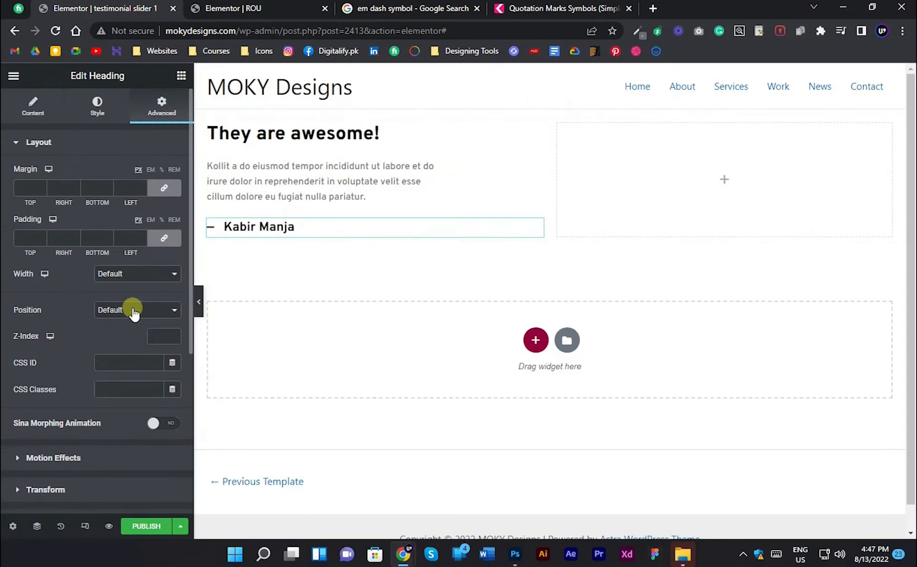
{"action": "left_click", "coordinate": [157, 276]}
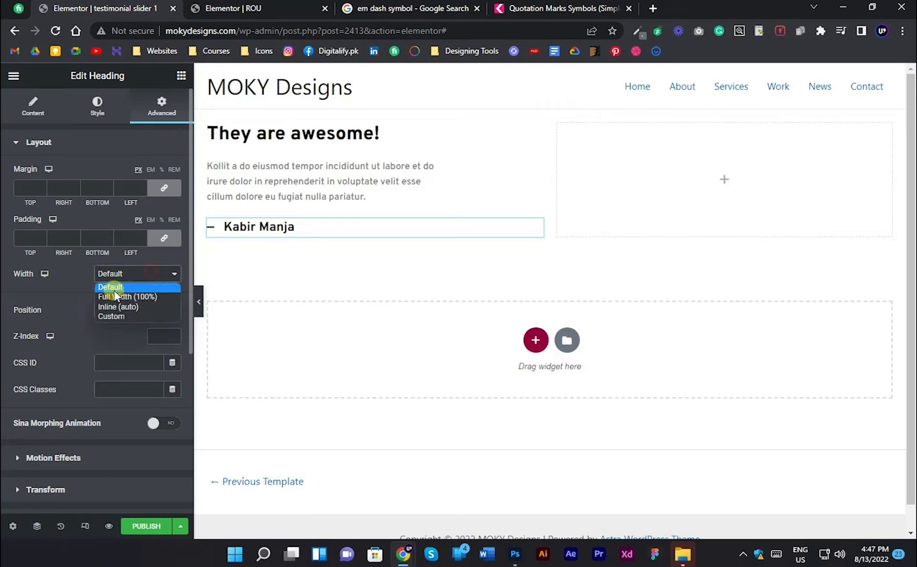
{"action": "left_click", "coordinate": [150, 305]}
- Duplicate the author heading and give the original margins of 20 px right and 0 on the other sides
{"action": "right_click", "coordinate": [256, 228]}
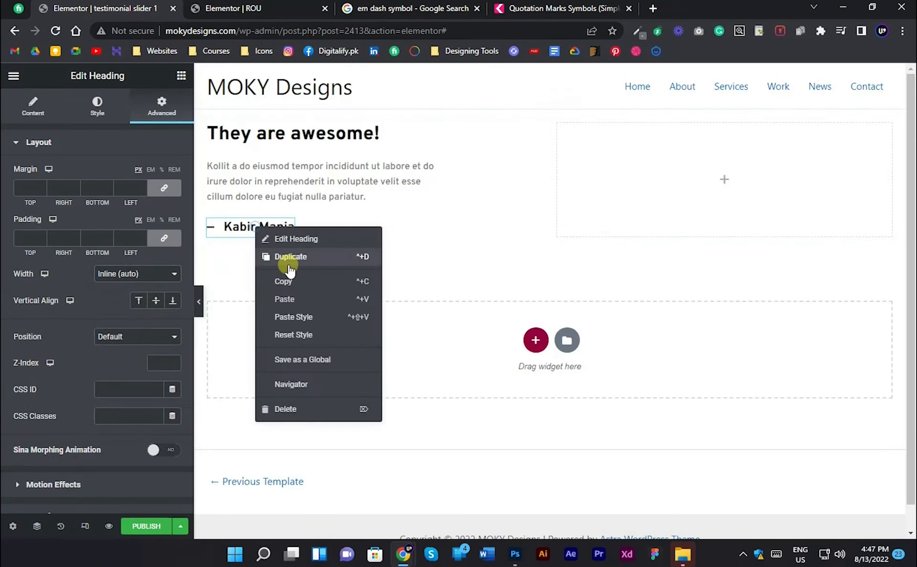
{"action": "left_click", "coordinate": [263, 258]}
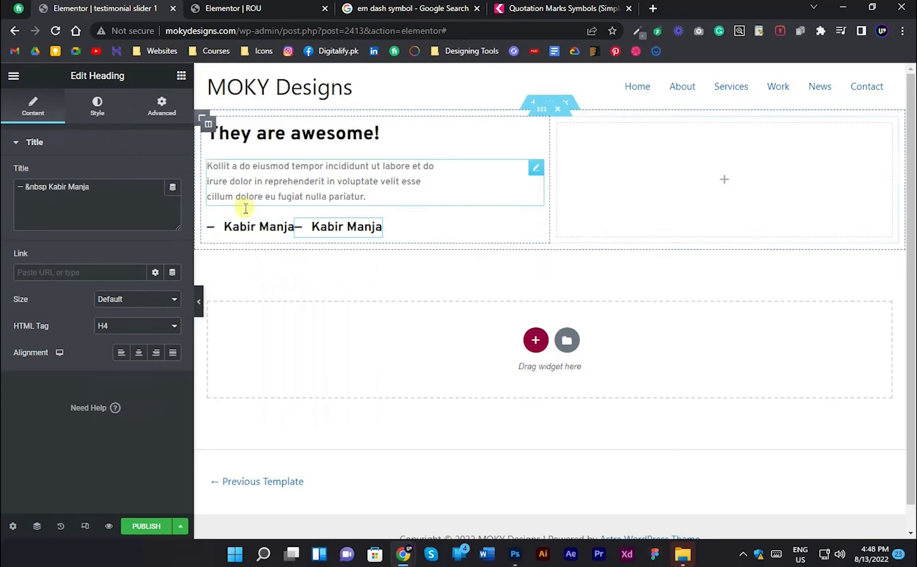
{"action": "left_click", "coordinate": [162, 106]}
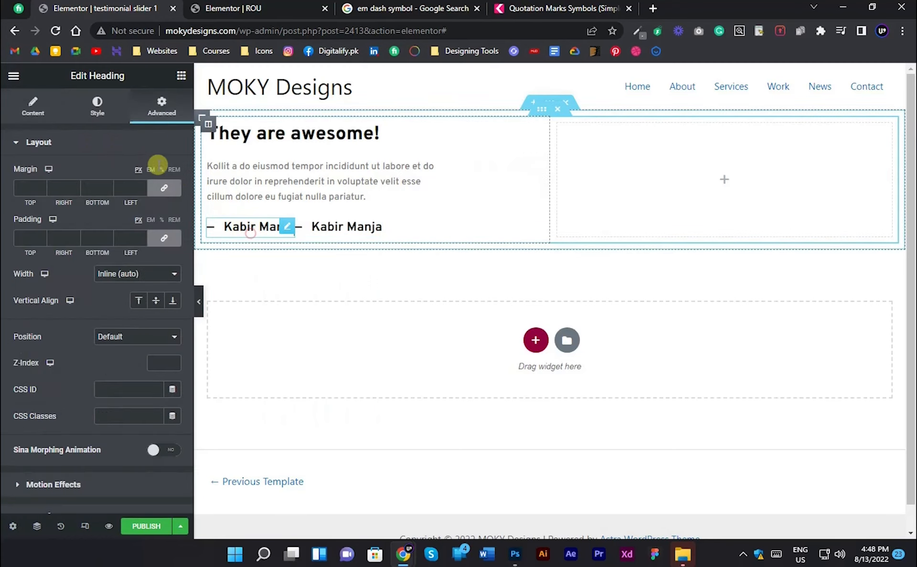
{"action": "left_click", "coordinate": [164, 191]}
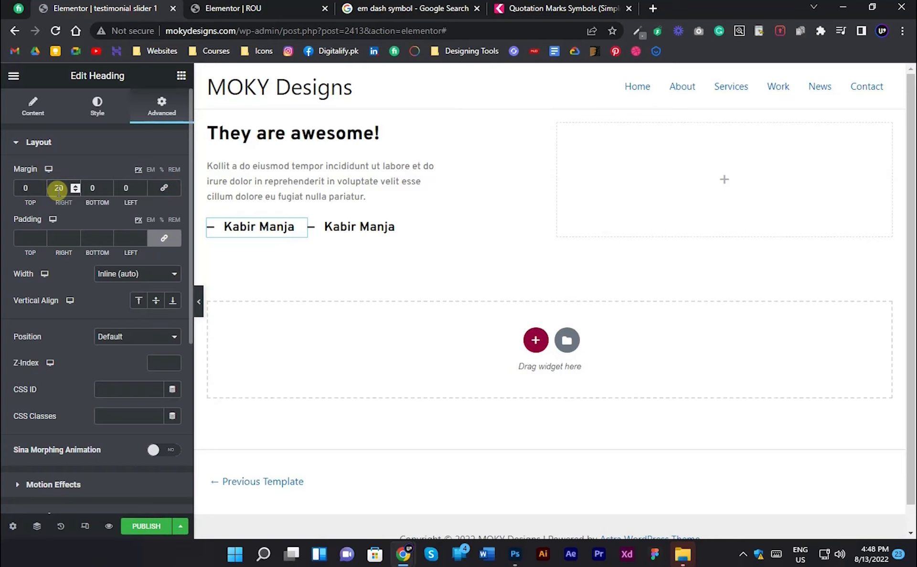
- Set the duplicated author heading's HTML tag to H6 and align it vertically to the bottom
{"action": "left_click", "coordinate": [330, 228]}
{"action": "left_click", "coordinate": [129, 329]}
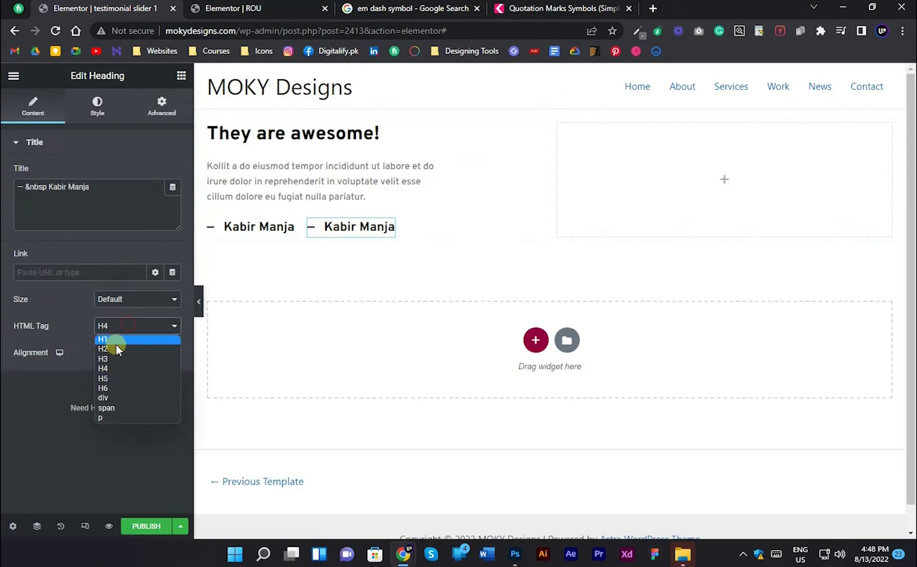
{"action": "left_click", "coordinate": [108, 389]}
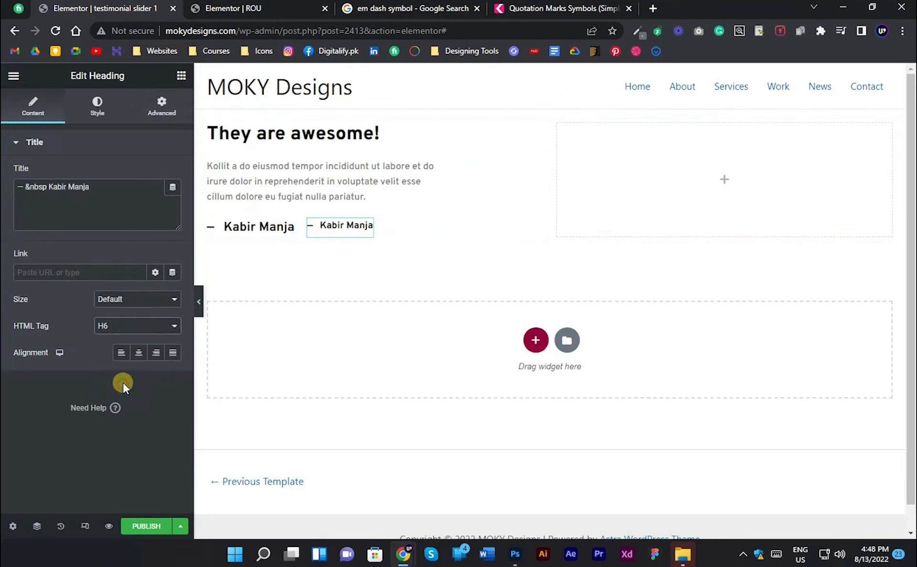
{"action": "left_click", "coordinate": [148, 106]}
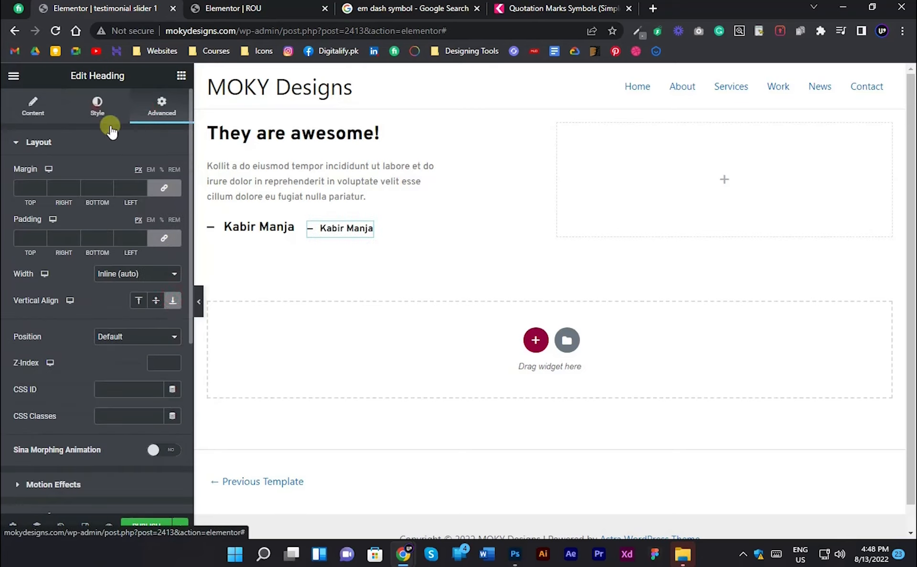
- Reduce the opacity of the duplicated heading's black text color to make it a semi-transparent grey
{"action": "left_click", "coordinate": [101, 109]}
{"action": "left_click", "coordinate": [173, 173]}
{"action": "left_click_drag", "start_coordinate": [111, 355], "coordinate": [96, 352]}
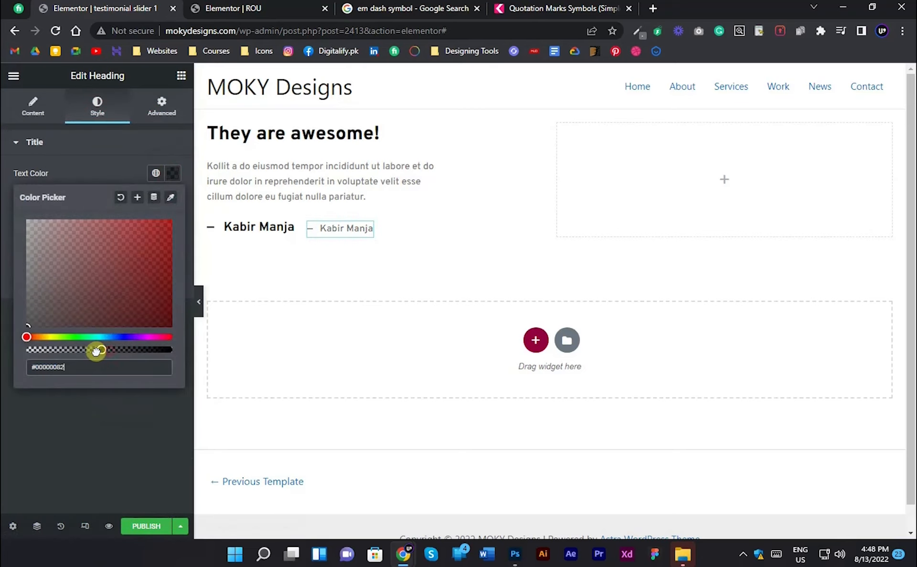
{"action": "left_click", "coordinate": [82, 401]}
- Replace the duplicated heading's text with the role from the Photoshop design, "Music Producer"
{"action": "key", "text": "alt+Tab"}
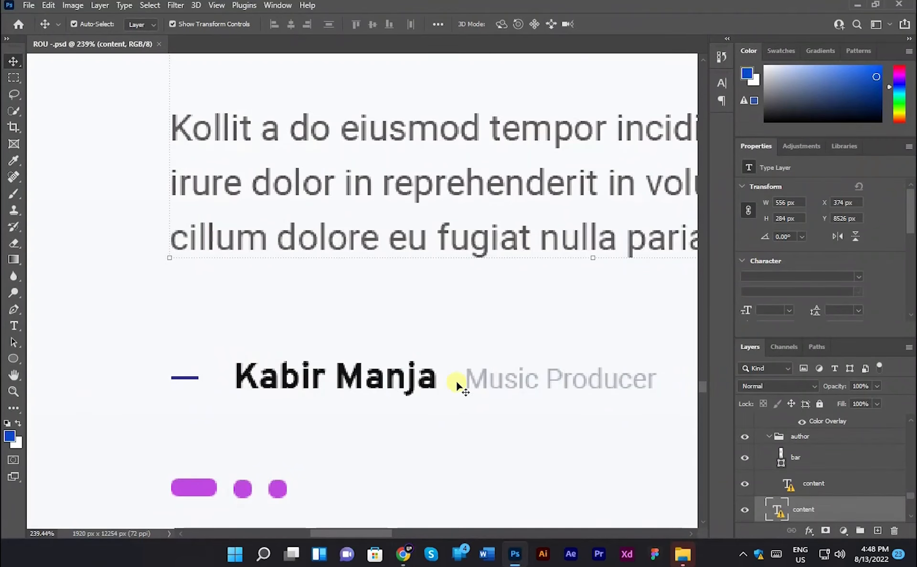
{"action": "key", "text": "alt+Tab"}
{"action": "left_click", "coordinate": [21, 110]}
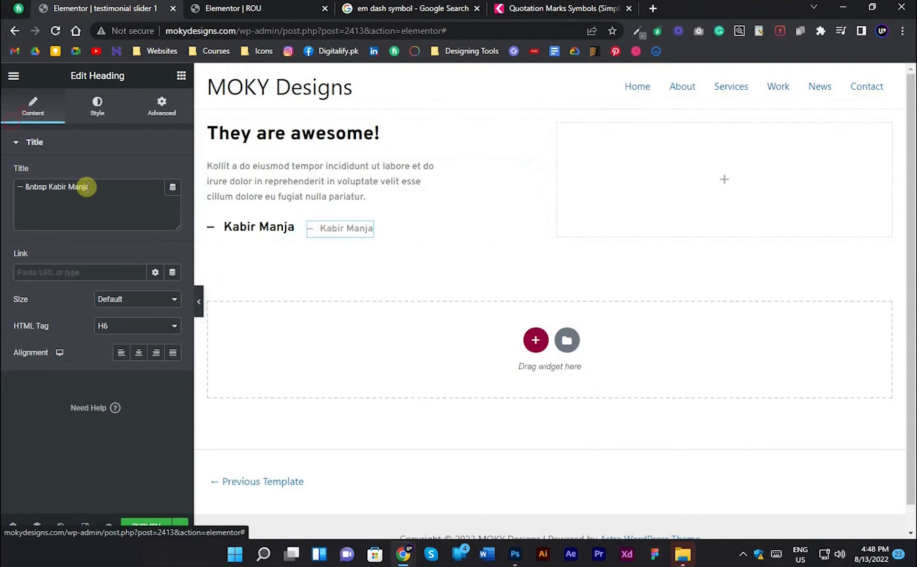
{"action": "key", "text": "ctrl+a"}
{"action": "type", "text": "Ms"}
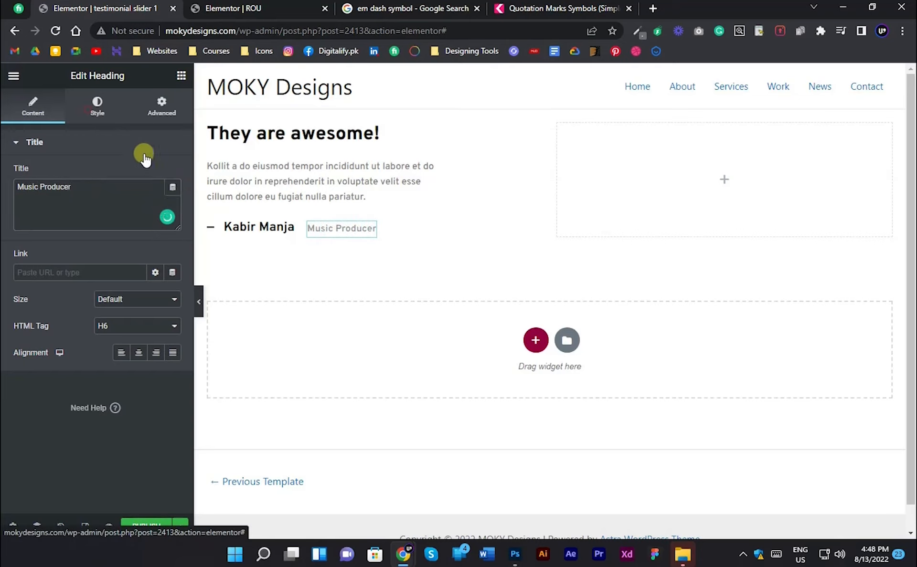
- Set the "Music Producer" heading's font weight to 500 and compare it with the Photoshop design
{"action": "left_click", "coordinate": [97, 106]}
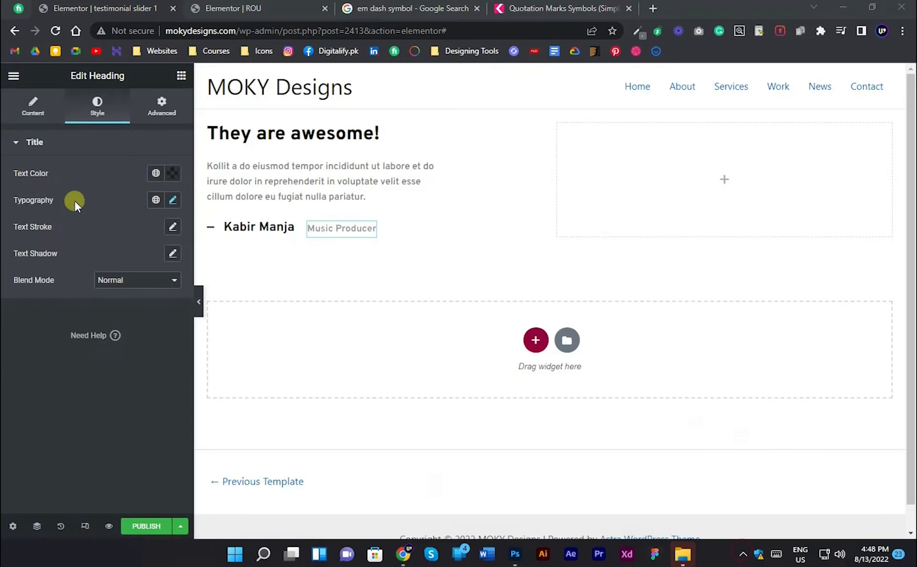
{"action": "left_click", "coordinate": [172, 200]}
{"action": "left_click", "coordinate": [130, 326]}
{"action": "left_click", "coordinate": [117, 374]}
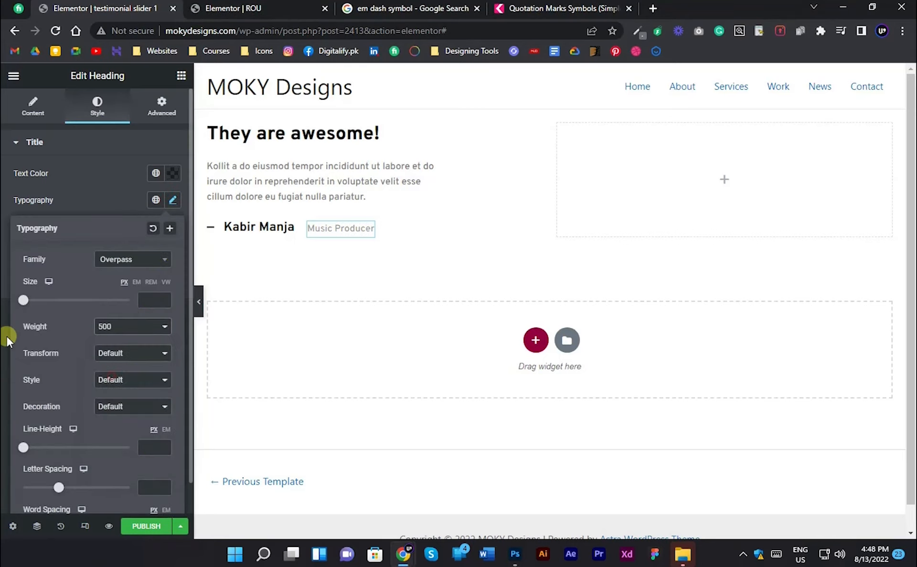
{"action": "left_click", "coordinate": [8, 340]}
{"action": "left_click", "coordinate": [515, 554]}
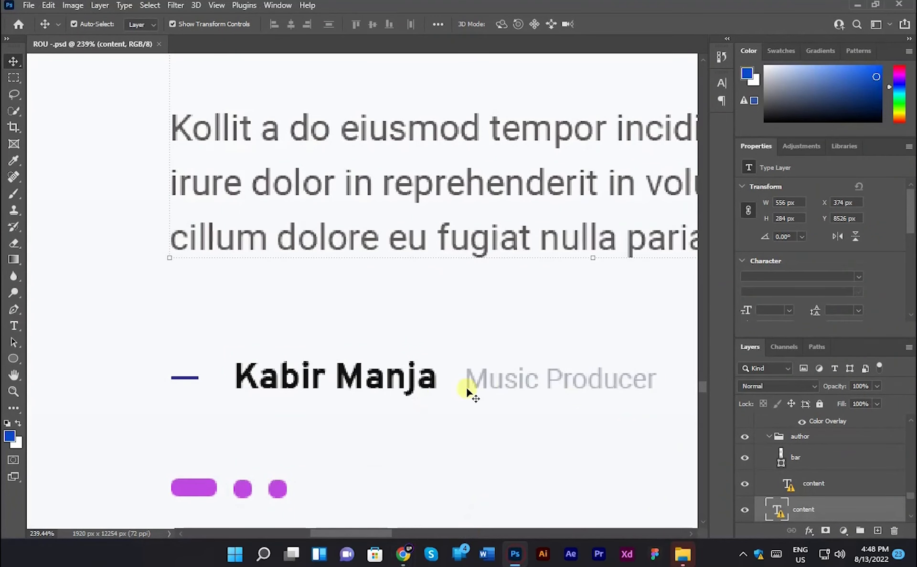
{"action": "scroll", "coordinate": [521, 368], "scroll_direction": "down", "scroll_amount": 3}
{"action": "left_click_drag", "start_coordinate": [457, 232], "coordinate": [315, 311]}
{"action": "scroll", "coordinate": [315, 310], "scroll_direction": "down", "scroll_amount": 3}
{"action": "key", "text": "alt+Tab"}
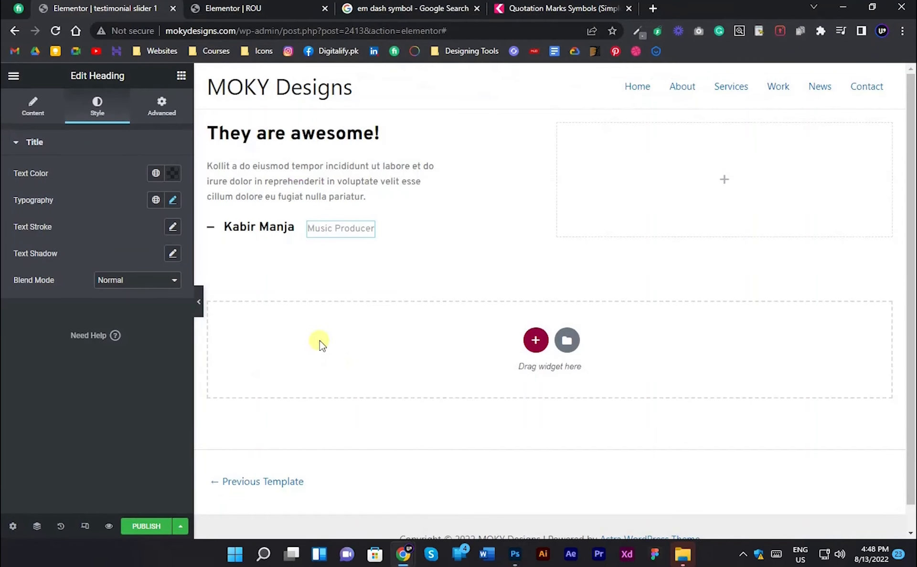
- Delete the empty second column, then publish the section template and exit the editor
{"action": "right_click", "coordinate": [558, 128]}
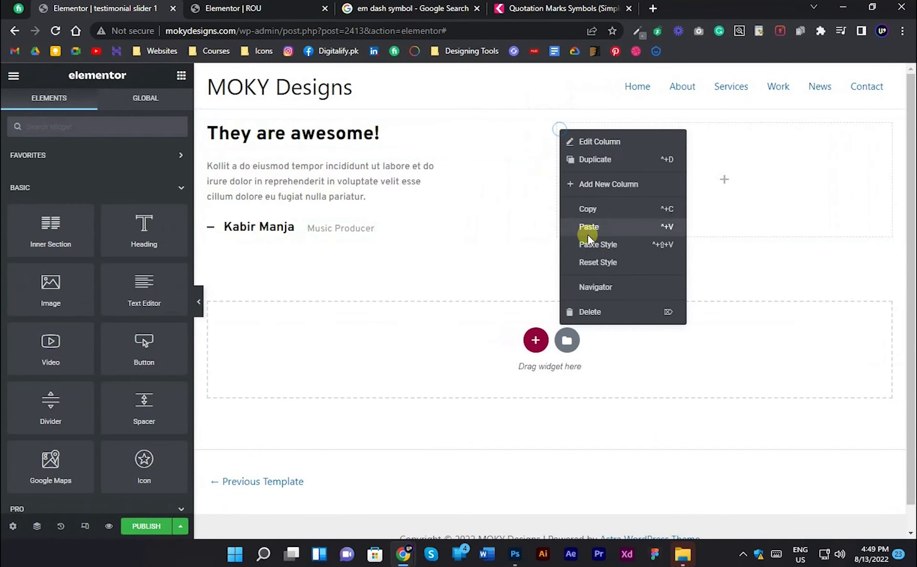
{"action": "left_click", "coordinate": [592, 313]}
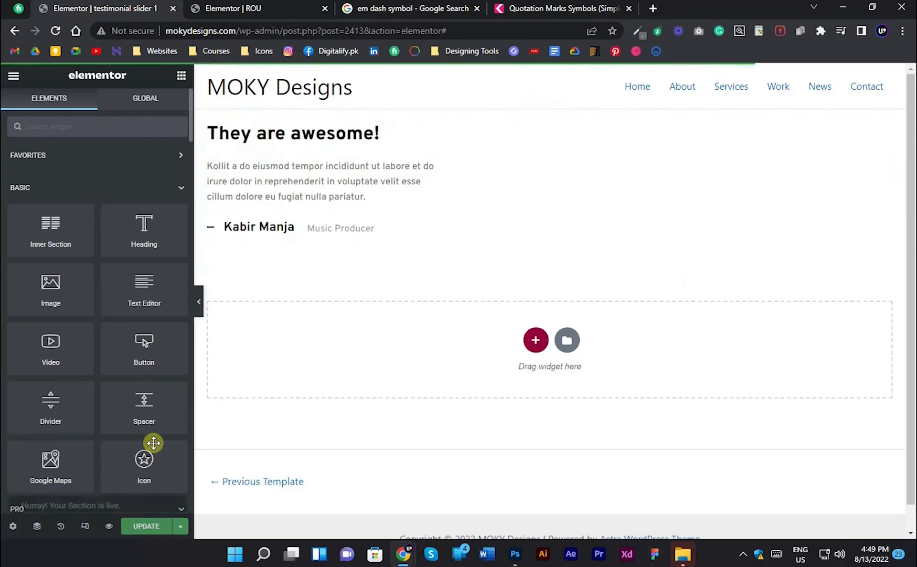
{"action": "left_click", "coordinate": [17, 75]}
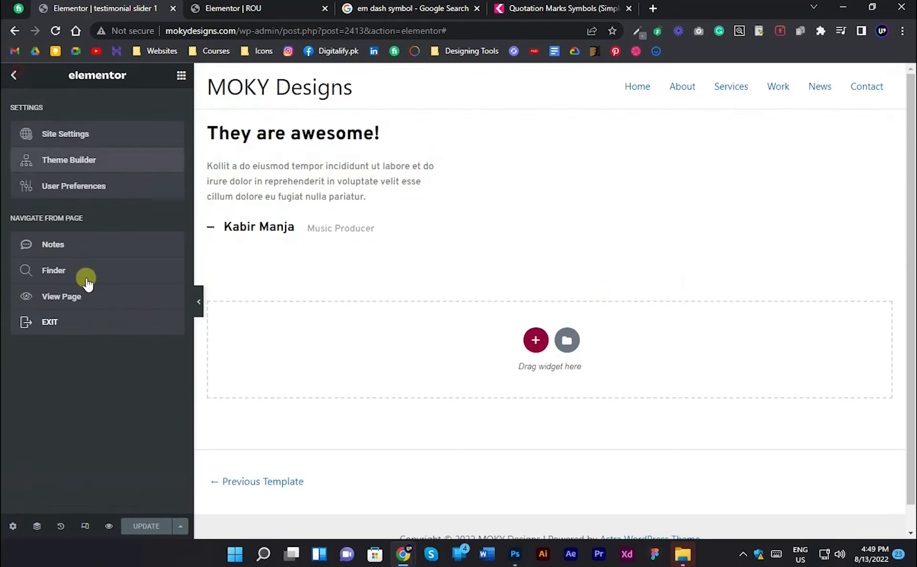
{"action": "left_click", "coordinate": [51, 322]}
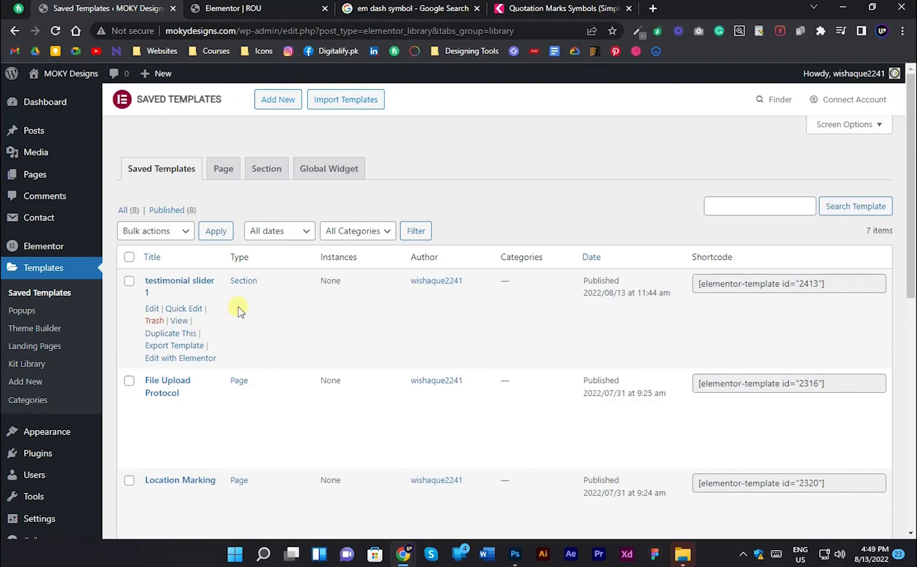
- Look up the Duplicate Page plugin among the site's installed plugins
{"action": "scroll", "coordinate": [232, 296], "scroll_direction": "down", "scroll_amount": 3}
{"action": "left_click", "coordinate": [71, 434]}
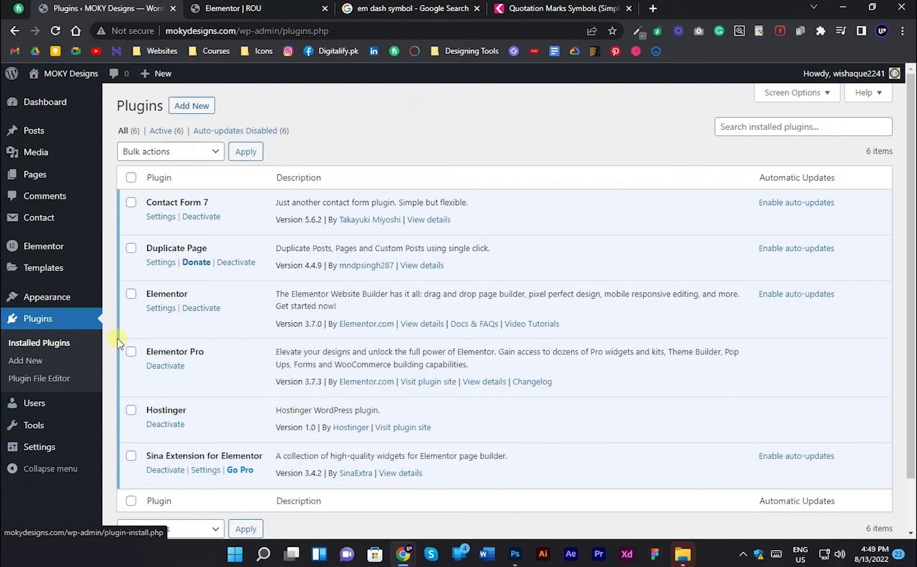
{"action": "left_click_drag", "start_coordinate": [147, 250], "coordinate": [224, 256]}
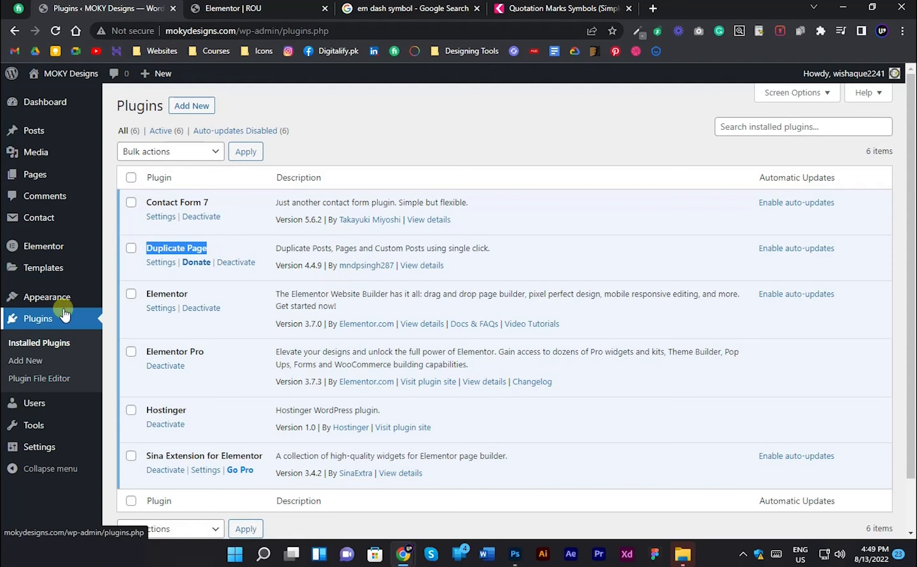
- Make two duplicates of the "testimonial slider 1" template in the saved templates
{"action": "left_click", "coordinate": [50, 273]}
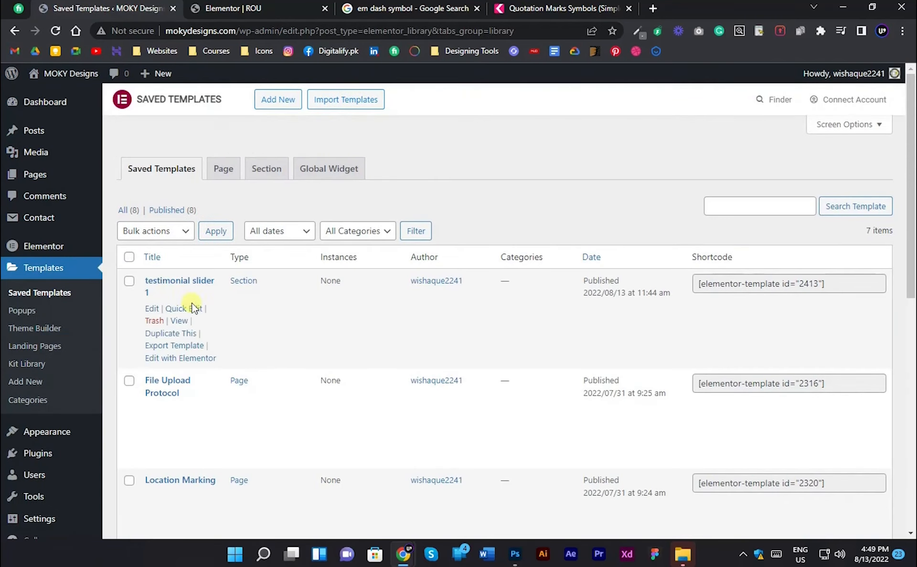
{"action": "left_click", "coordinate": [169, 334]}
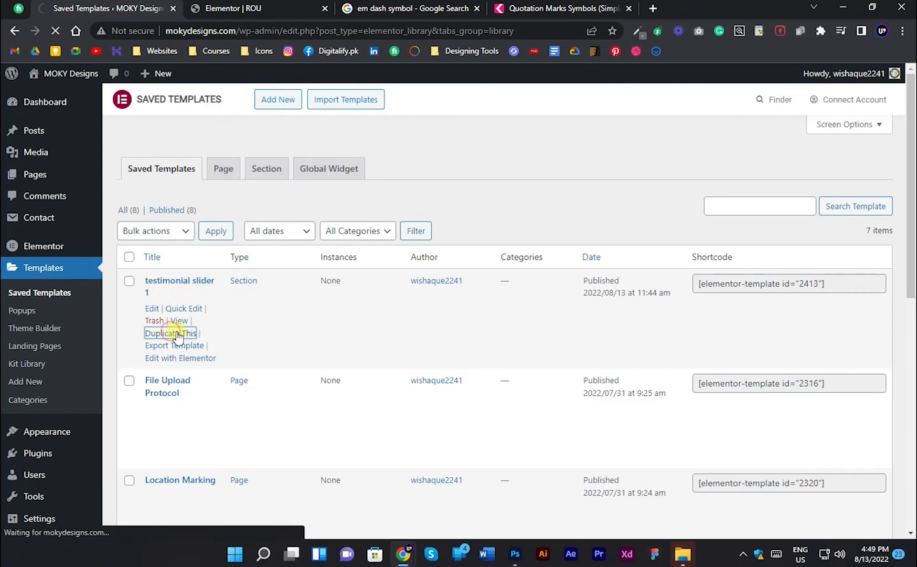
{"action": "scroll", "coordinate": [201, 308], "scroll_direction": "down", "scroll_amount": 5}
{"action": "scroll", "coordinate": [199, 308], "scroll_direction": "up", "scroll_amount": 5}
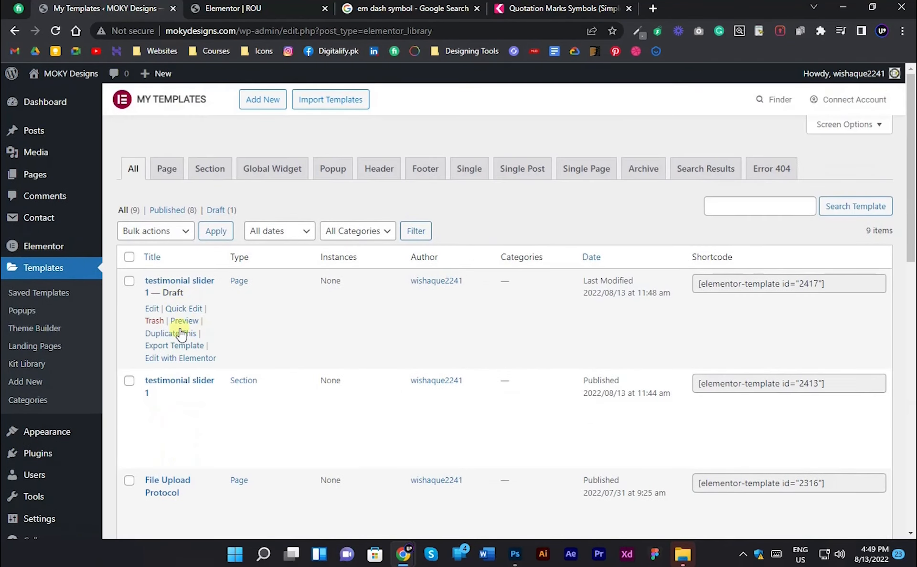
{"action": "left_click", "coordinate": [188, 335]}
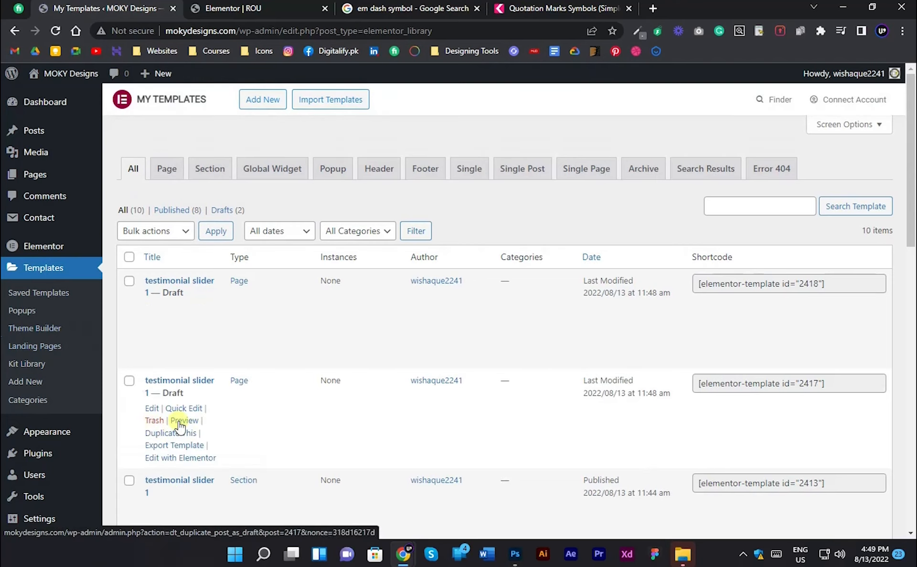
- Open the first template copy in a new tab, rename it "testimonial slider 2" and publish it
{"action": "right_click", "coordinate": [151, 409]}
{"action": "left_click", "coordinate": [209, 258]}
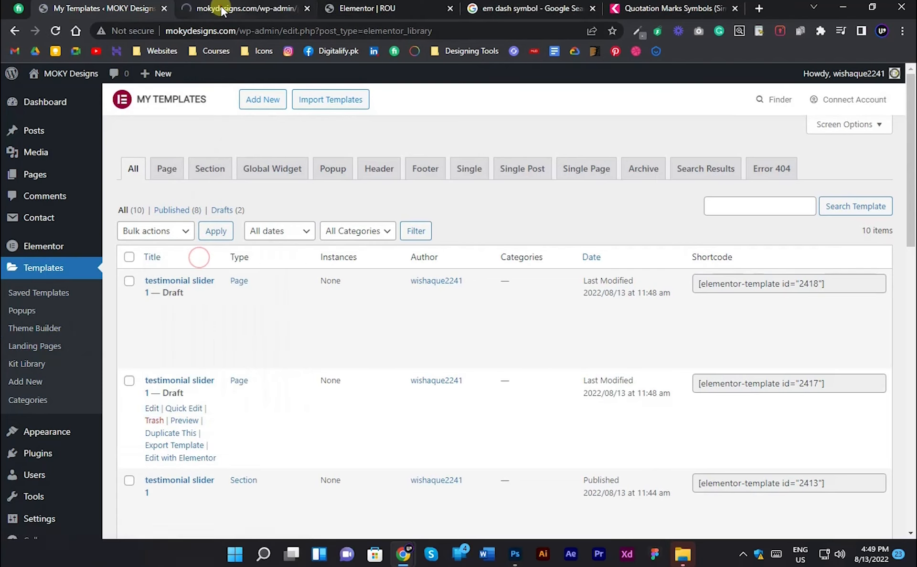
{"action": "left_click", "coordinate": [239, 9]}
{"action": "left_click", "coordinate": [263, 140]}
{"action": "left_click", "coordinate": [264, 162]}
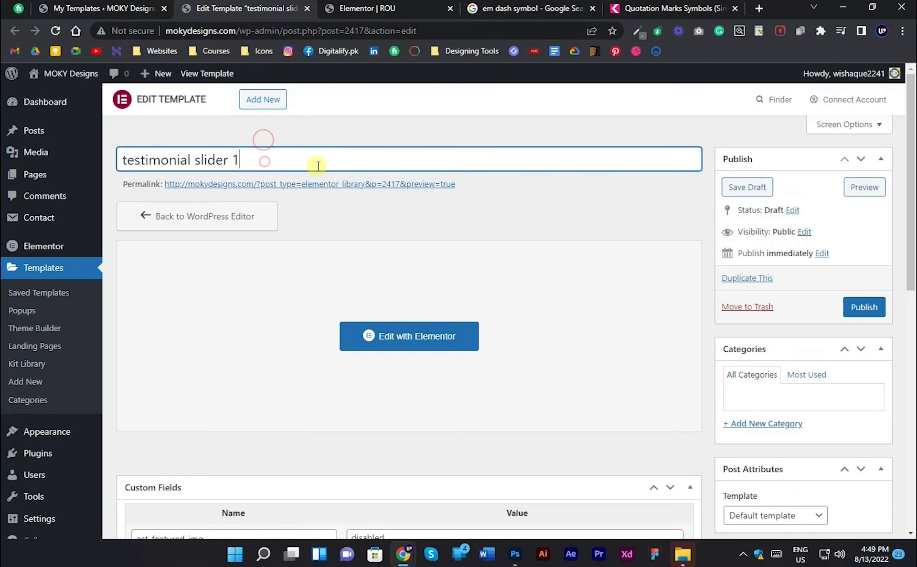
{"action": "type", "text": "2"}
{"action": "left_click", "coordinate": [864, 309]}
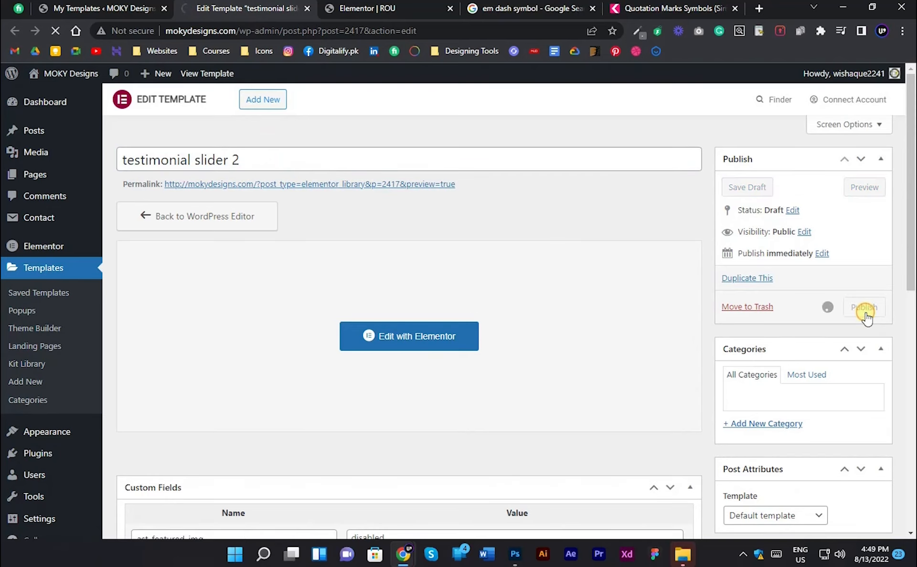
- Open "testimonial slider 2" in Elementor in a new tab and change its main heading to "They are awesome 2!"
{"action": "right_click", "coordinate": [432, 379]}
{"action": "left_click", "coordinate": [488, 232]}
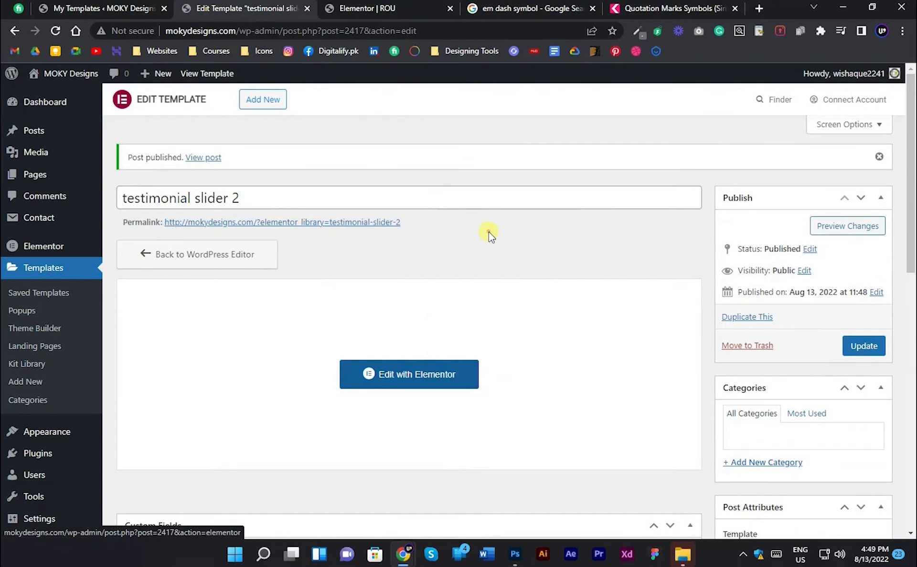
{"action": "left_click", "coordinate": [352, 4]}
{"action": "key", "text": "alt+Tab"}
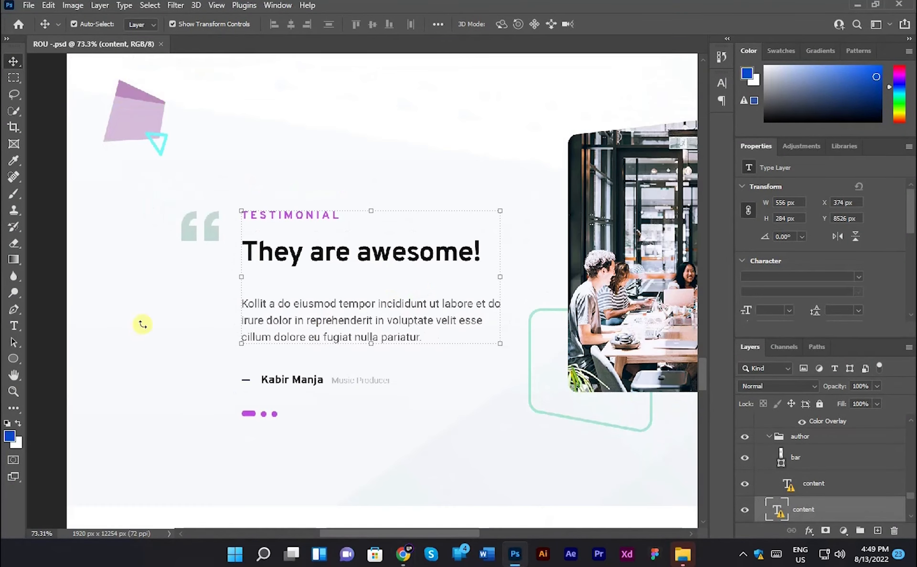
{"action": "key", "text": "alt+Tab"}
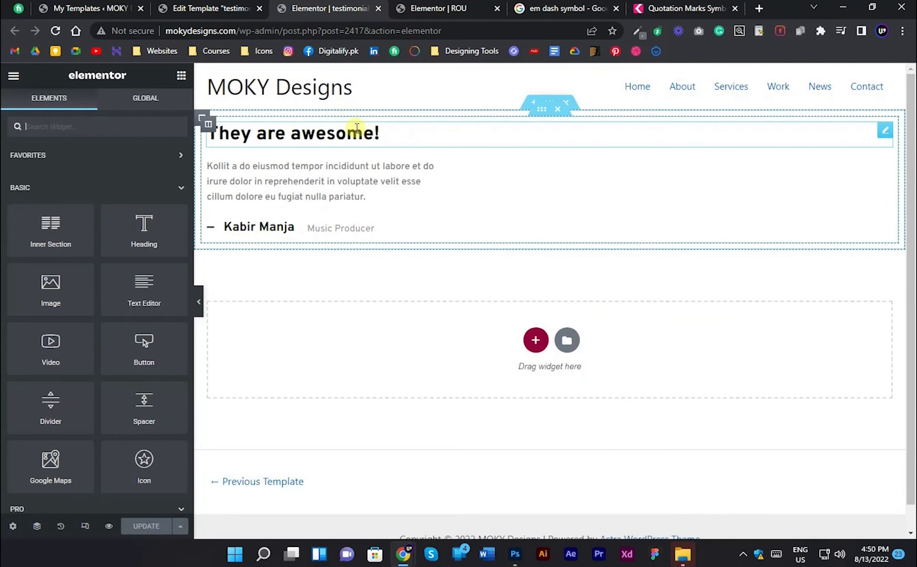
{"action": "left_click", "coordinate": [334, 134]}
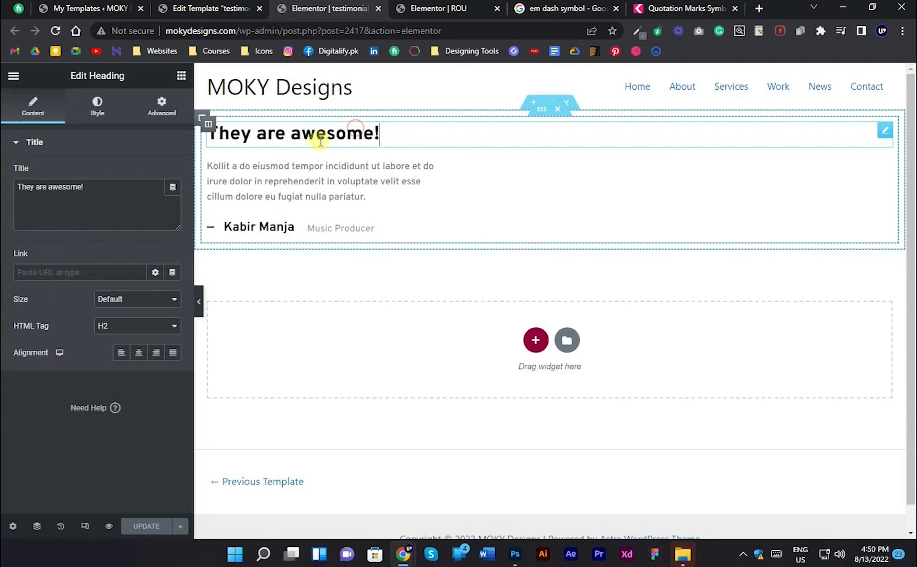
{"action": "type", "text": "2"}
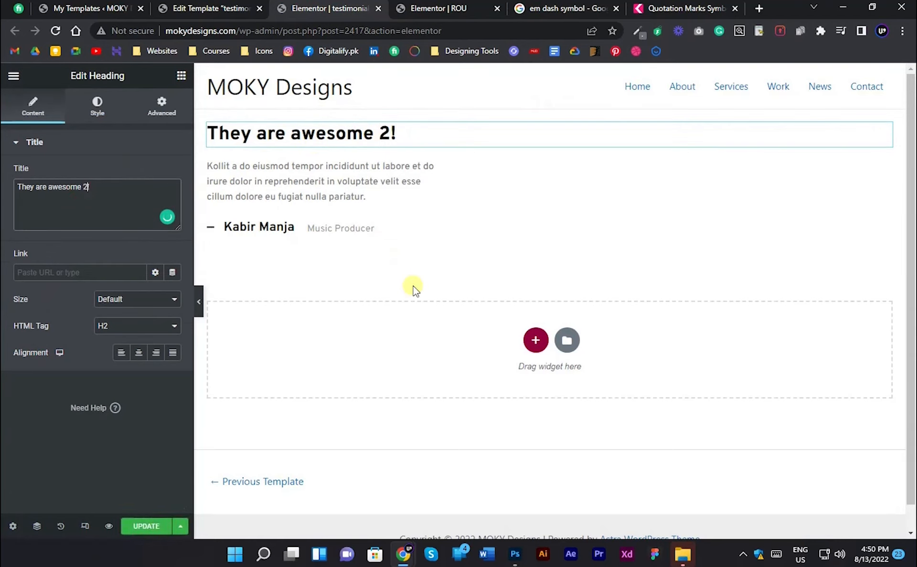
- Append 2 to the author's name, change the role to "Director", and save the template before closing its tabs
{"action": "left_click", "coordinate": [284, 227]}
{"action": "type", "text": "2"}
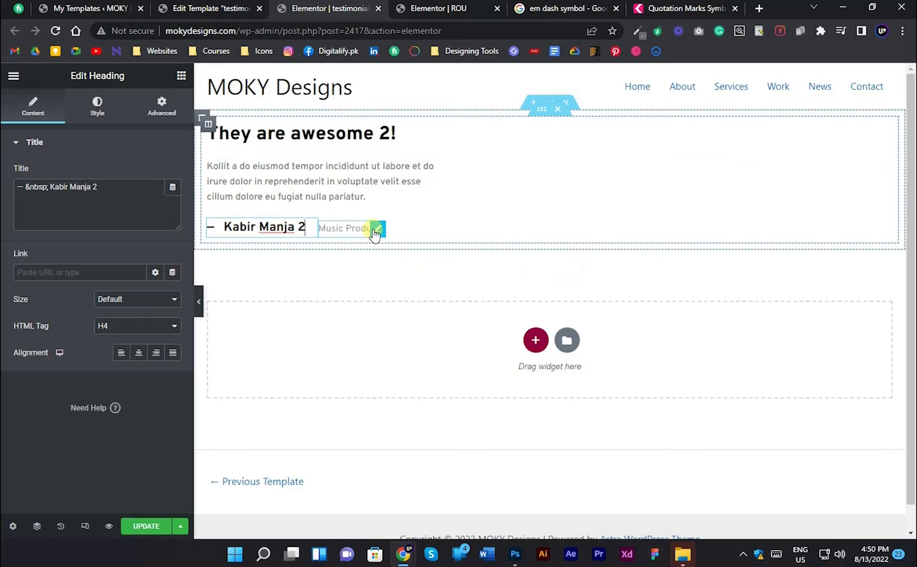
{"action": "left_click", "coordinate": [375, 234]}
{"action": "triple_click", "coordinate": [375, 229]}
{"action": "type", "text": "Director"}
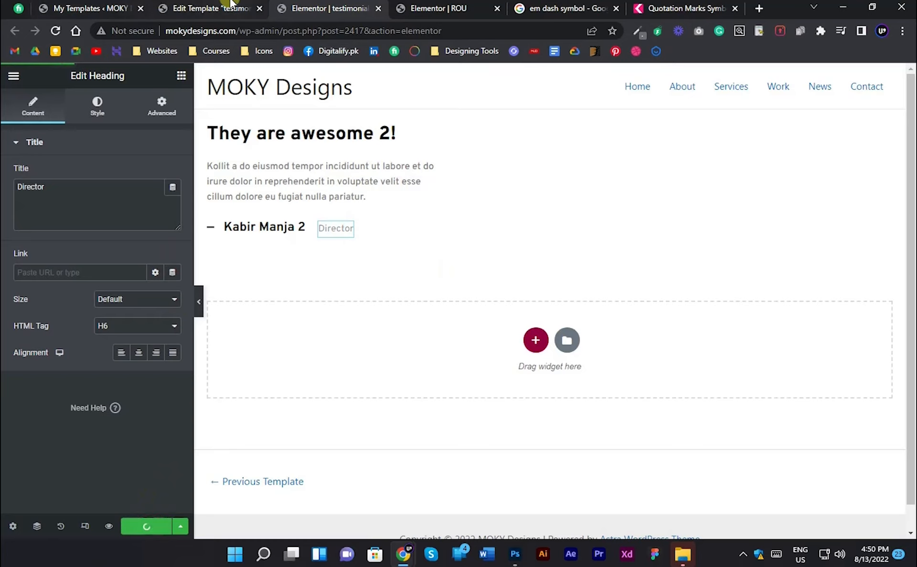
{"action": "key", "text": "ctrl+w"}
{"action": "key", "text": "ctrl+w"}
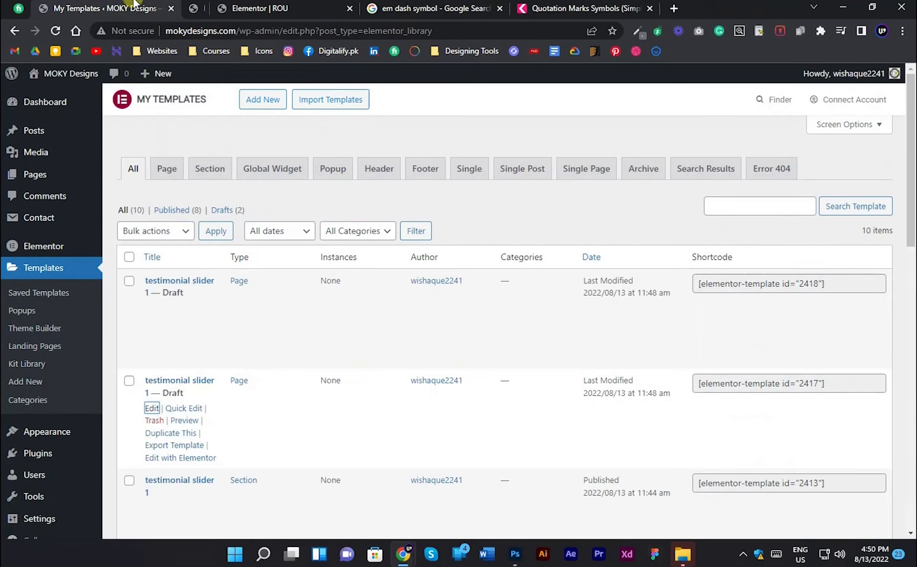
- Open the other draft copy in a new tab, rename it "testimonial slider 3" and publish it
{"action": "left_click", "coordinate": [153, 311], "text": "ctrl"}
{"action": "left_click", "coordinate": [276, 4]}
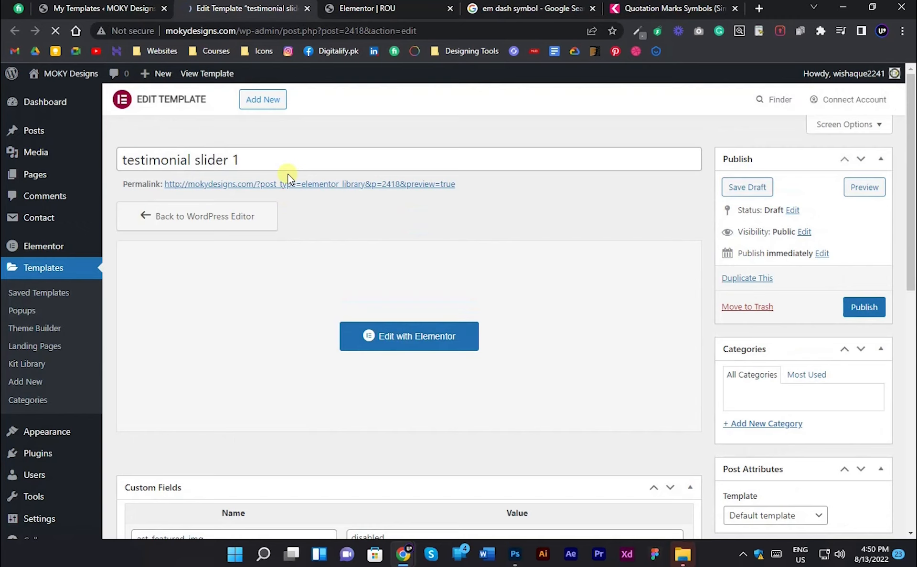
{"action": "left_click", "coordinate": [291, 164]}
{"action": "key", "text": "BackSpace"}
{"action": "type", "text": "3"}
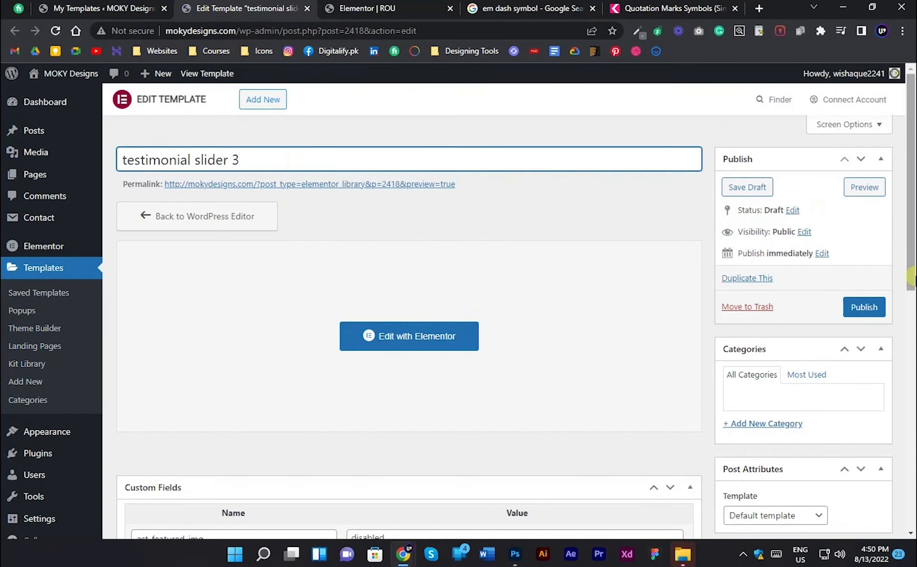
{"action": "left_click", "coordinate": [864, 307]}
- Open "testimonial slider 3" in Elementor and change its main heading to "They are awesome 3!"
{"action": "scroll", "coordinate": [501, 347], "scroll_direction": "down", "scroll_amount": 3}
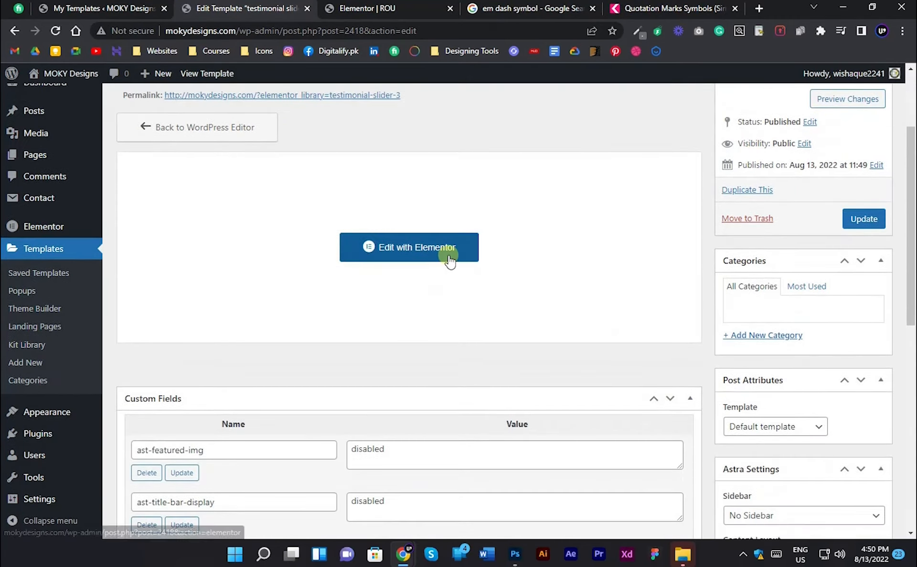
{"action": "left_click", "coordinate": [449, 258]}
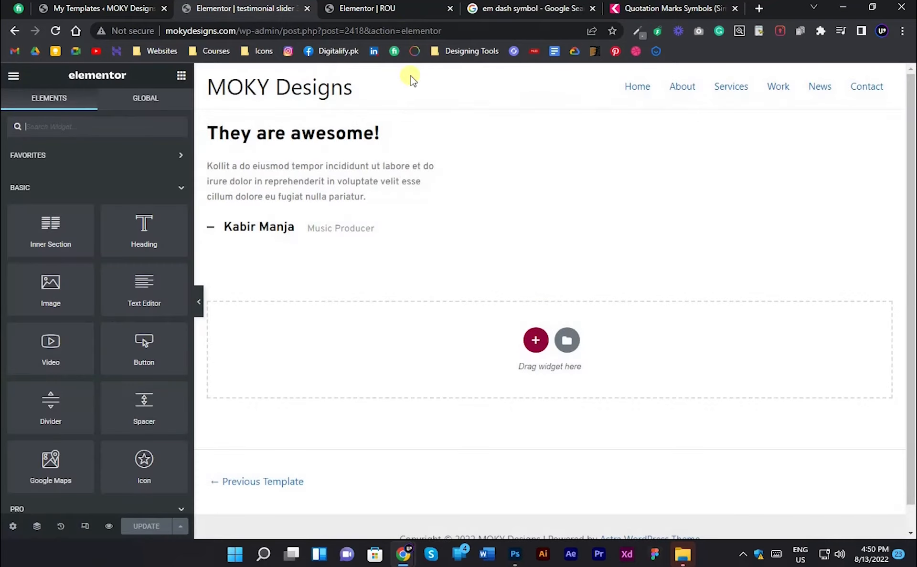
{"action": "left_click", "coordinate": [374, 135]}
{"action": "type", "text": "2"}
{"action": "key", "text": "BackSpace"}
{"action": "type", "text": "3"}
- Append 3 to the author's name, change the role to "CEO", and update the template
{"action": "left_click", "coordinate": [286, 236]}
{"action": "type", "text": "3"}
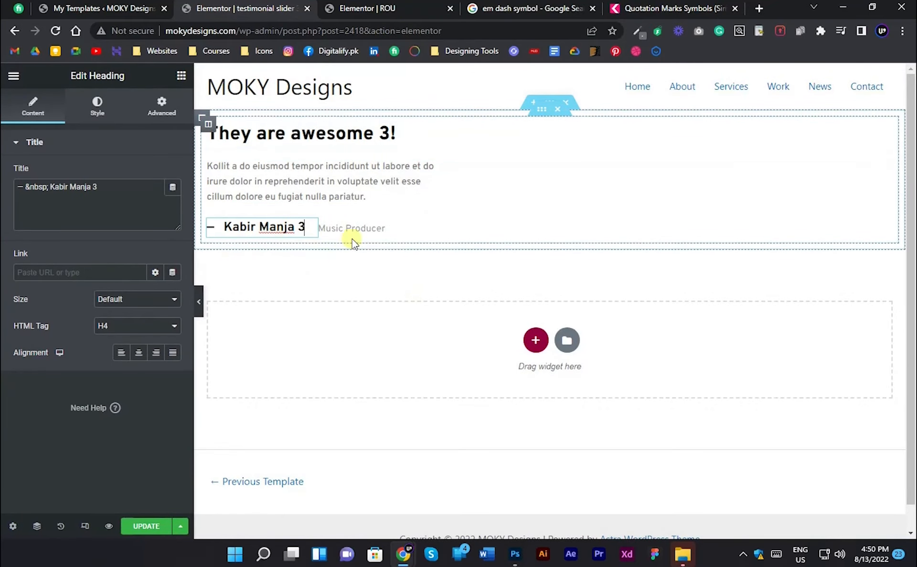
{"action": "triple_click", "coordinate": [352, 237]}
{"action": "type", "text": "CEO"}
{"action": "left_click", "coordinate": [167, 531]}
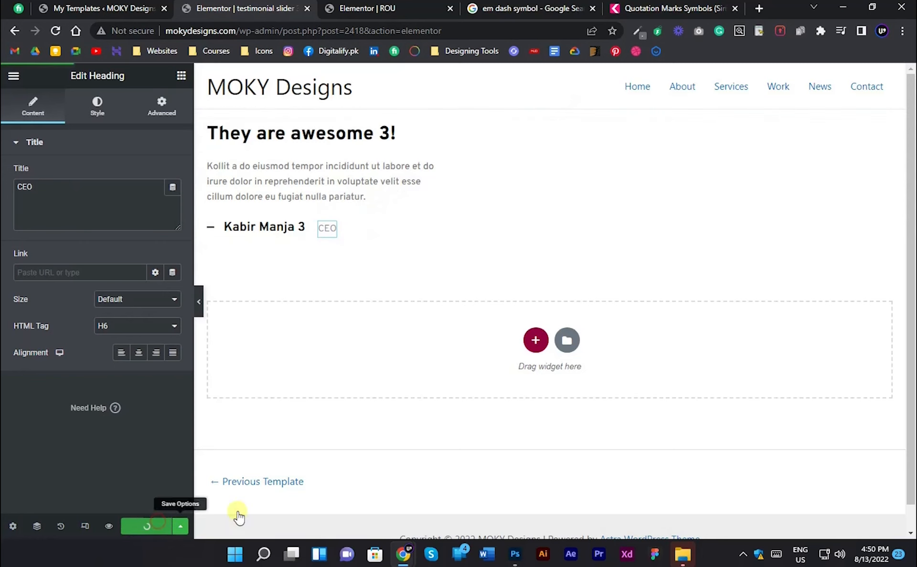
- Reload the templates list, return to the ROU page and add a Sina Content Slider directly below the TESTIMONIAL label
{"action": "key", "text": "ctrl+shift+Tab"}
{"action": "key", "text": "F5"}
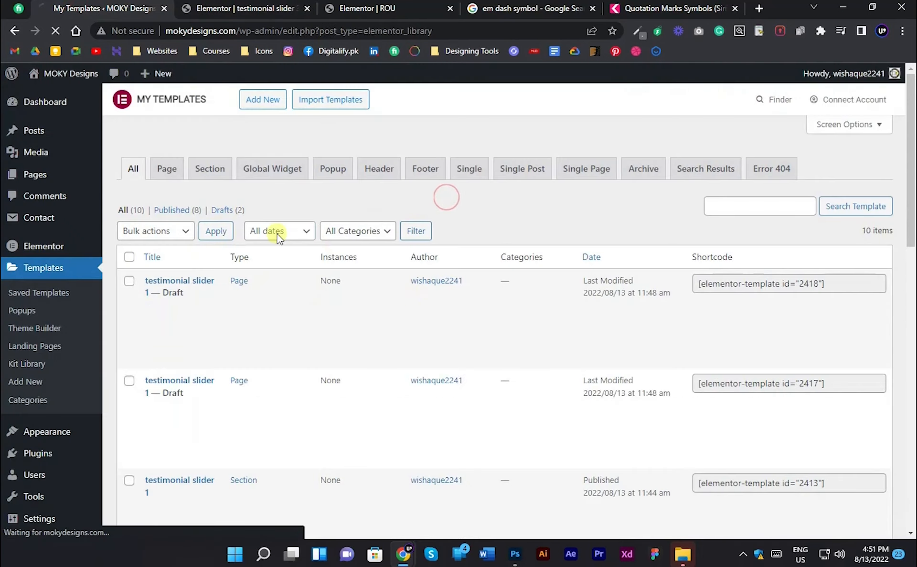
{"action": "left_click", "coordinate": [377, 8]}
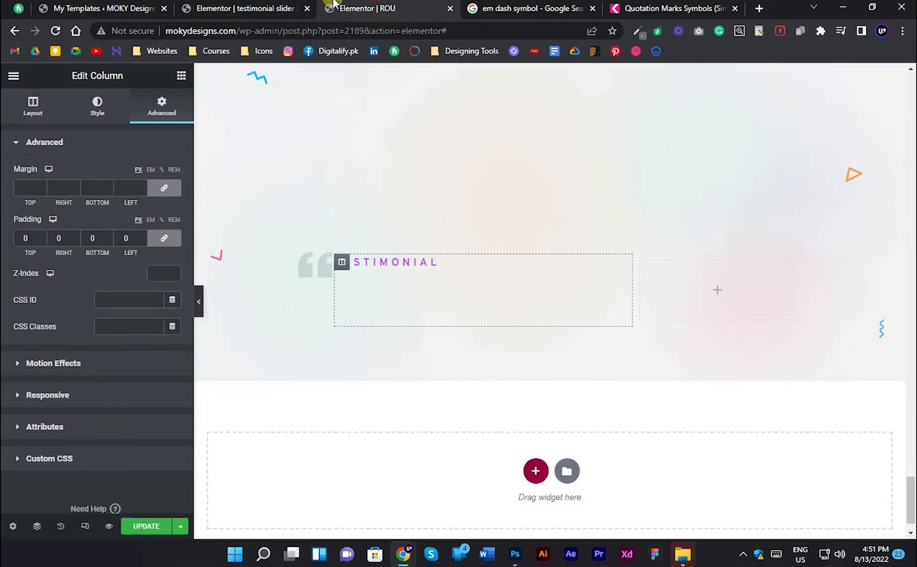
{"action": "left_click", "coordinate": [434, 262]}
{"action": "left_click", "coordinate": [152, 179]}
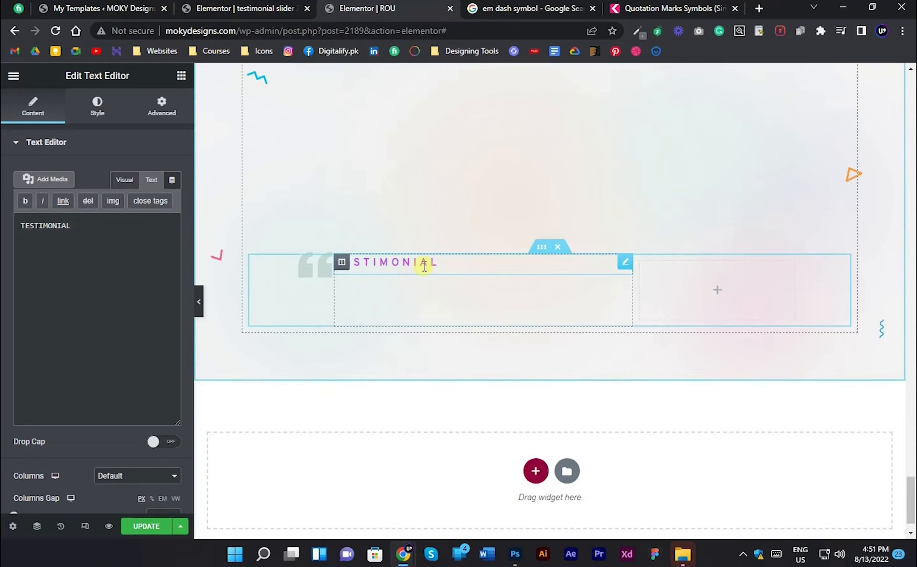
{"action": "left_click", "coordinate": [177, 76]}
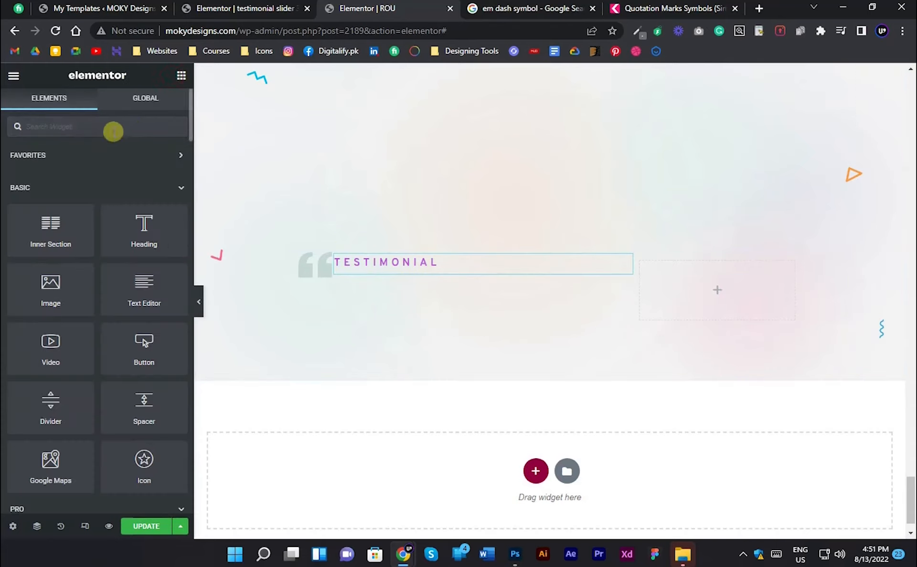
{"action": "type", "text": "SINA Slider"}
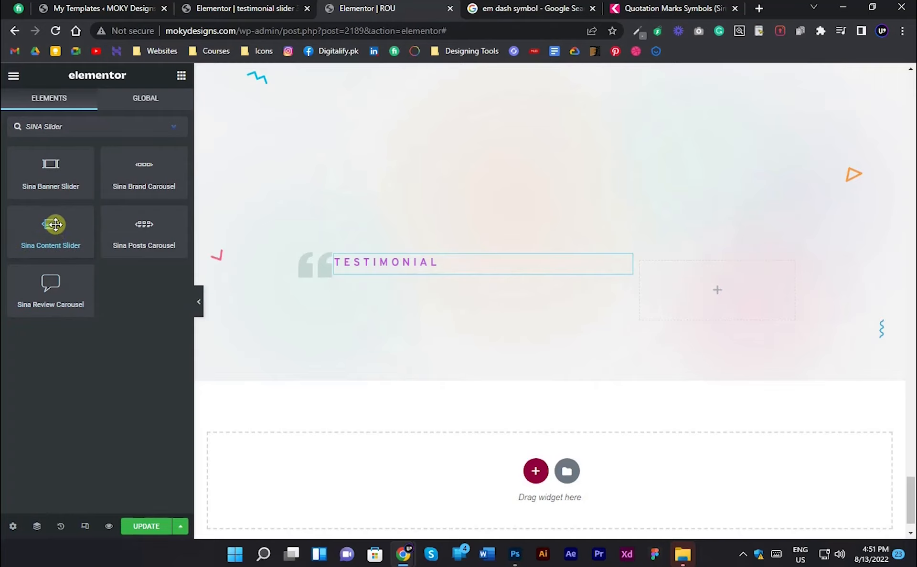
{"action": "left_click_drag", "start_coordinate": [55, 224], "coordinate": [379, 265]}
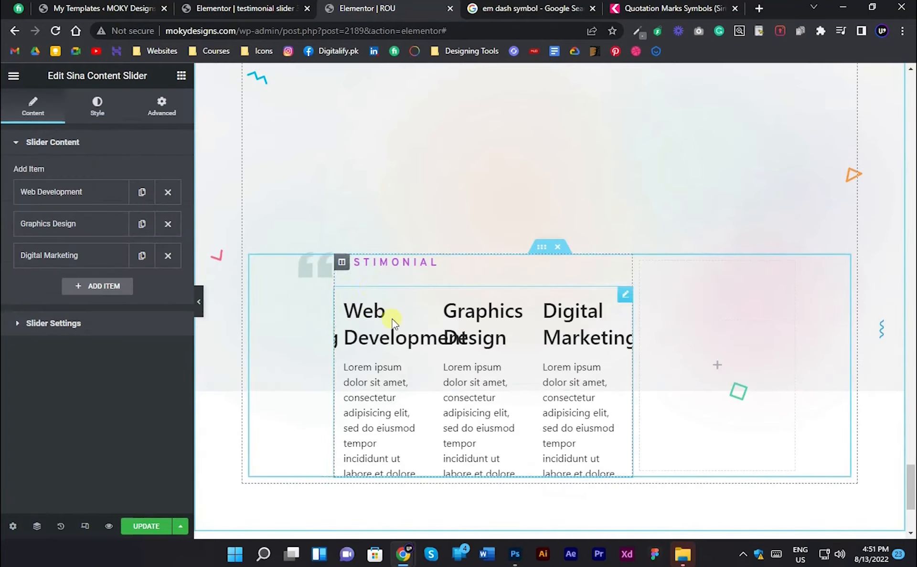
- Set the content slider to show 1 item at a time
{"action": "left_click", "coordinate": [24, 329]}
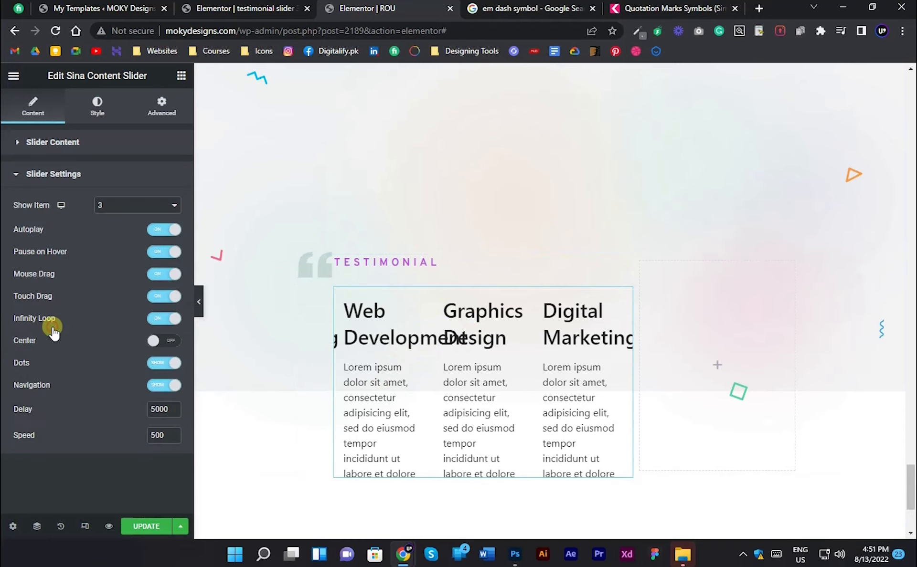
{"action": "left_click", "coordinate": [139, 203]}
{"action": "left_click", "coordinate": [134, 221]}
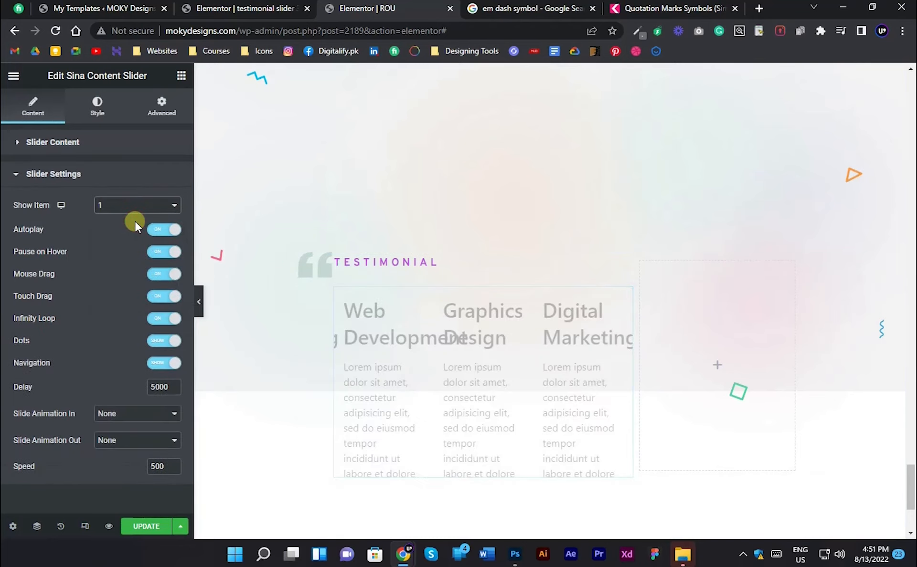
{"action": "scroll", "coordinate": [528, 262], "scroll_direction": "down", "scroll_amount": 1}
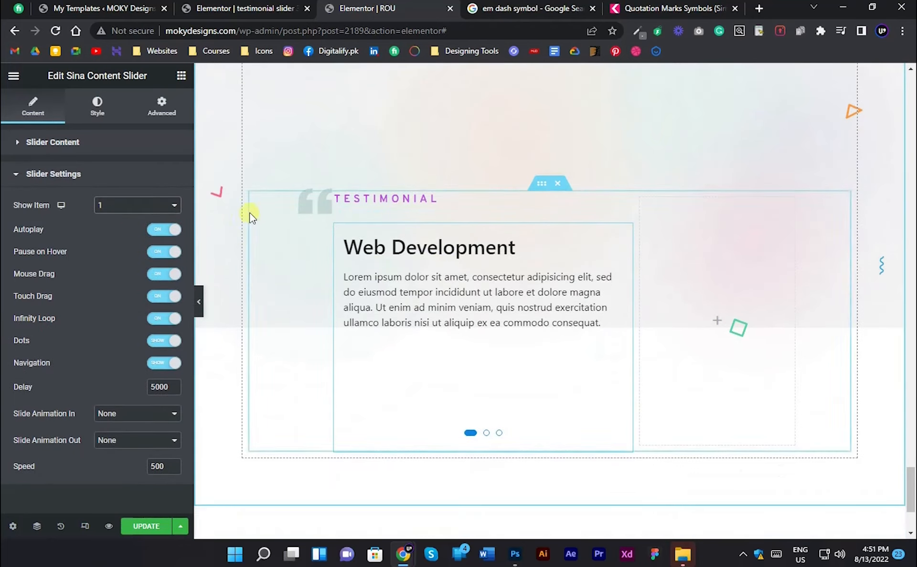
- Make the Web Development slide use the saved template "testimonial slider 1"
{"action": "left_click", "coordinate": [94, 153]}
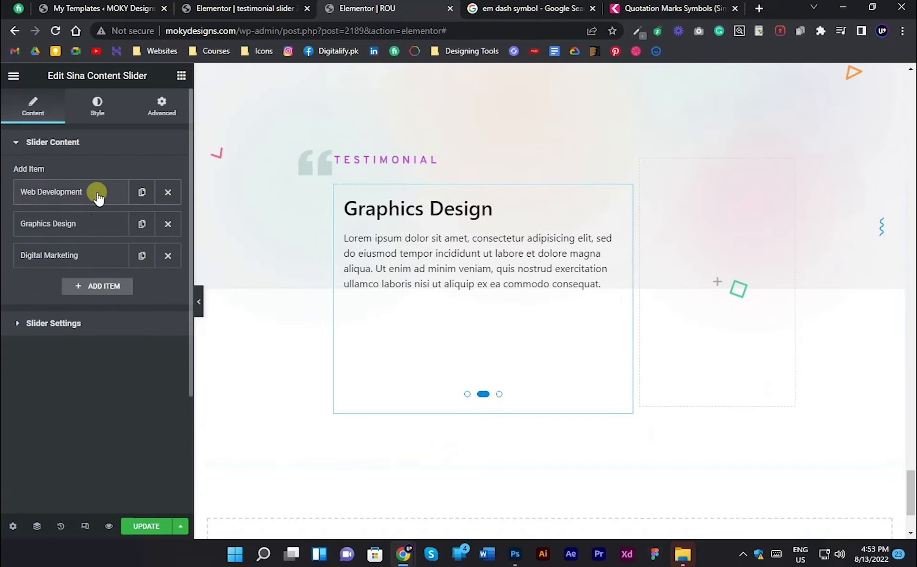
{"action": "left_click", "coordinate": [64, 203]}
{"action": "left_click", "coordinate": [148, 217]}
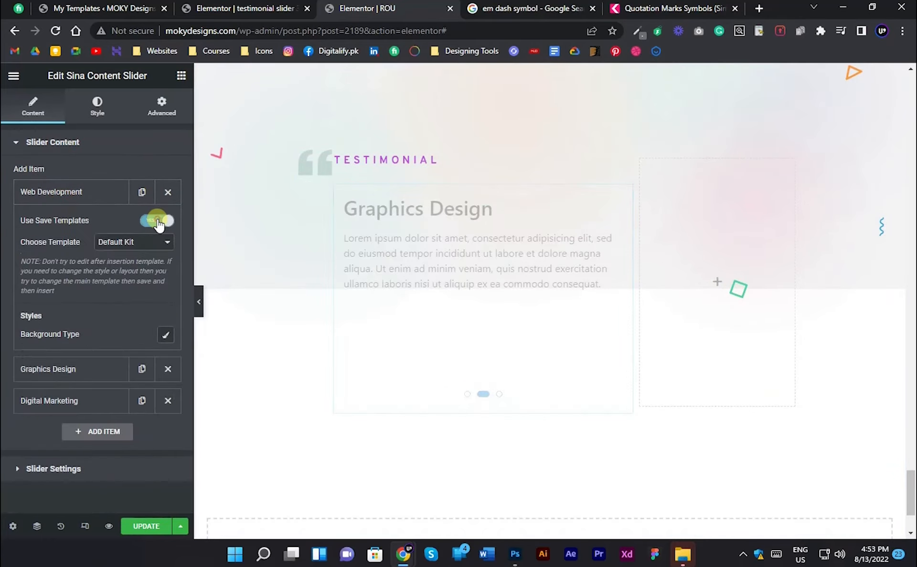
{"action": "left_click", "coordinate": [131, 244]}
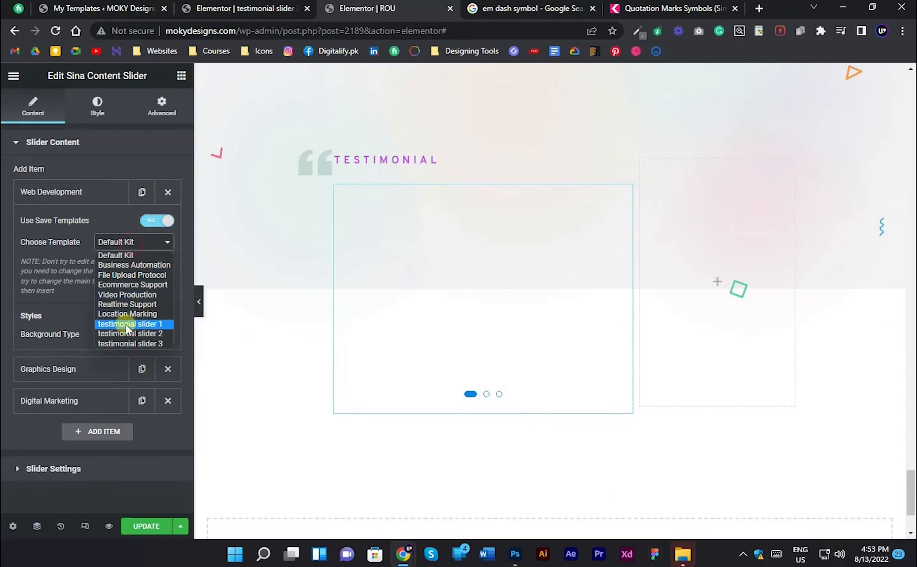
{"action": "left_click", "coordinate": [171, 325]}
{"action": "left_click", "coordinate": [92, 189]}
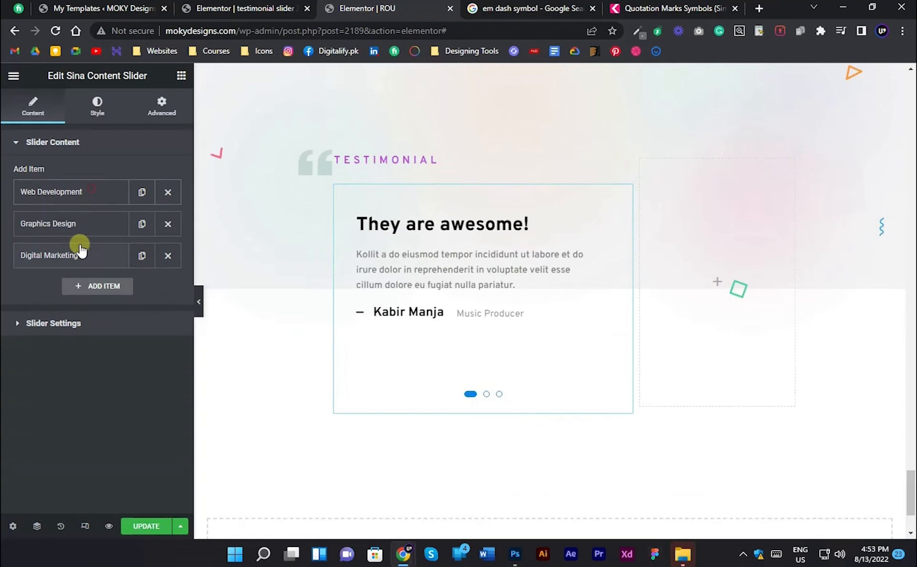
- Make the Graphics Design slide use the saved template "testimonial slider 2"
{"action": "left_click", "coordinate": [67, 229]}
{"action": "left_click", "coordinate": [159, 261]}
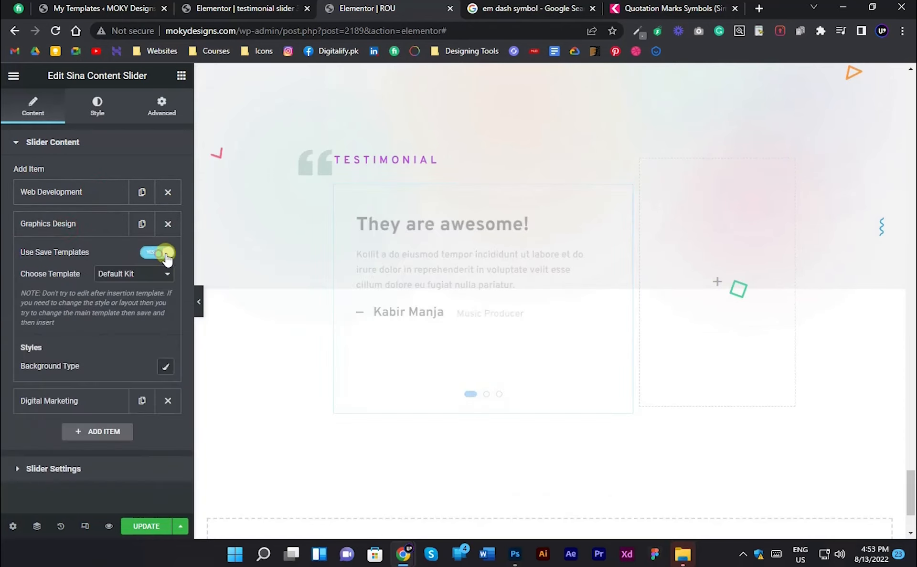
{"action": "left_click", "coordinate": [133, 274]}
{"action": "left_click", "coordinate": [131, 365]}
{"action": "left_click", "coordinate": [96, 228]}
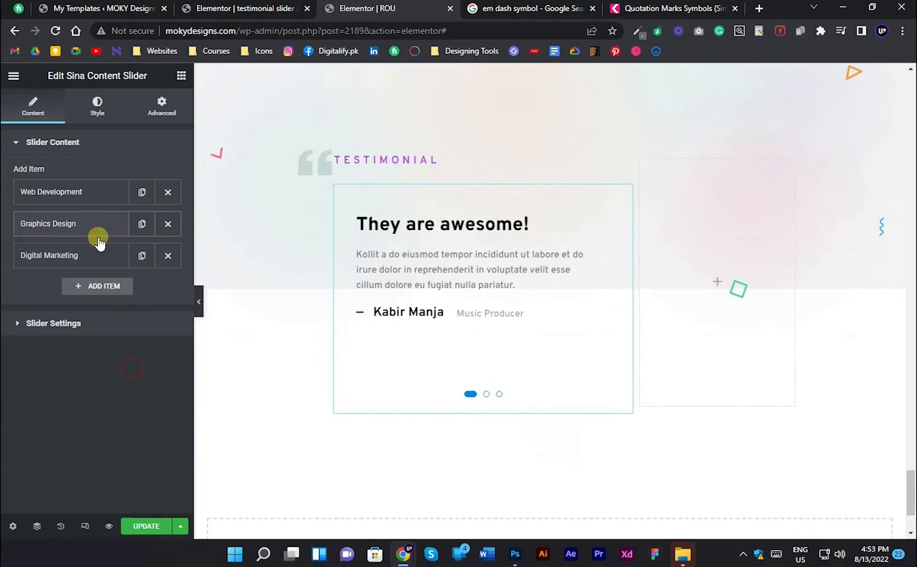
- Make the Digital Marketing slide use the saved template "testimonial slider 3" and preview the slides
{"action": "left_click", "coordinate": [96, 254]}
{"action": "left_click", "coordinate": [119, 308]}
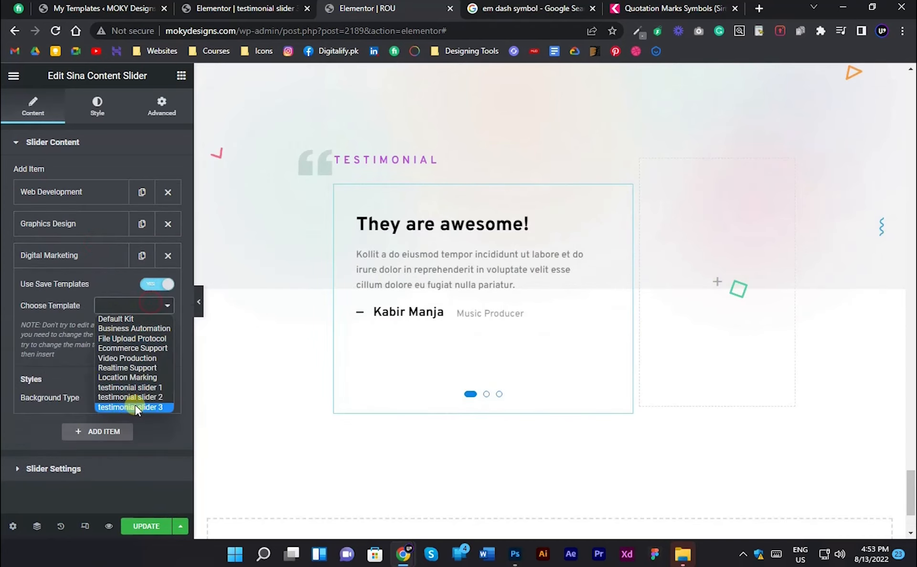
{"action": "left_click", "coordinate": [136, 407]}
{"action": "left_click", "coordinate": [598, 308]}
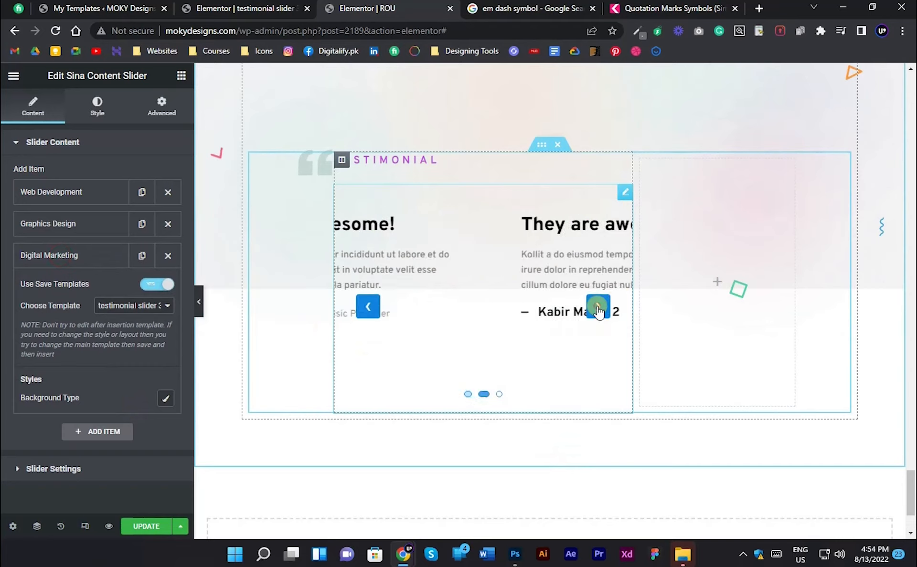
{"action": "left_click", "coordinate": [598, 307]}
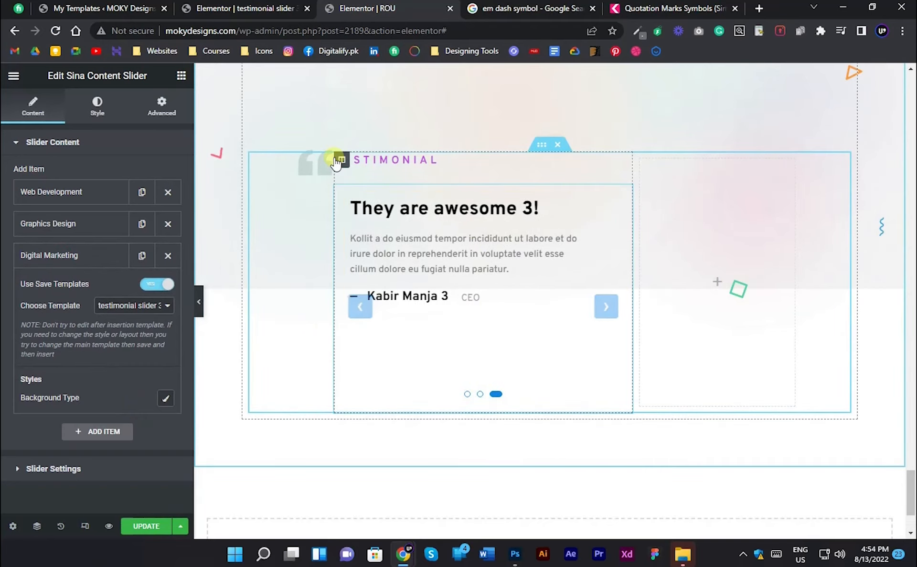
{"action": "left_click", "coordinate": [199, 302]}
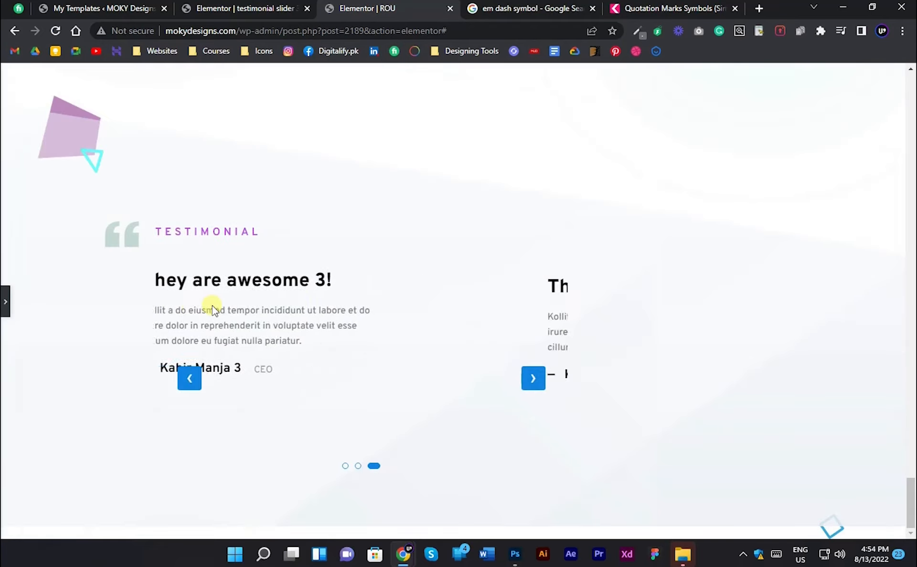
{"action": "left_click", "coordinate": [5, 301]}
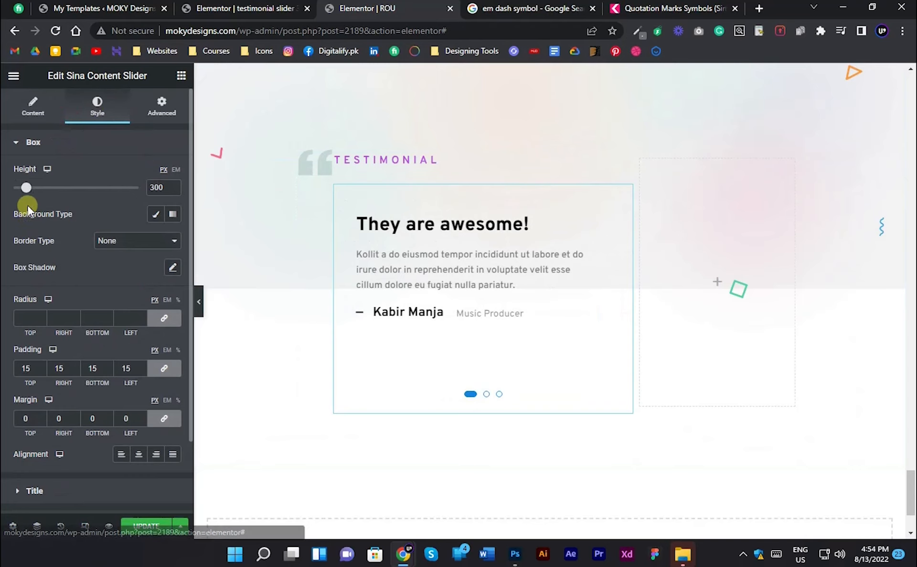
- Set the content slider's box height to 222 px
{"action": "left_click_drag", "start_coordinate": [26, 190], "coordinate": [26, 194]}
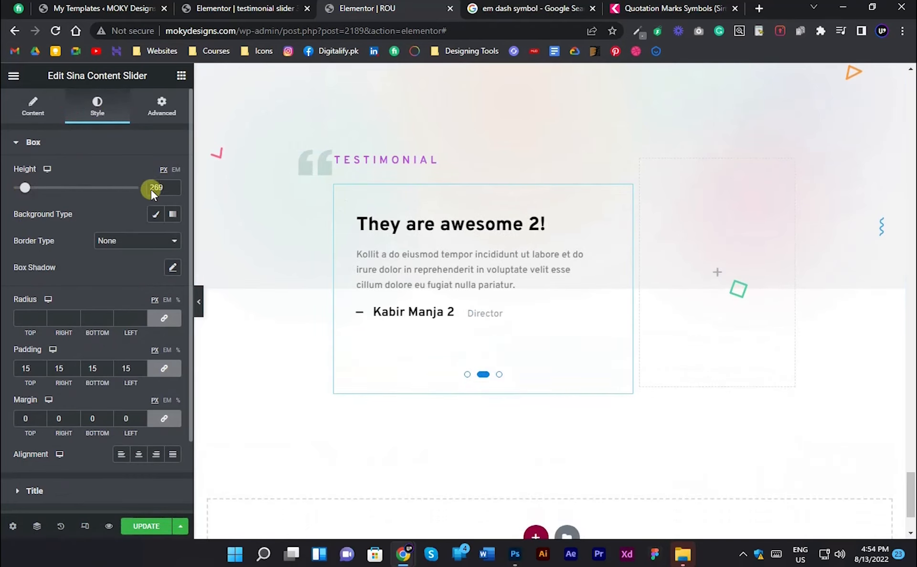
{"action": "left_click", "coordinate": [176, 190]}
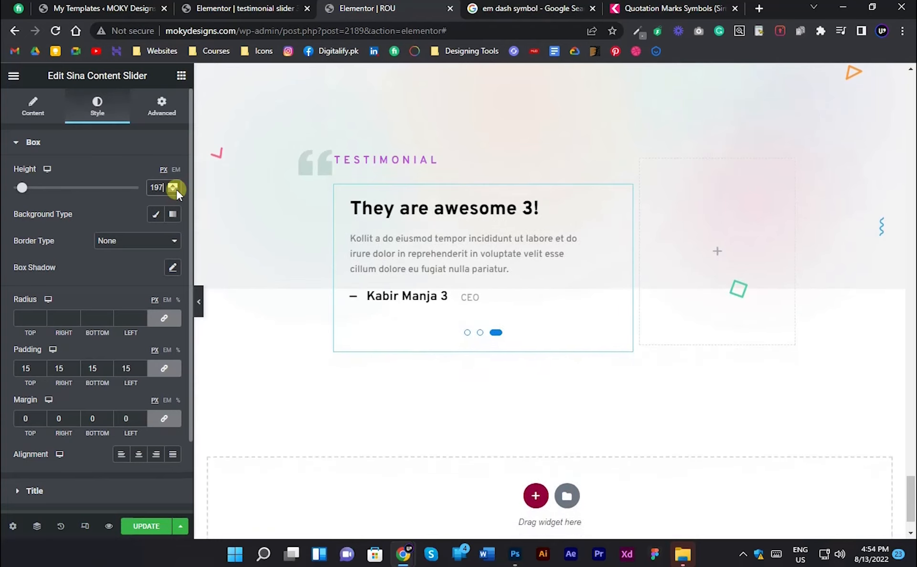
{"action": "left_click", "coordinate": [174, 189]}
{"action": "left_click", "coordinate": [174, 184]}
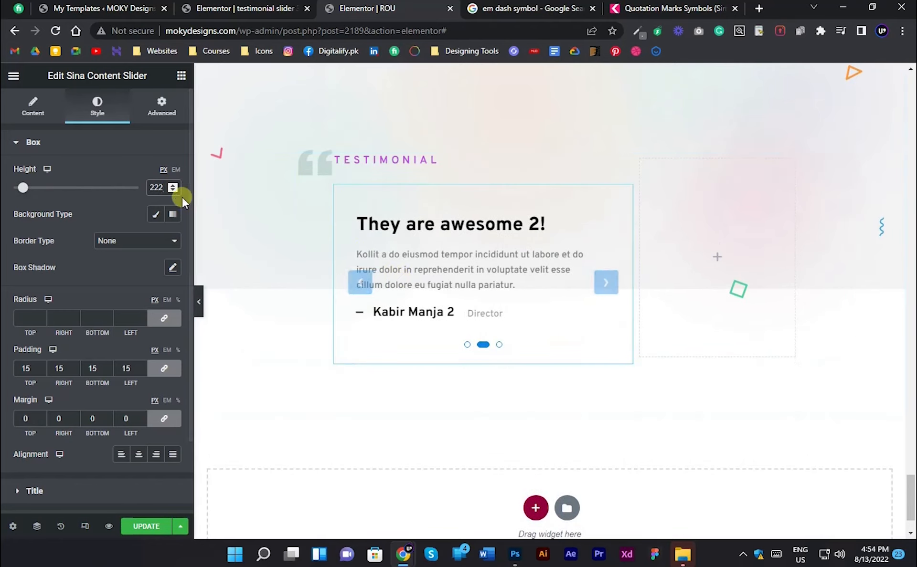
- Set the slider box's padding to 0 on all sides and preview the result
{"action": "scroll", "coordinate": [108, 242], "scroll_direction": "down", "scroll_amount": 2}
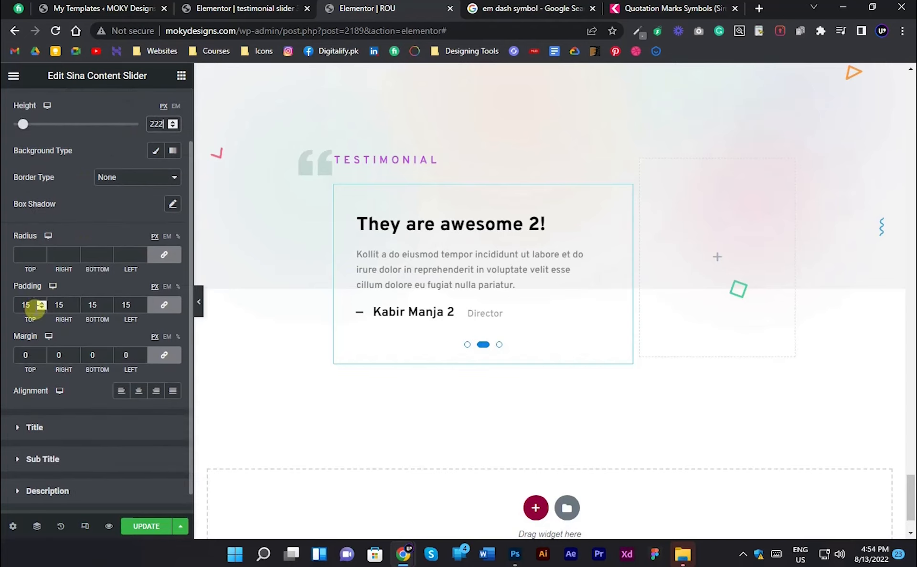
{"action": "left_click_drag", "start_coordinate": [34, 308], "coordinate": [4, 308]}
{"action": "type", "text": "0"}
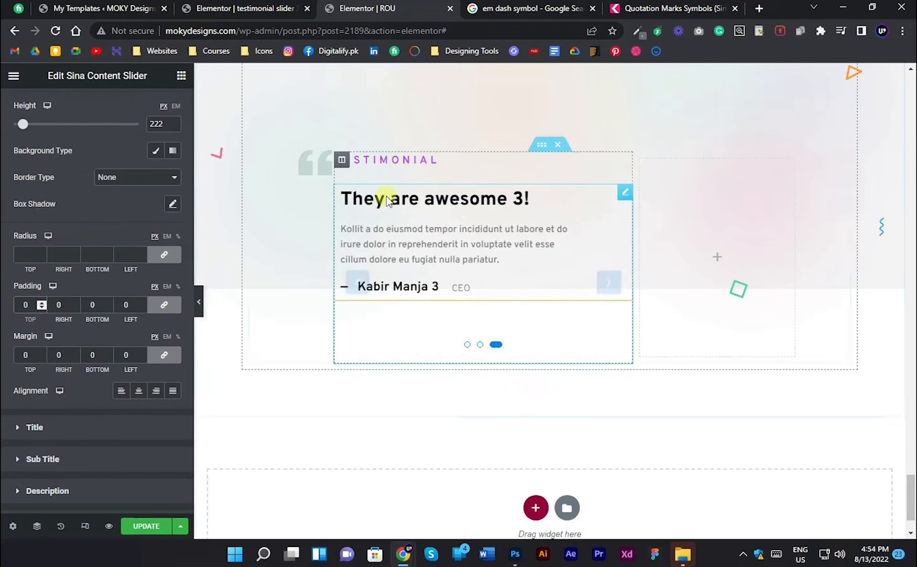
{"action": "key", "text": "ctrl+p"}
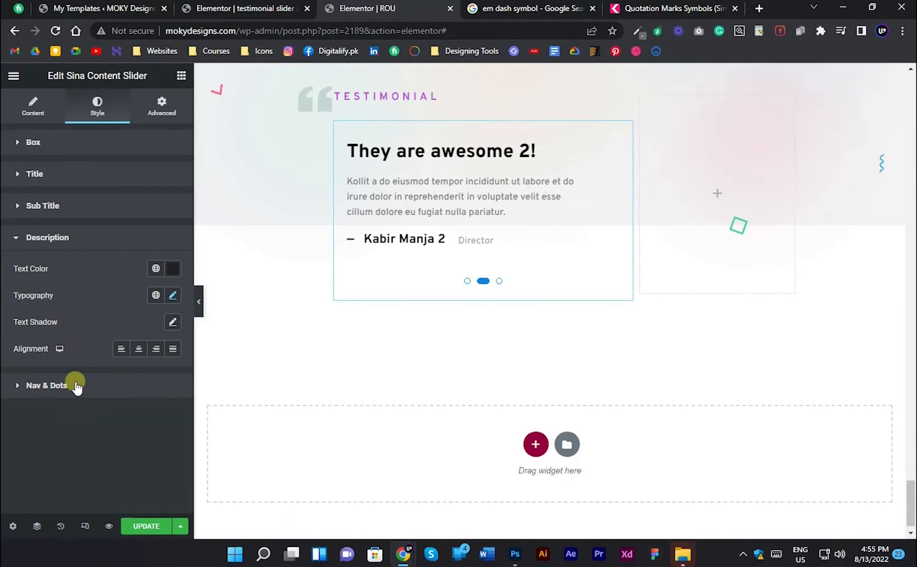
- Make the slider's navigation arrows invisible by setting the opacity of their arrow colour and background colour to zero
{"action": "left_click", "coordinate": [75, 382]}
{"action": "scroll", "coordinate": [109, 246], "scroll_direction": "down", "scroll_amount": 5}
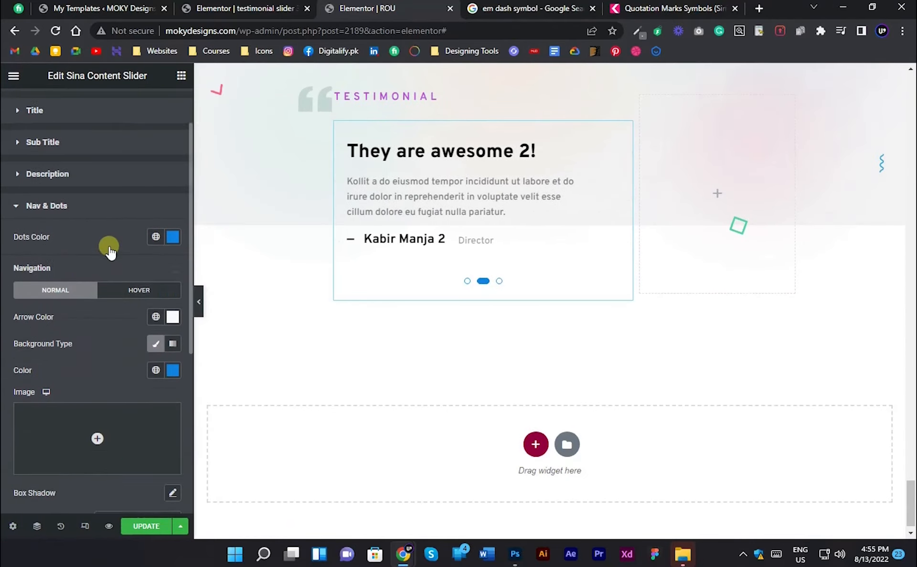
{"action": "scroll", "coordinate": [113, 240], "scroll_direction": "up", "scroll_amount": 1}
{"action": "left_click", "coordinate": [175, 133]}
{"action": "left_click_drag", "start_coordinate": [115, 301], "coordinate": [3, 297]}
{"action": "left_click", "coordinate": [2, 181]}
{"action": "left_click", "coordinate": [172, 180]}
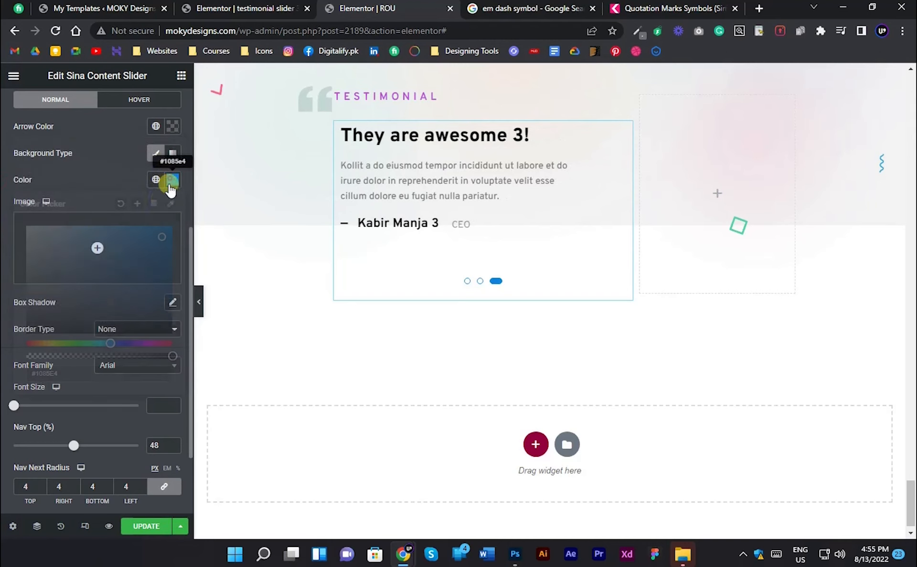
{"action": "left_click_drag", "start_coordinate": [42, 356], "coordinate": [1, 355]}
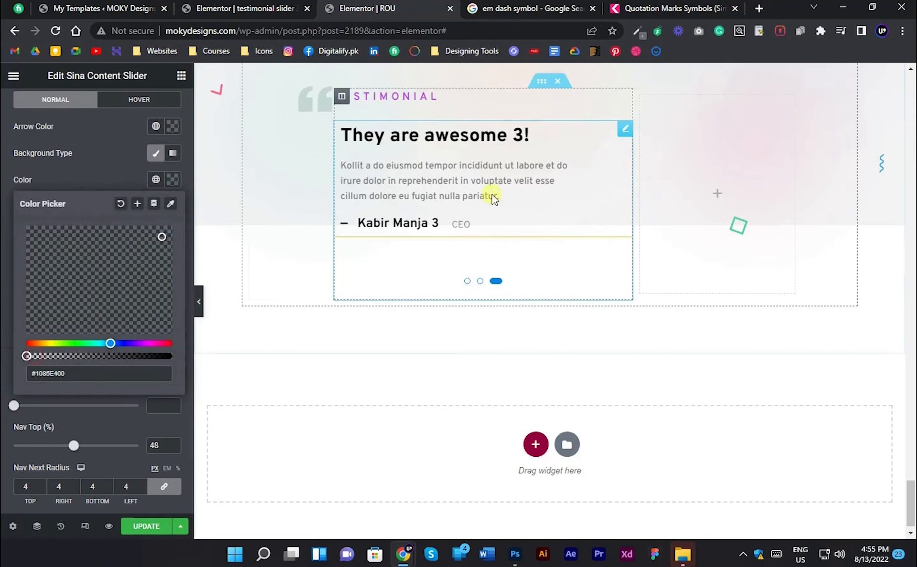
{"action": "left_click", "coordinate": [2, 194]}
- Set the slider dots to the global colour ROU - Primary Color and compare them with the design in Photoshop
{"action": "scroll", "coordinate": [162, 272], "scroll_direction": "down", "scroll_amount": 2}
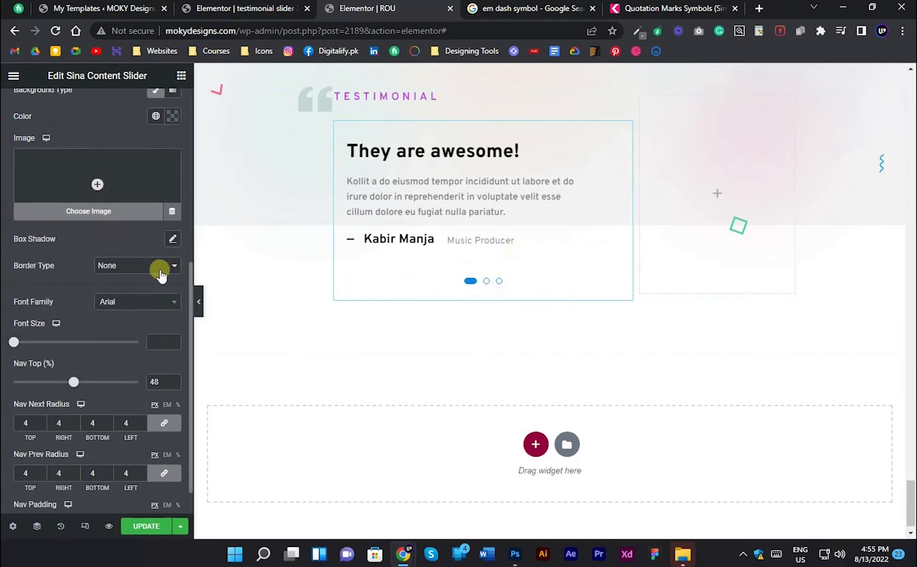
{"action": "scroll", "coordinate": [138, 271], "scroll_direction": "up", "scroll_amount": 3}
{"action": "left_click", "coordinate": [155, 137]}
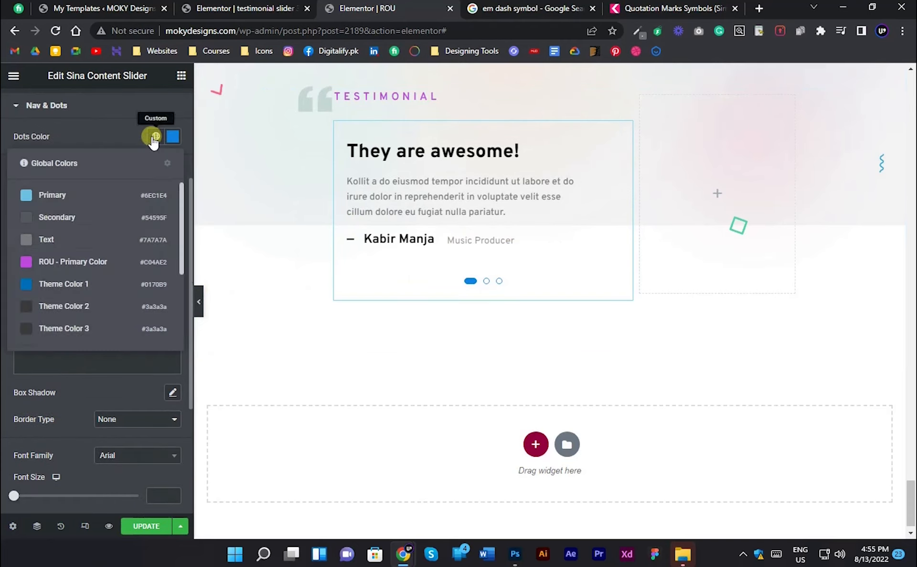
{"action": "left_click", "coordinate": [104, 262]}
{"action": "key", "text": "alt+Tab"}
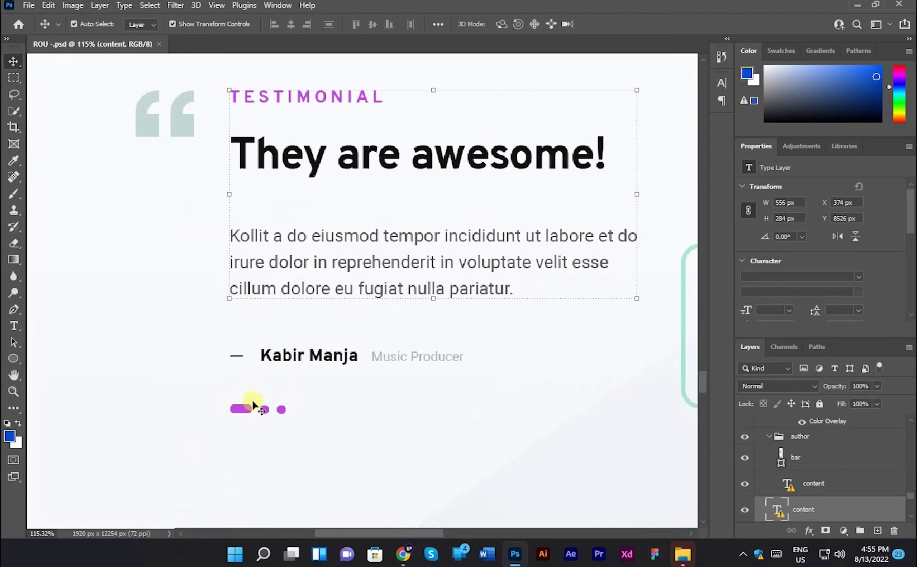
{"action": "key", "text": "alt+Tab"}
- Set the width of the column holding the testimonial slider to 40%
{"action": "left_click", "coordinate": [342, 161]}
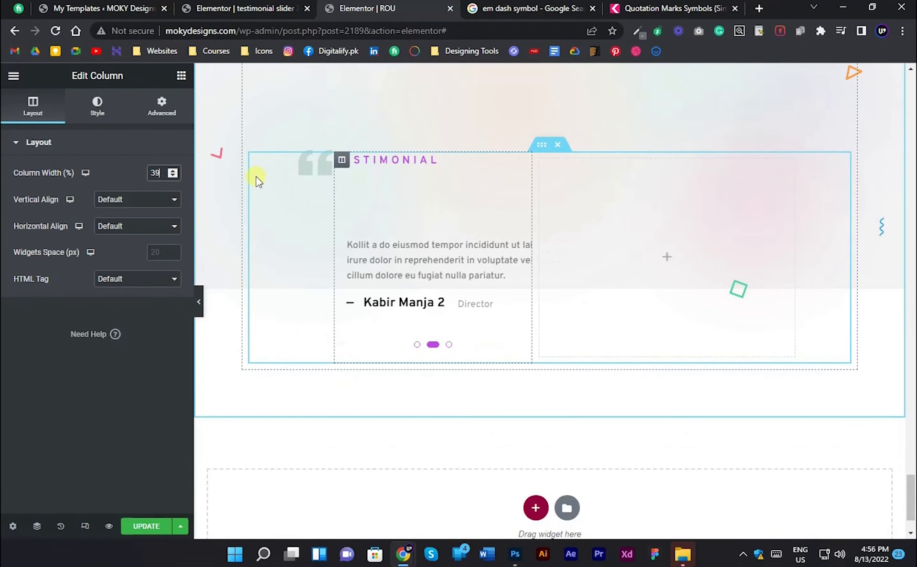
{"action": "key", "text": "BackSpace"}
{"action": "key", "text": "BackSpace"}
{"action": "type", "text": "40"}
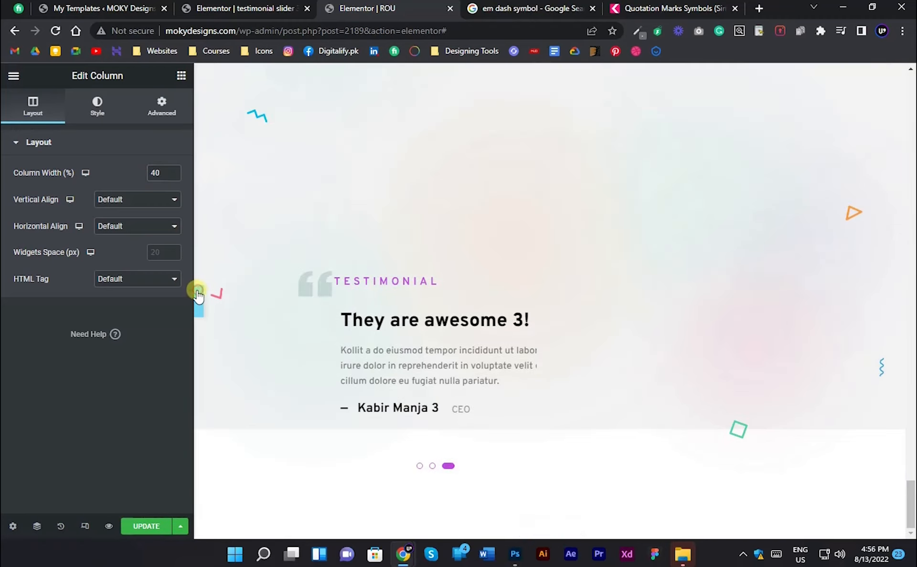
- Inspect the slider's pagination dots in the page preview with the browser's developer tools
{"action": "left_click", "coordinate": [199, 301]}
{"action": "right_click", "coordinate": [305, 458]}
{"action": "left_click", "coordinate": [360, 457]}
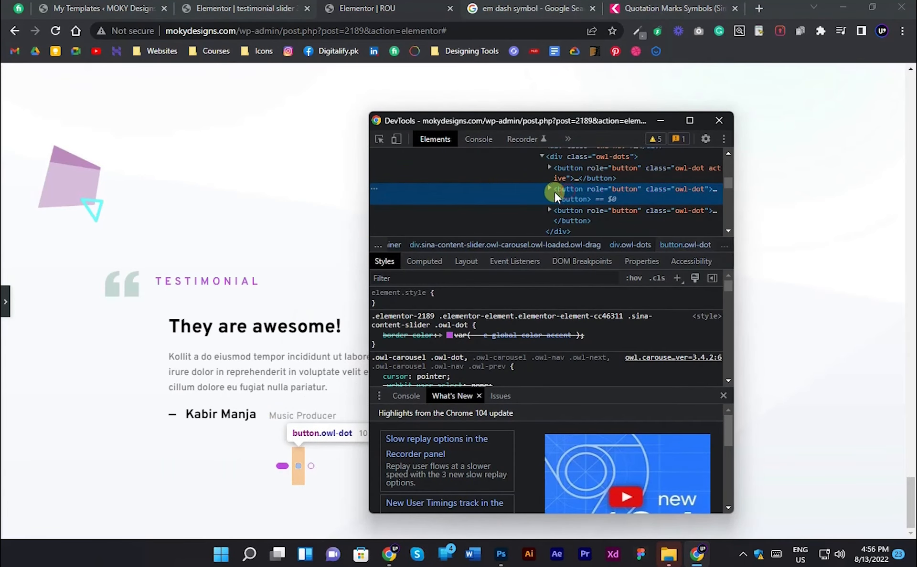
- Try position: absolute as an inline style on the slider's owl-dots container in the developer tools
{"action": "left_click", "coordinate": [580, 158]}
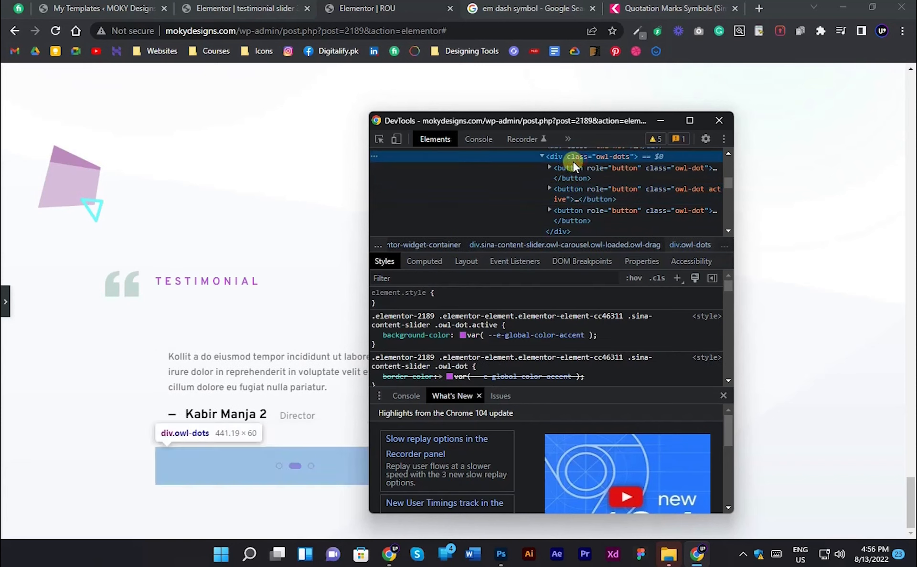
{"action": "scroll", "coordinate": [609, 191], "scroll_direction": "up", "scroll_amount": 2}
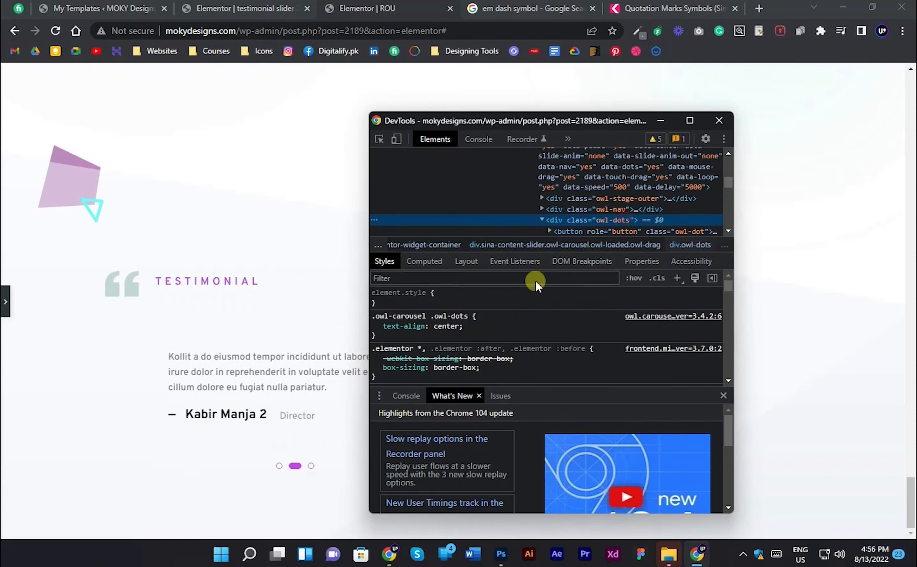
{"action": "left_click", "coordinate": [443, 294]}
{"action": "type", "text": "pos"}
{"action": "key", "text": "Tab"}
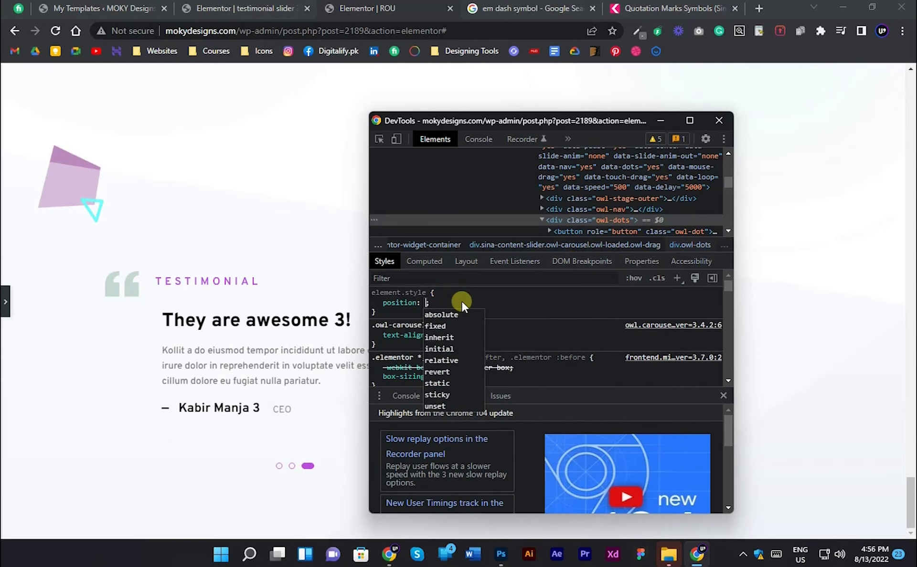
{"action": "type", "text": "a"}
{"action": "key", "text": "Return"}
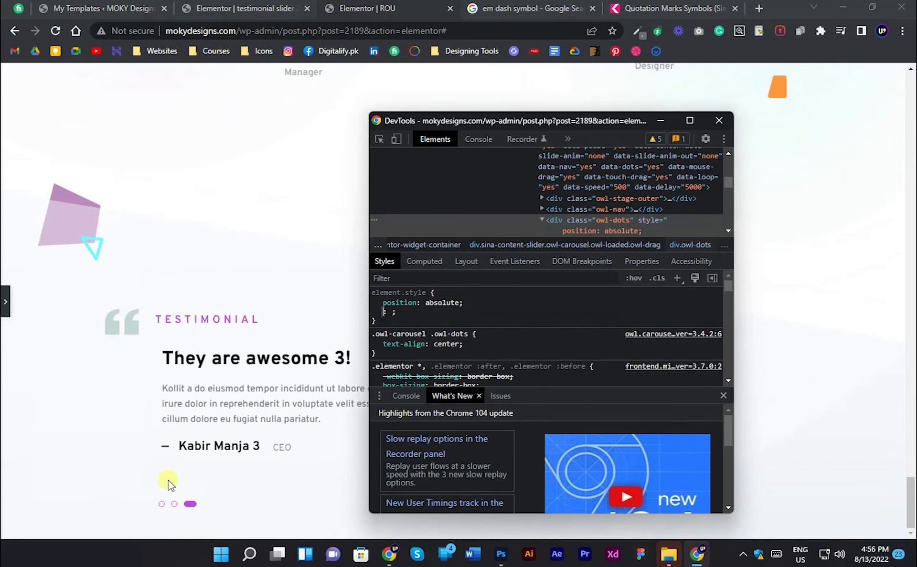
- Find the slider's outer container in the developer tools and copy its class name sina-content-slider
{"action": "left_click", "coordinate": [6, 304]}
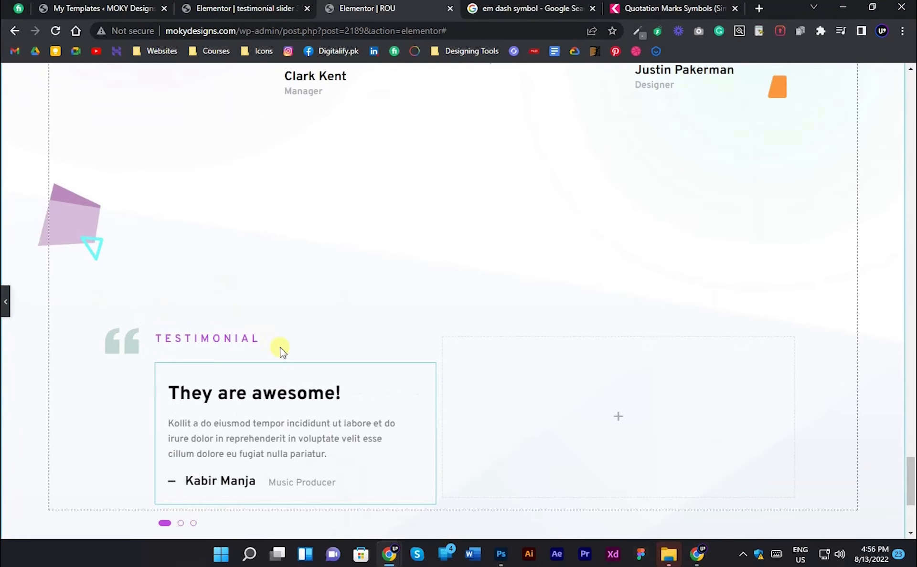
{"action": "scroll", "coordinate": [342, 289], "scroll_direction": "down", "scroll_amount": 9}
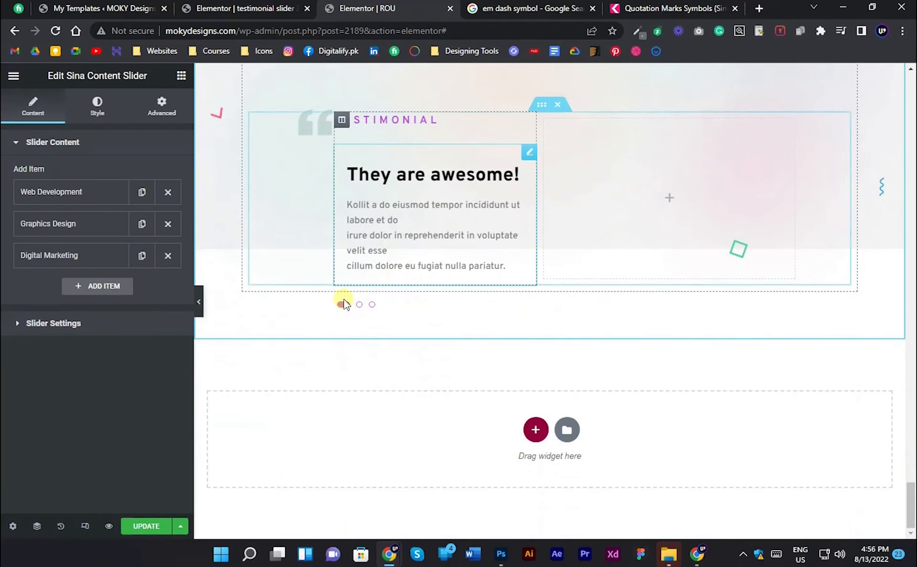
{"action": "left_click", "coordinate": [693, 556]}
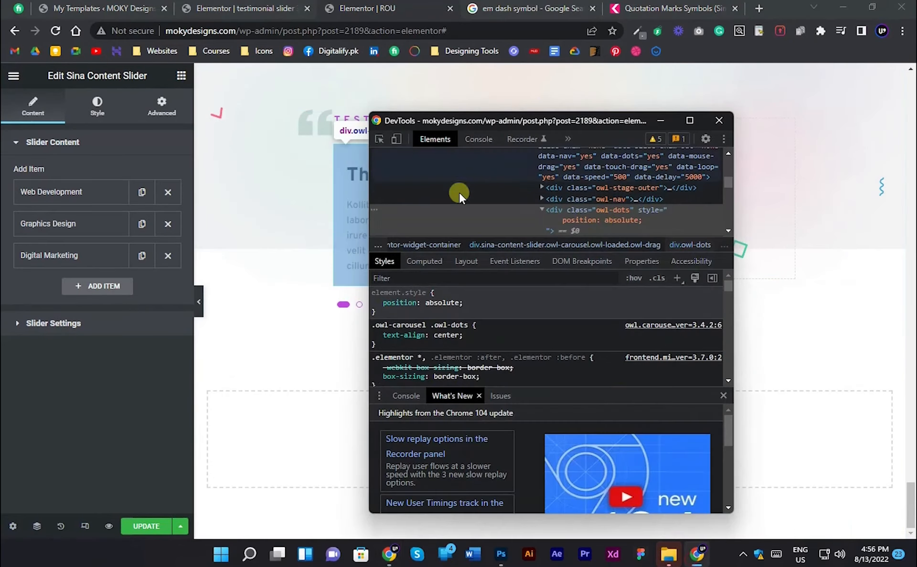
{"action": "scroll", "coordinate": [620, 198], "scroll_direction": "down", "scroll_amount": 1}
{"action": "scroll", "coordinate": [622, 197], "scroll_direction": "up", "scroll_amount": 1}
{"action": "scroll", "coordinate": [623, 198], "scroll_direction": "down", "scroll_amount": 1}
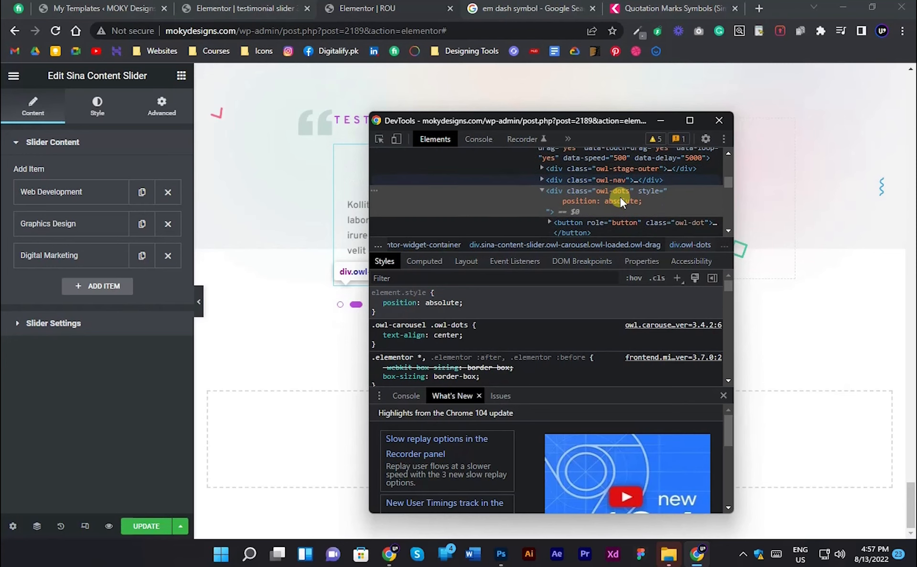
{"action": "scroll", "coordinate": [622, 197], "scroll_direction": "up", "scroll_amount": 1}
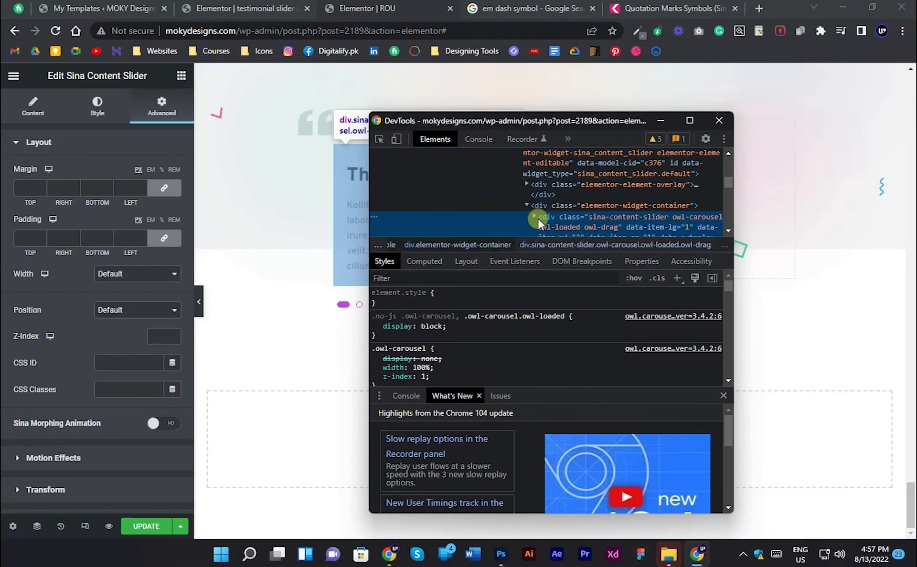
{"action": "left_click", "coordinate": [536, 217]}
{"action": "scroll", "coordinate": [601, 177], "scroll_direction": "down", "scroll_amount": 1}
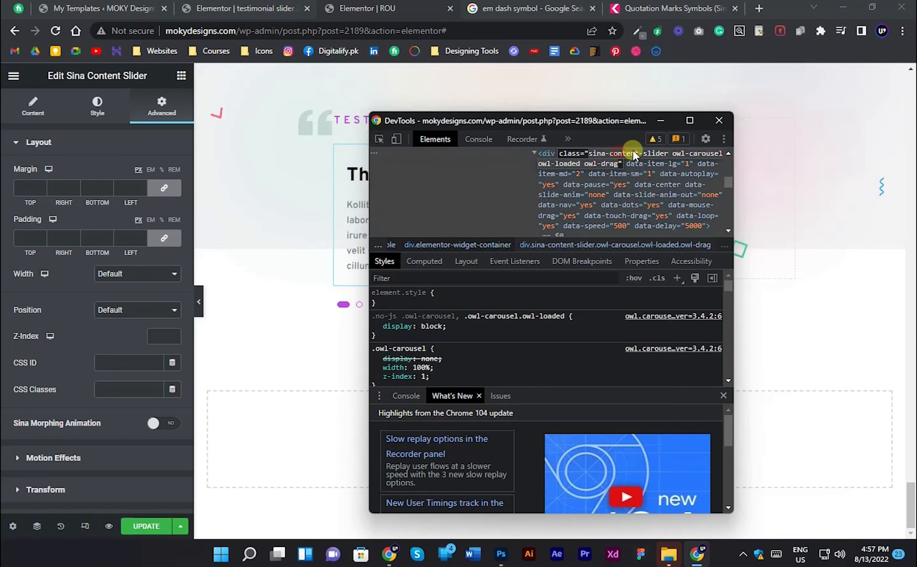
{"action": "double_click", "coordinate": [612, 153]}
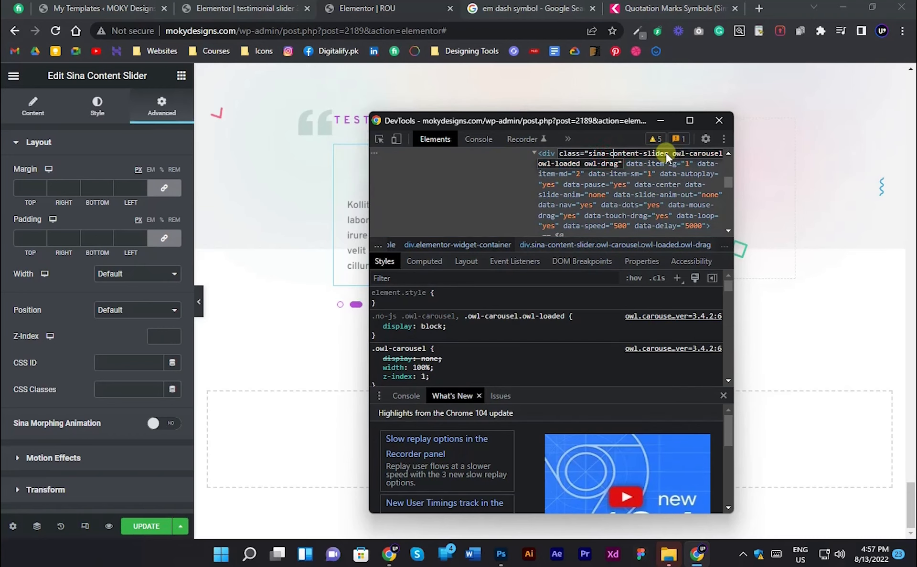
{"action": "scroll", "coordinate": [574, 187], "scroll_direction": "up", "scroll_amount": 1}
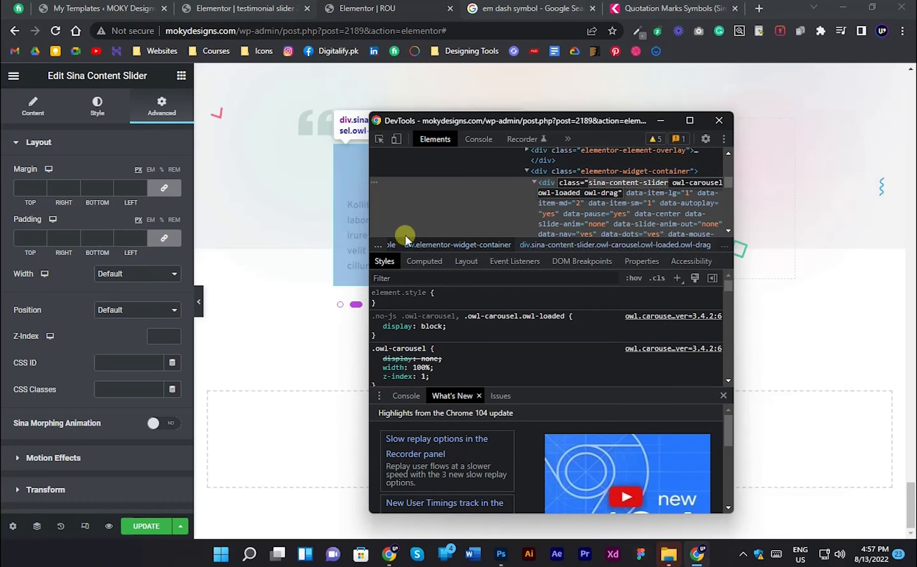
- Start the slider widget's custom CSS with the class selector .sina-content-slider
{"action": "left_click", "coordinate": [98, 309]}
{"action": "left_click", "coordinate": [87, 311]}
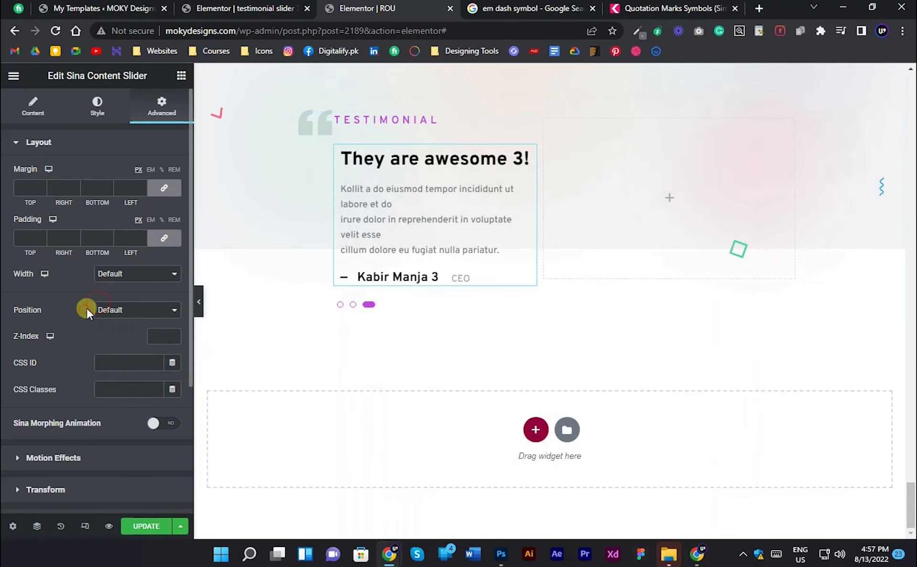
{"action": "scroll", "coordinate": [90, 312], "scroll_direction": "down", "scroll_amount": 4}
{"action": "left_click", "coordinate": [49, 500]}
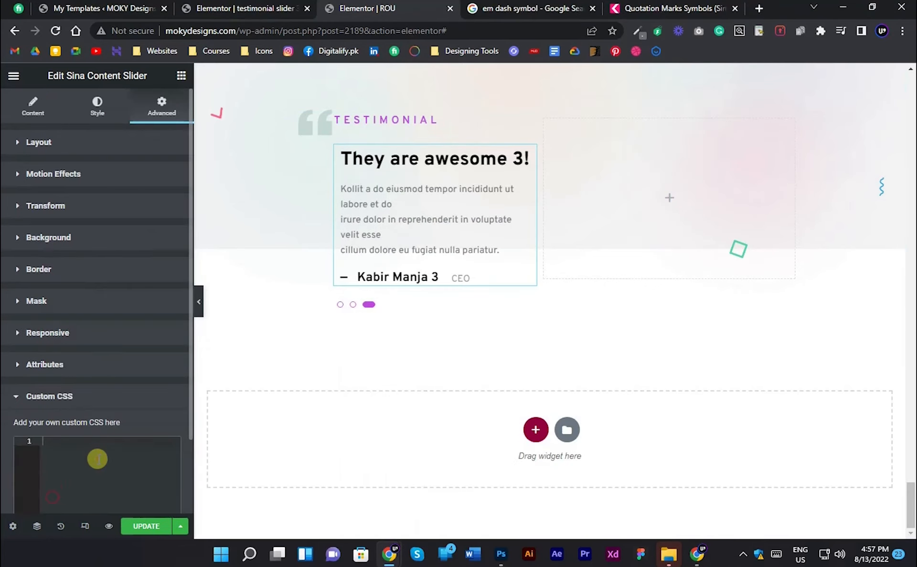
{"action": "left_click", "coordinate": [60, 461]}
{"action": "type", "text": "sina-content-slider"}
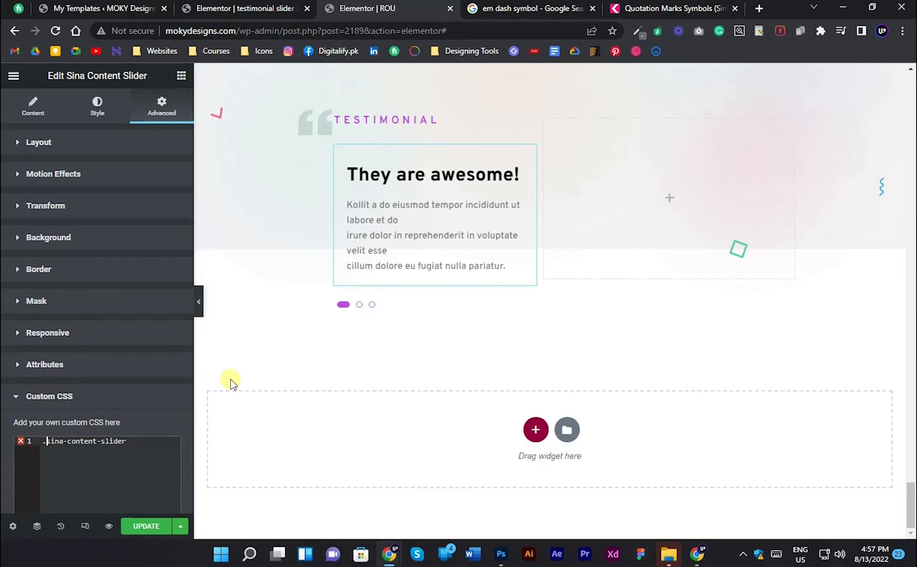
- Copy the owl-dots class name, disable the inline position: absolute in the developer tools, and append .owl-dots to the custom CSS selector
{"action": "left_click", "coordinate": [689, 555]}
{"action": "scroll", "coordinate": [620, 200], "scroll_direction": "down", "scroll_amount": 2}
{"action": "left_click", "coordinate": [617, 206]}
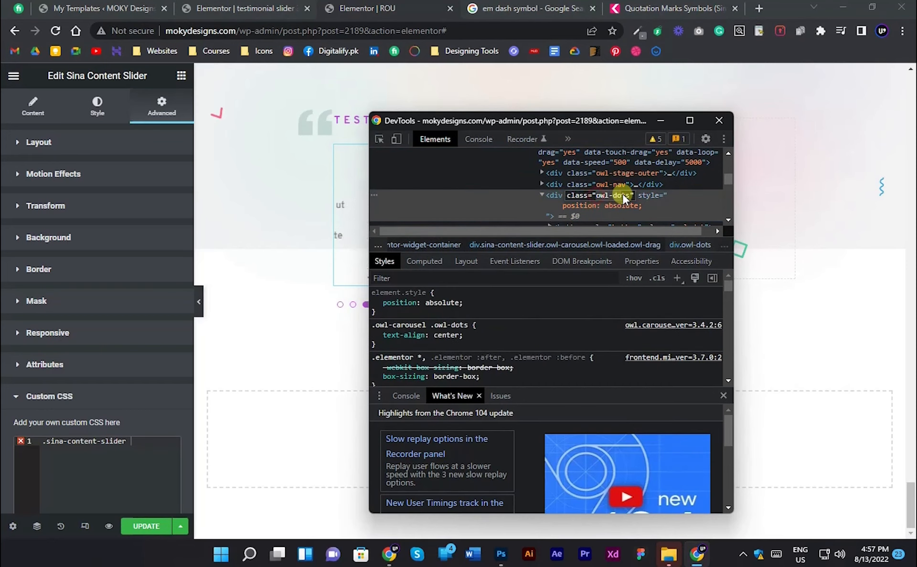
{"action": "left_click", "coordinate": [376, 303]}
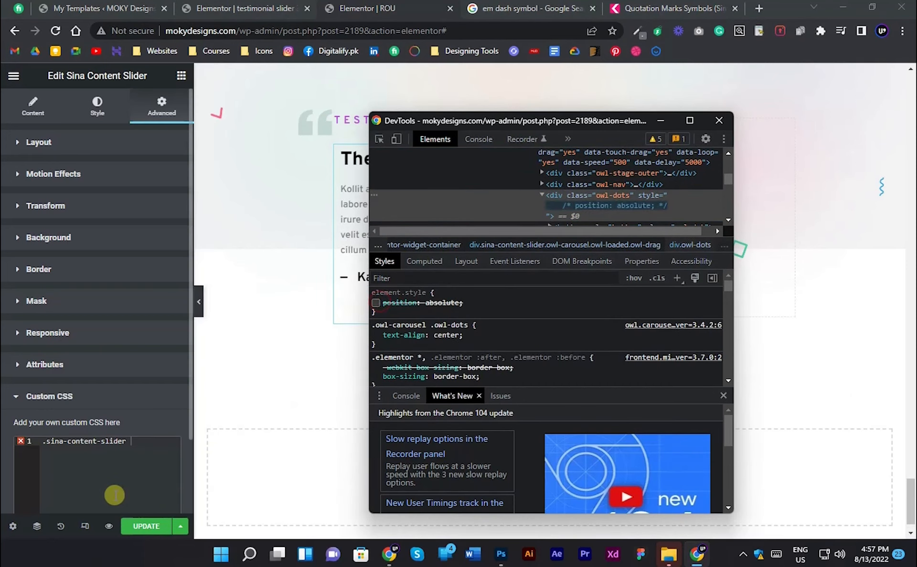
{"action": "left_click", "coordinate": [115, 495]}
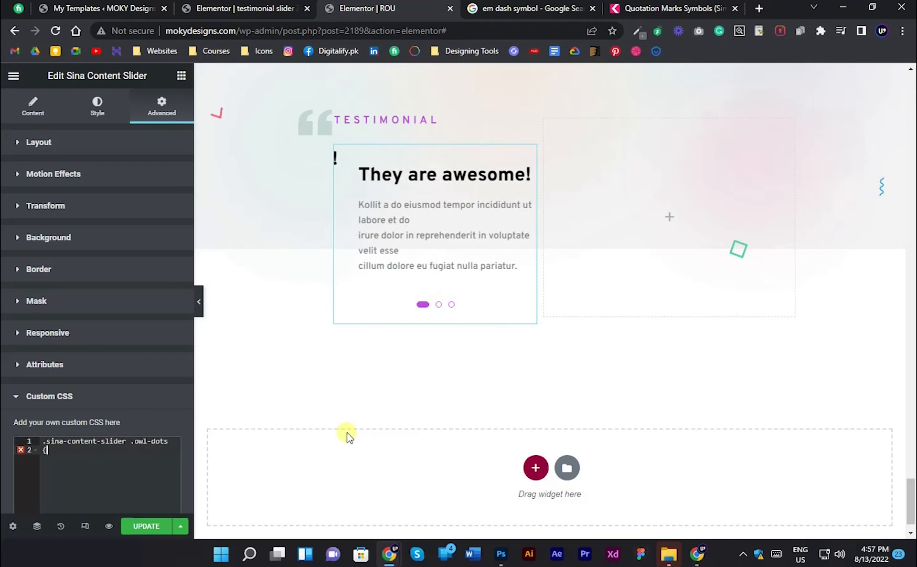
- Add a position: absolute !important declaration to the .sina-content-slider .owl-dots rule in the widget's custom CSS
{"action": "type", "text": "{"}
{"action": "key", "text": "Return"}
{"action": "type", "text": "pos"}
{"action": "key", "text": "Return"}
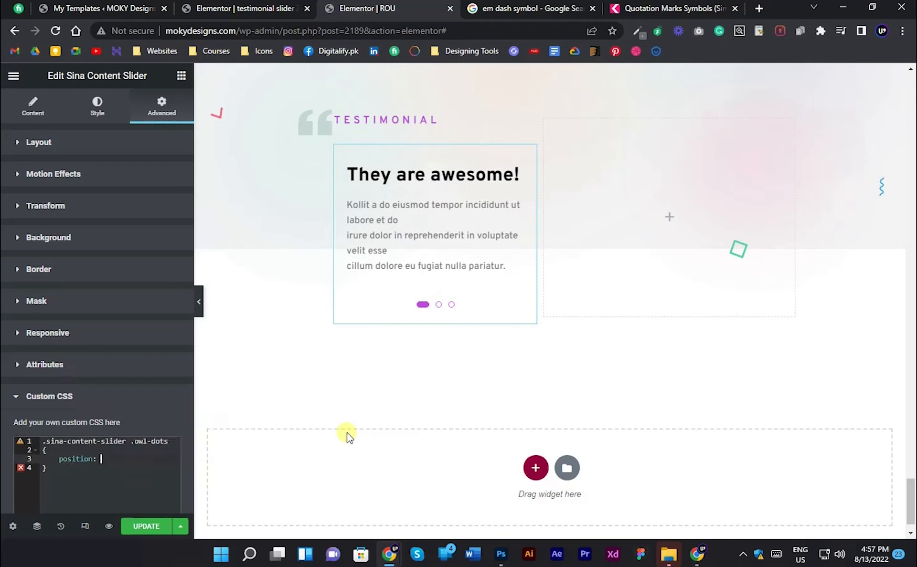
{"action": "type", "text": "a"}
{"action": "key", "text": "Return"}
{"action": "type", "text": "!impo"}
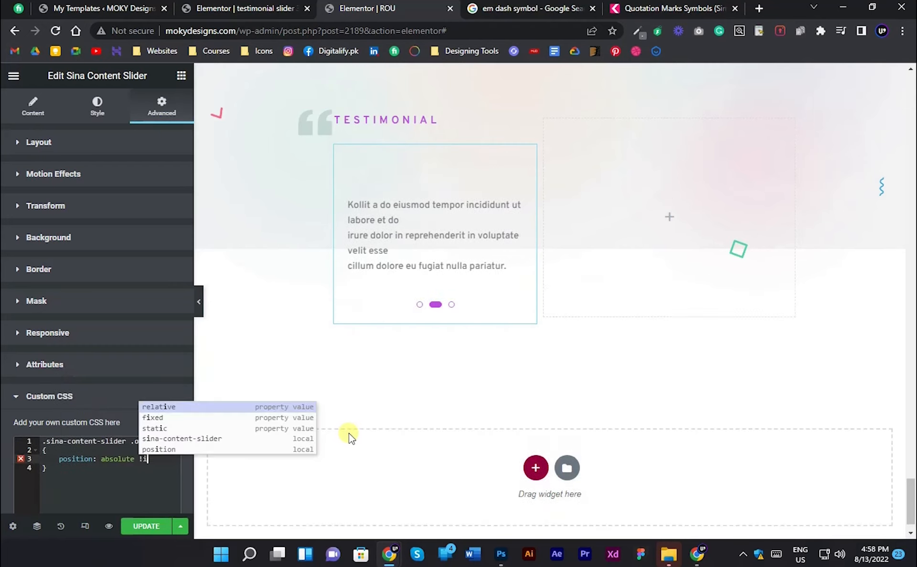
{"action": "type", "text": "rtan"}
{"action": "type", "text": "t;"}
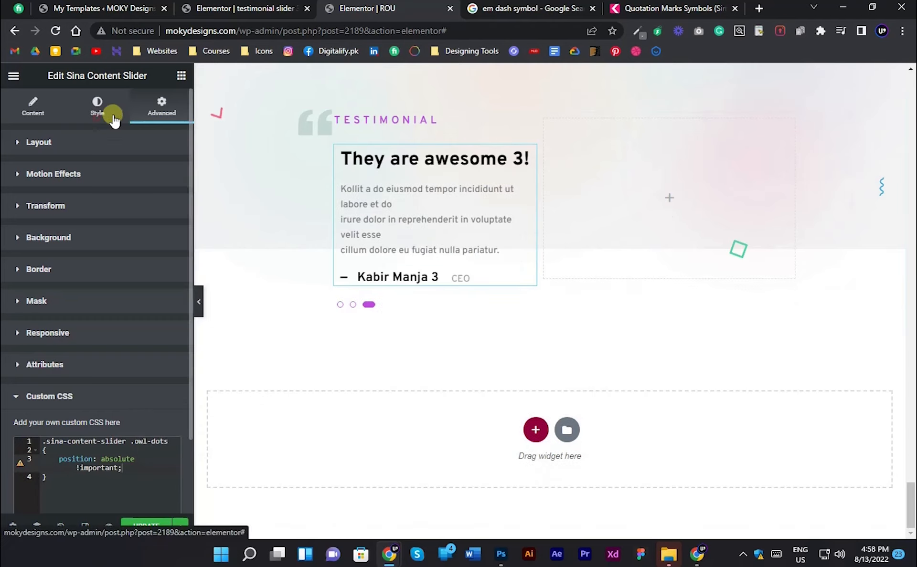
- Set the slider box's height to 250 px
{"action": "left_click", "coordinate": [113, 115]}
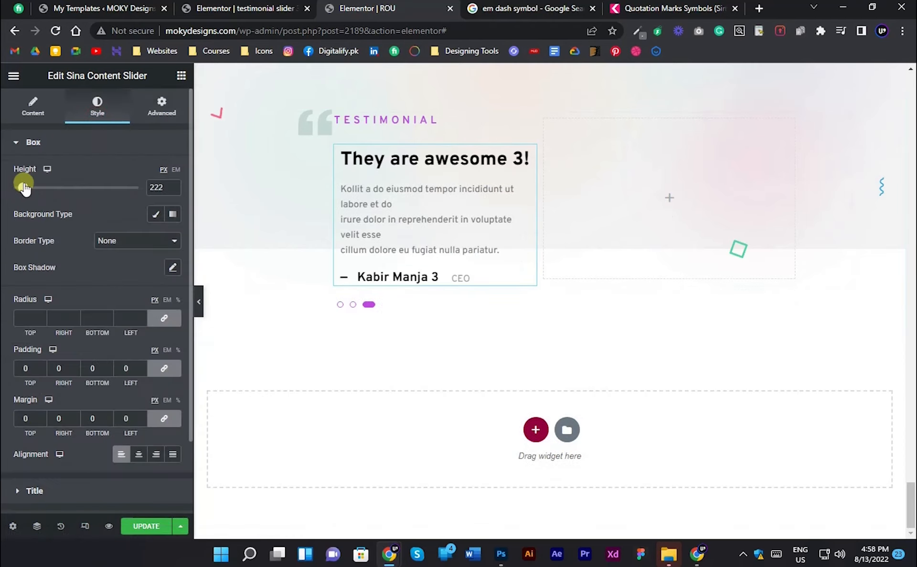
{"action": "left_click_drag", "start_coordinate": [22, 187], "coordinate": [20, 188]}
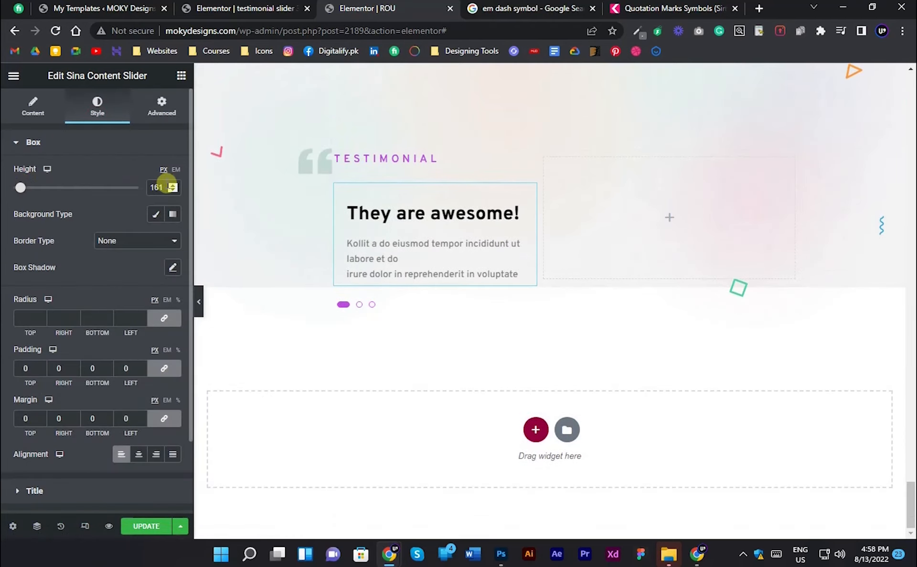
{"action": "left_click", "coordinate": [171, 183]}
{"action": "left_click", "coordinate": [174, 184]}
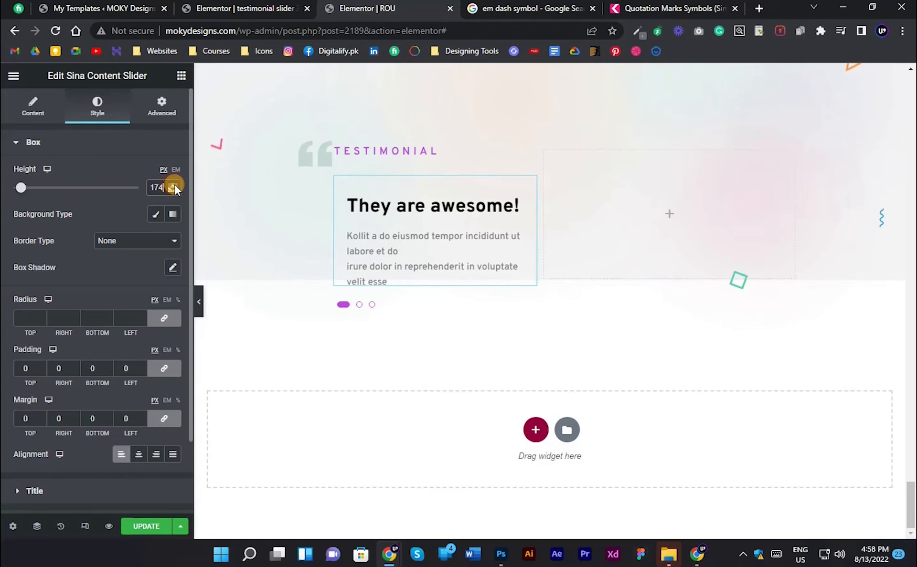
{"action": "left_click", "coordinate": [174, 184]}
{"action": "left_click", "coordinate": [175, 185]}
{"action": "left_click", "coordinate": [174, 185]}
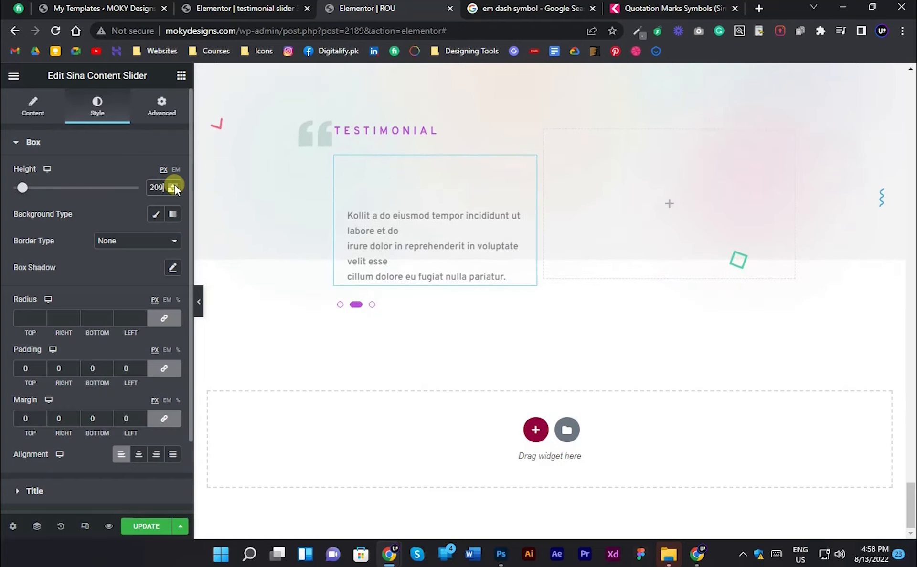
{"action": "left_click", "coordinate": [175, 185]}
{"action": "left_click", "coordinate": [175, 184]}
{"action": "left_click", "coordinate": [175, 185]}
{"action": "left_click", "coordinate": [175, 185]}
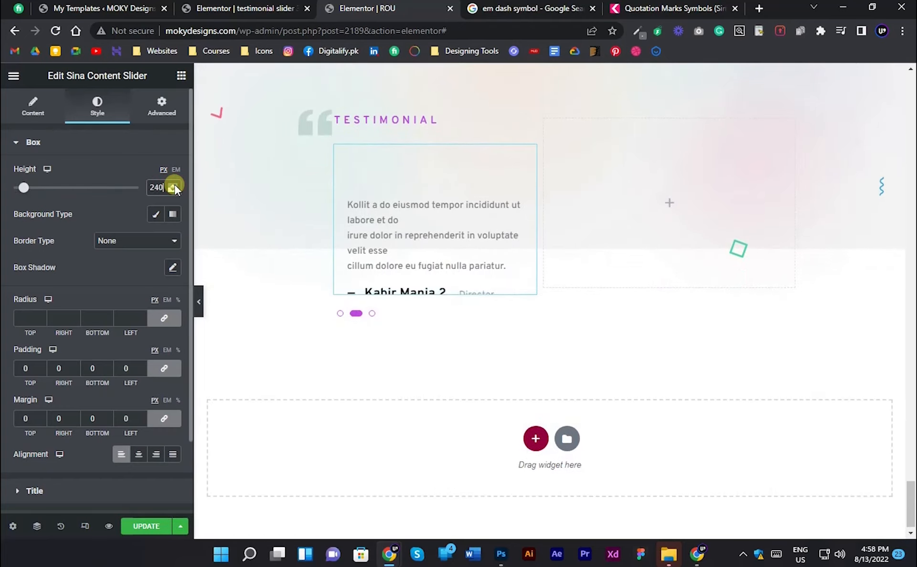
{"action": "left_click", "coordinate": [174, 185]}
- Try a bottom: 2% inline style on the owl-dots container in the developer tools
{"action": "left_click", "coordinate": [198, 301]}
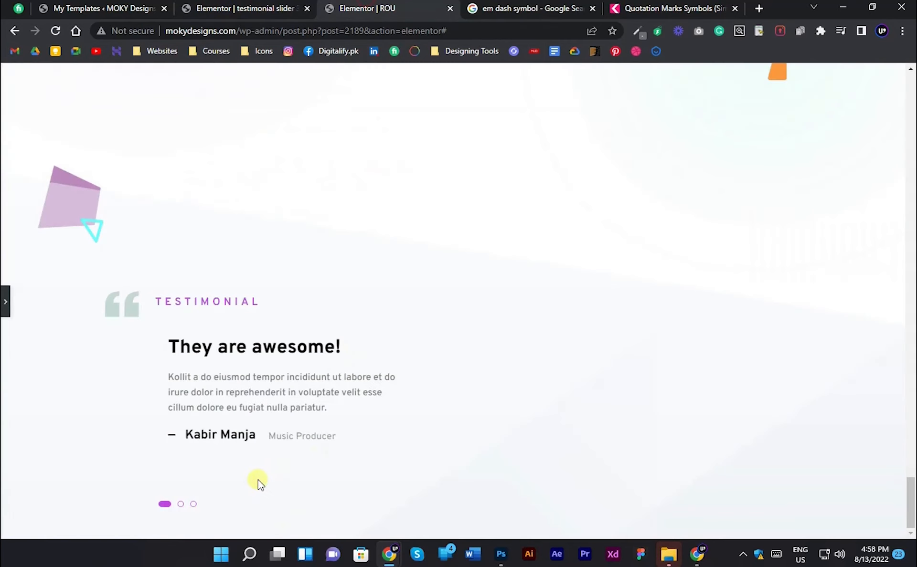
{"action": "left_click", "coordinate": [694, 554]}
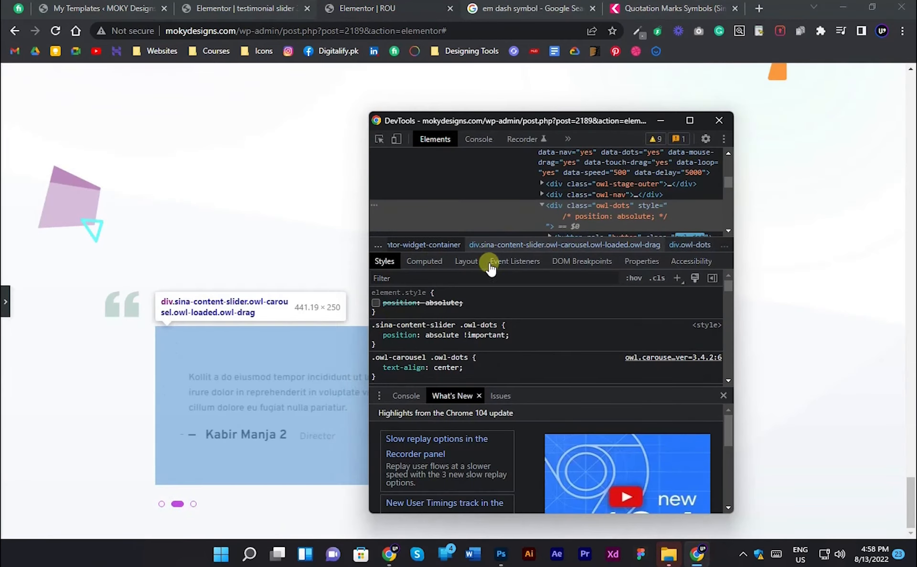
{"action": "left_click", "coordinate": [490, 300]}
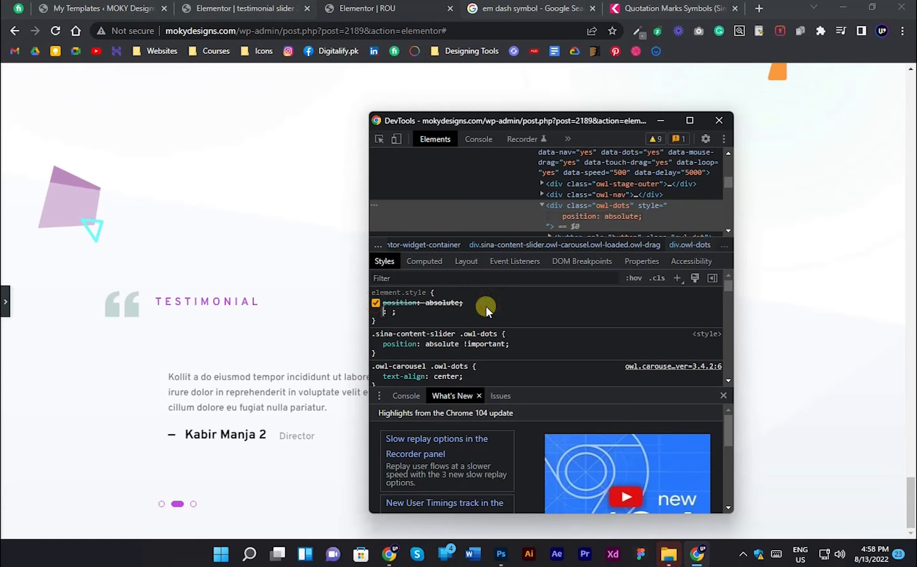
{"action": "type", "text": "bottom"}
{"action": "key", "text": "Tab"}
{"action": "type", "text": "2%"}
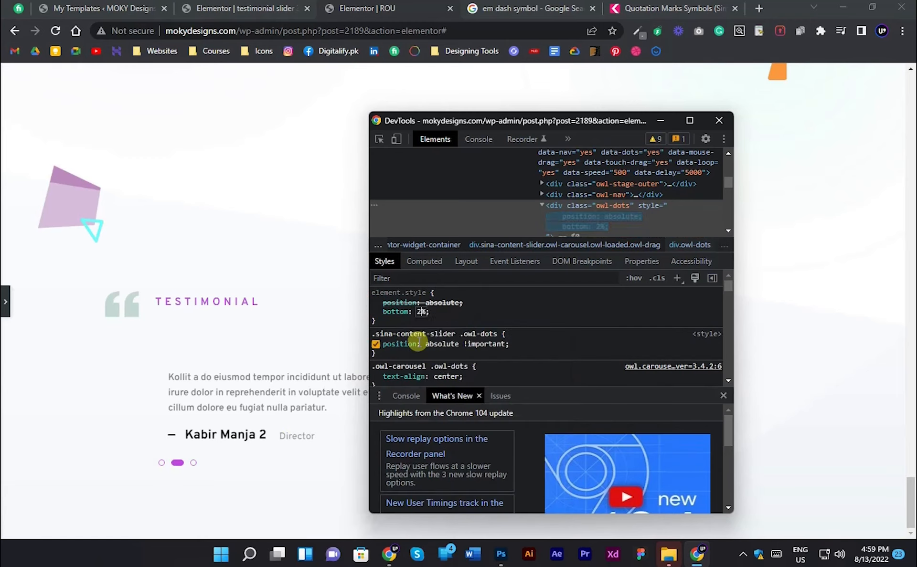
{"action": "left_click", "coordinate": [376, 312]}
- Add bottom: 2% !important to the .owl-dots rule in the slider's custom CSS
{"action": "left_click", "coordinate": [4, 303]}
{"action": "scroll", "coordinate": [483, 288], "scroll_direction": "down", "scroll_amount": 4}
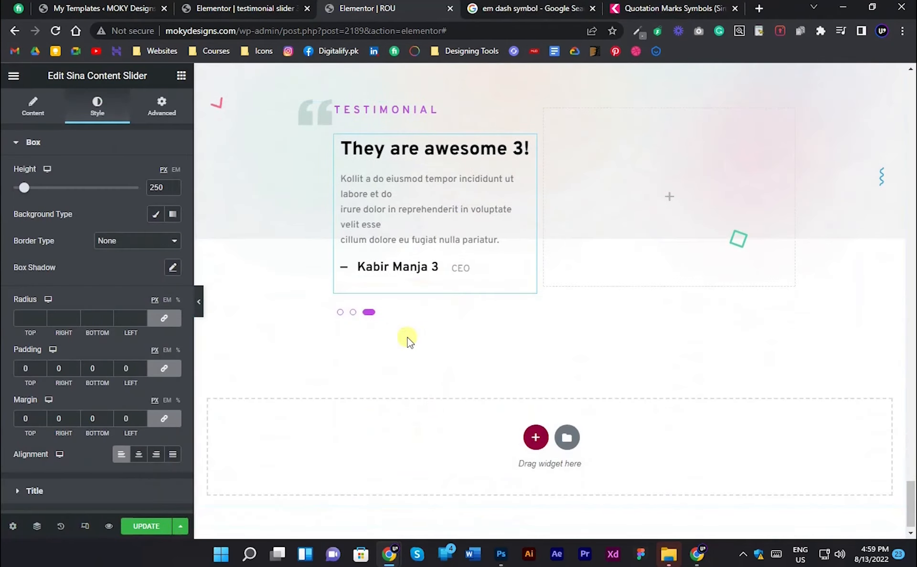
{"action": "left_click", "coordinate": [161, 106]}
{"action": "scroll", "coordinate": [61, 405], "scroll_direction": "down", "scroll_amount": 5}
{"action": "left_click", "coordinate": [65, 497]}
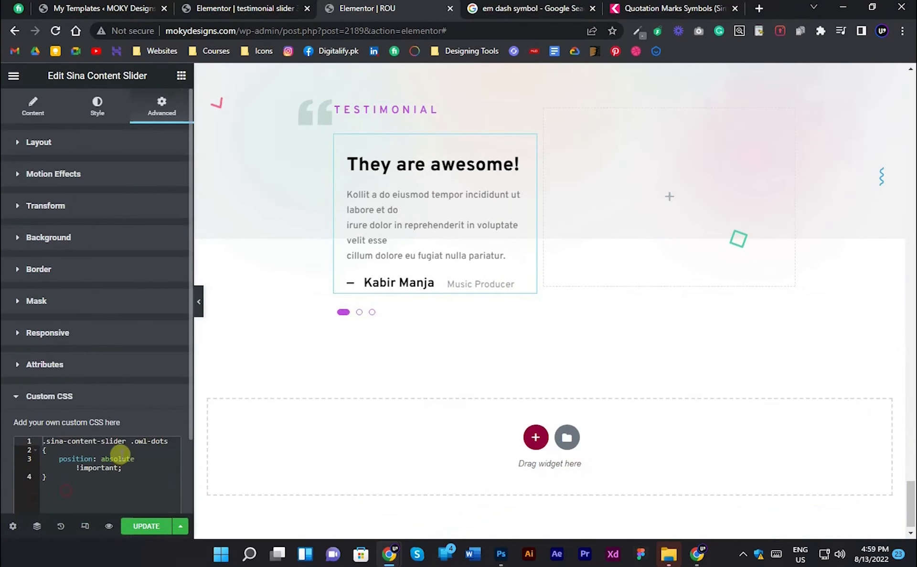
{"action": "key", "text": "Return"}
{"action": "type", "text": "bottom: "}
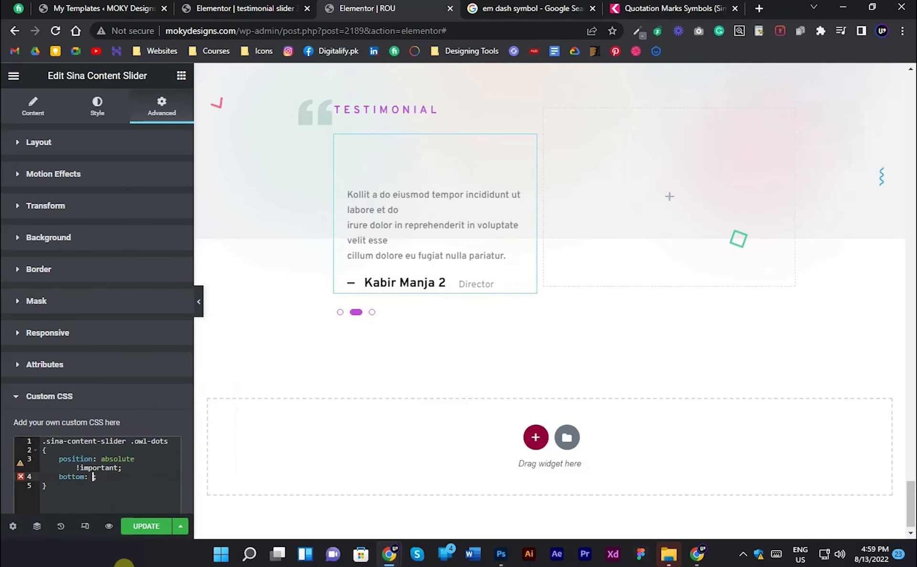
{"action": "type", "text": "2% !important"}
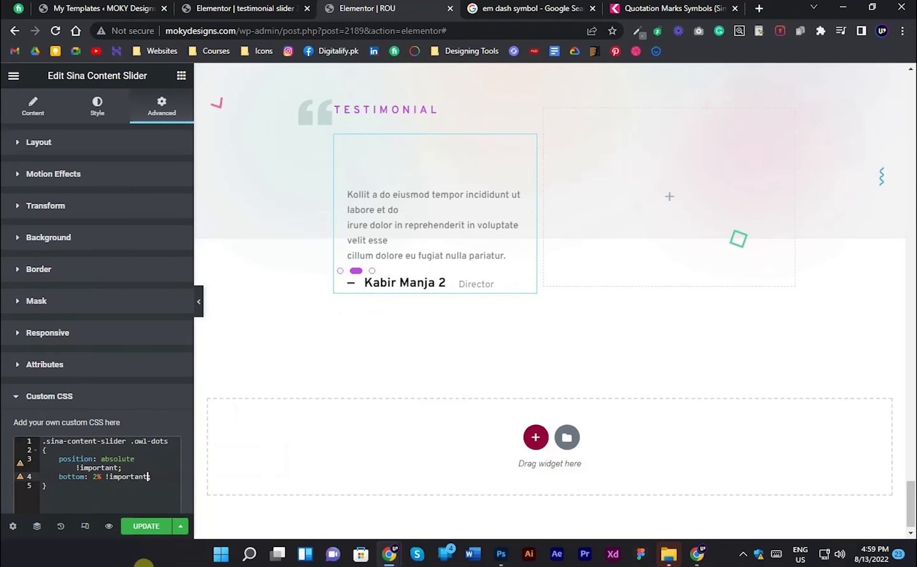
{"action": "type", "text": ";"}
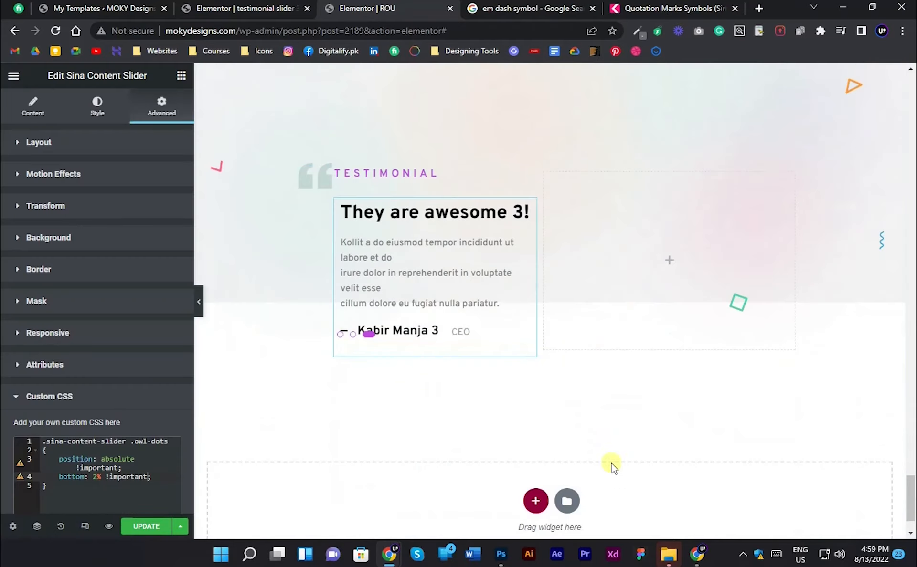
- Switch to Photoshop and examine the image placed beside the testimonial text in the ROU design
{"action": "left_click", "coordinate": [501, 555]}
{"action": "scroll", "coordinate": [513, 309], "scroll_direction": "down", "scroll_amount": 3}
{"action": "left_click_drag", "start_coordinate": [510, 310], "coordinate": [124, 356]}
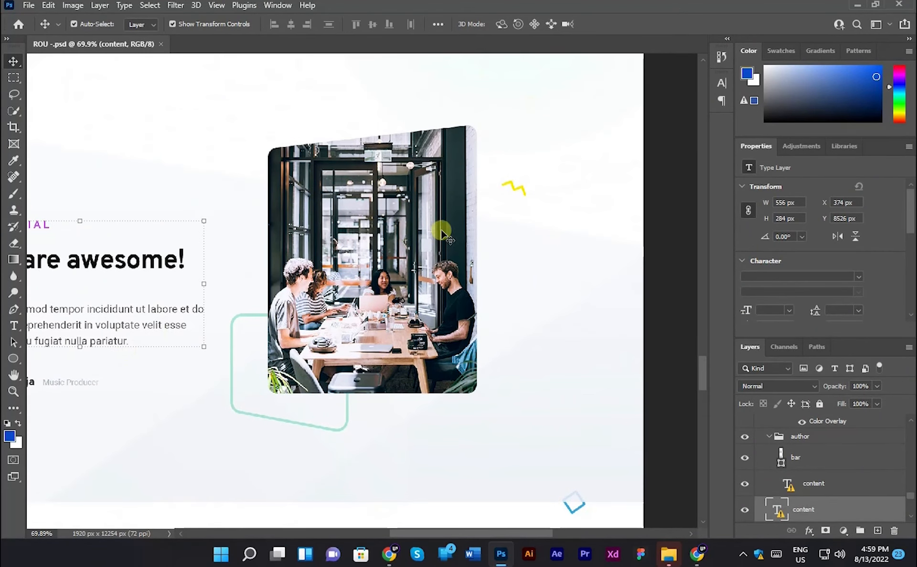
- Switch back to Elementor in the browser and add an Image widget in the column beside the testimonial slider
{"action": "key", "text": "alt+Tab"}
{"action": "left_click", "coordinate": [181, 77]}
{"action": "left_click_drag", "start_coordinate": [75, 289], "coordinate": [624, 262]}
- Upload img10.png from the assets folder and insert it into the Image widget
{"action": "left_click", "coordinate": [59, 213]}
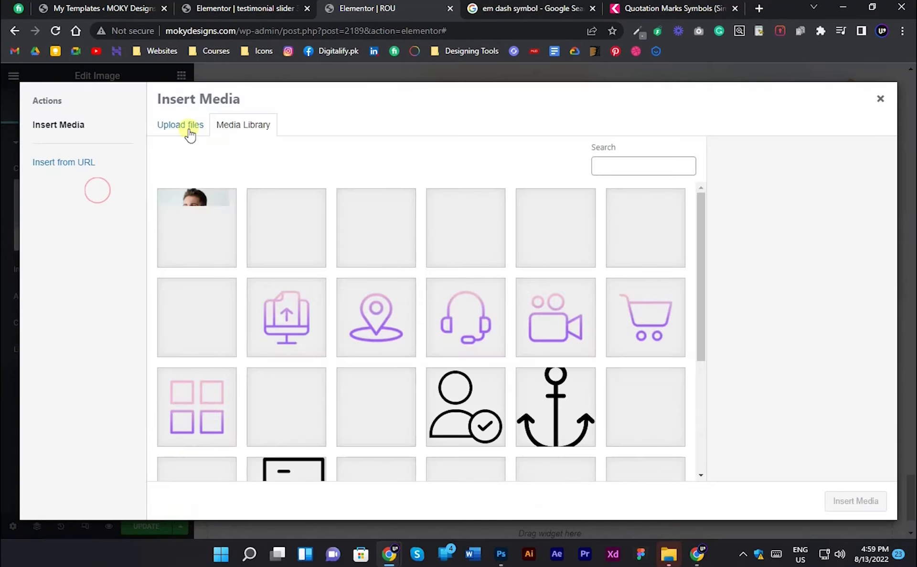
{"action": "left_click", "coordinate": [187, 127]}
{"action": "left_click", "coordinate": [507, 299]}
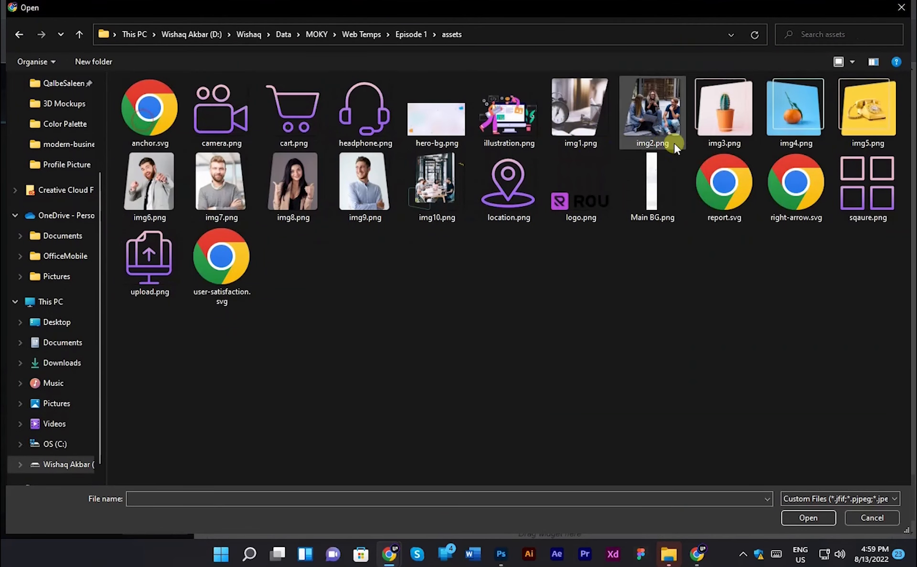
{"action": "left_click", "coordinate": [439, 176]}
{"action": "double_click", "coordinate": [439, 178]}
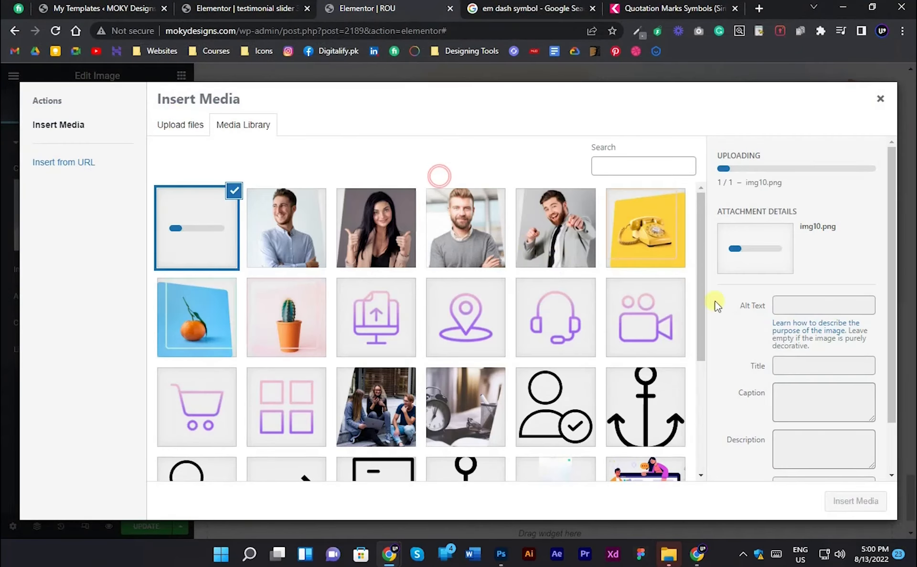
{"action": "left_click", "coordinate": [859, 501]}
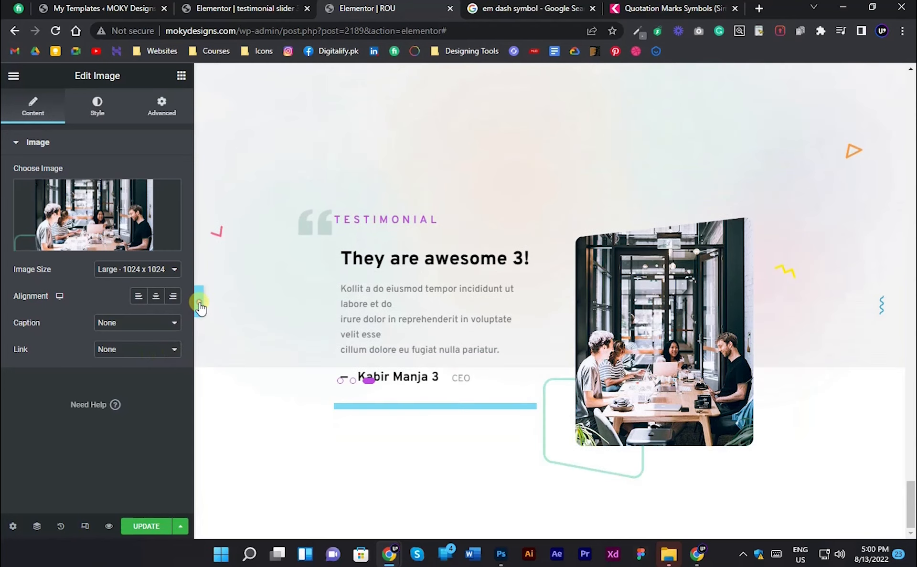
- Compare the image with the Photoshop design, and set its width and max width to 82%
{"action": "left_click", "coordinate": [199, 302]}
{"action": "scroll", "coordinate": [558, 320], "scroll_direction": "up", "scroll_amount": 1}
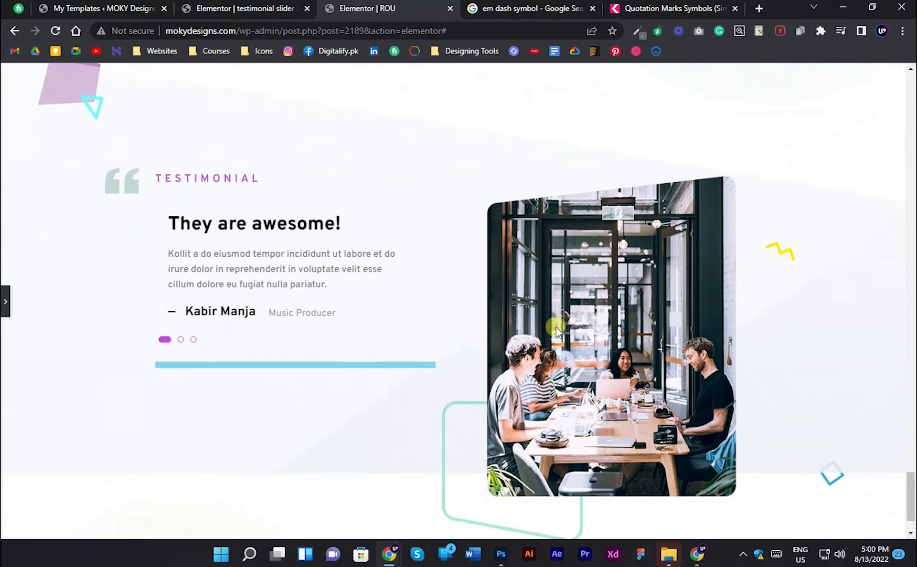
{"action": "left_click", "coordinate": [501, 555]}
{"action": "left_click_drag", "start_coordinate": [293, 347], "coordinate": [472, 344]}
{"action": "scroll", "coordinate": [470, 344], "scroll_direction": "down", "scroll_amount": 1}
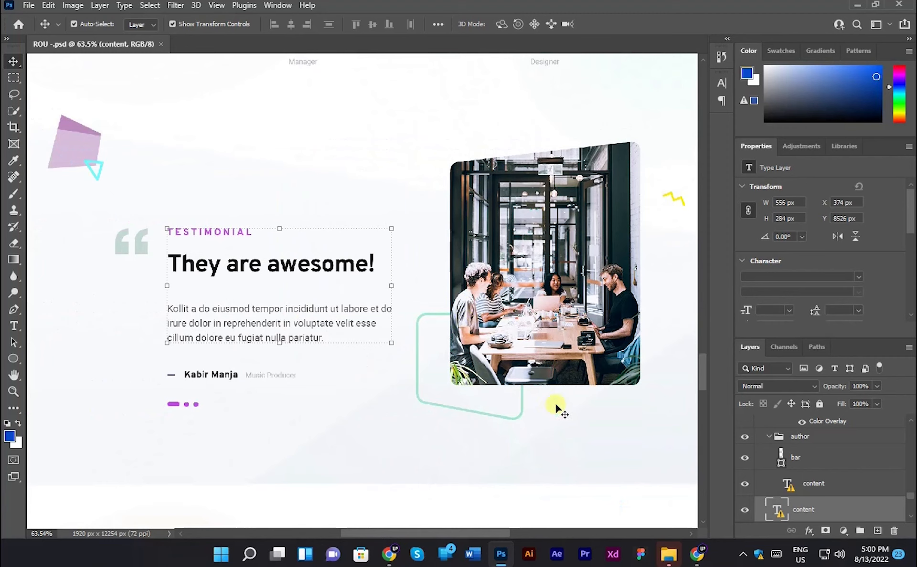
{"action": "left_click", "coordinate": [384, 556]}
{"action": "left_click", "coordinate": [634, 367]}
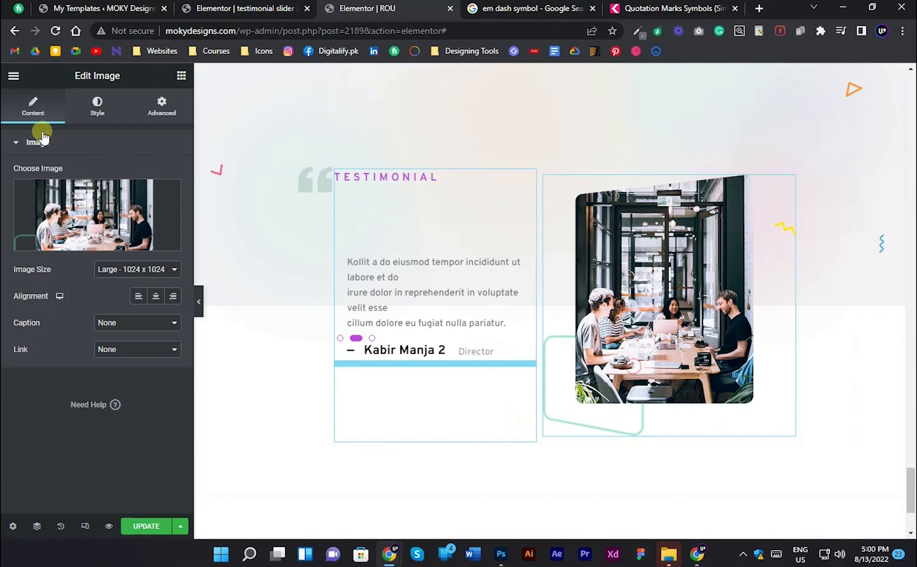
{"action": "left_click", "coordinate": [85, 118]}
{"action": "left_click_drag", "start_coordinate": [15, 187], "coordinate": [119, 188]}
{"action": "left_click_drag", "start_coordinate": [19, 226], "coordinate": [119, 223]}
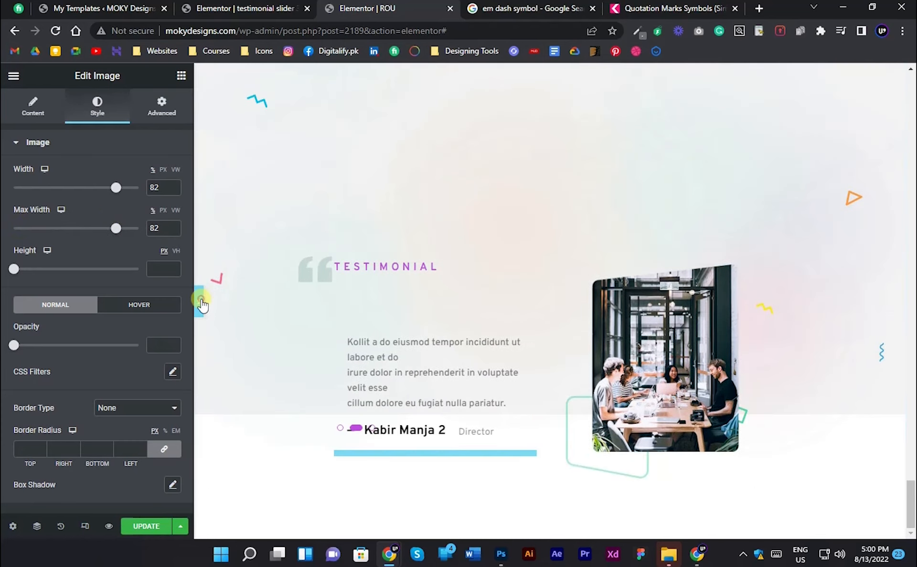
- Preview the section, change the image's max width unit to pixels and set the max width to 412 px
{"action": "left_click", "coordinate": [198, 301]}
{"action": "left_click", "coordinate": [5, 298]}
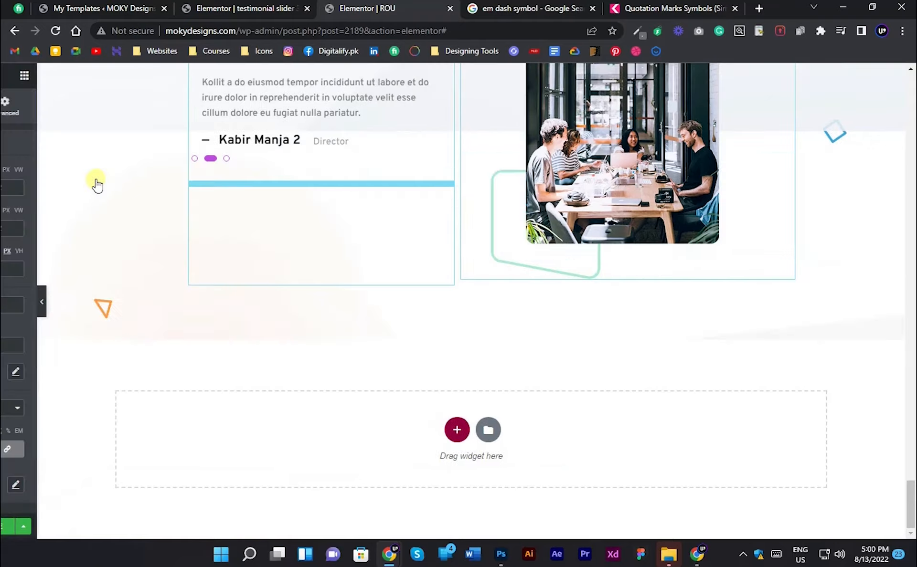
{"action": "left_click_drag", "start_coordinate": [8, 230], "coordinate": [67, 228]}
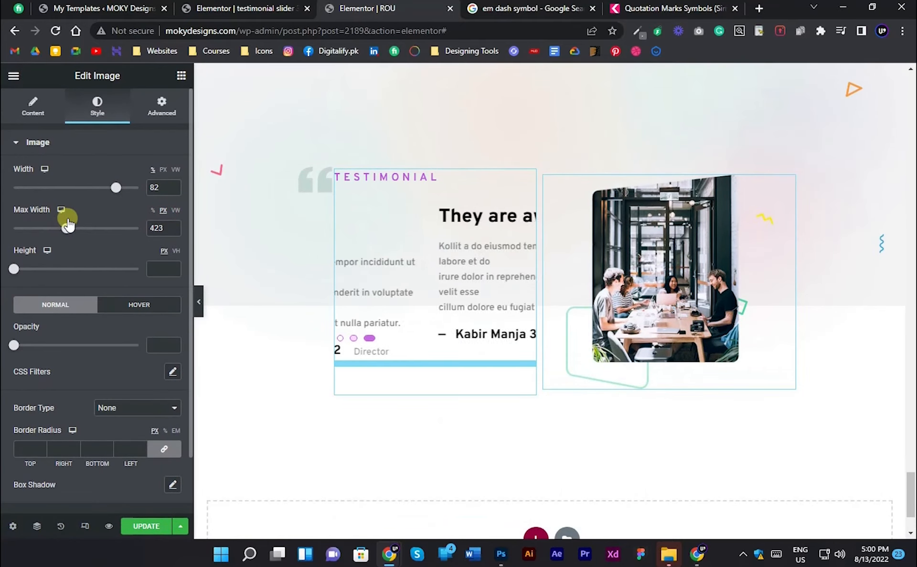
{"action": "left_click", "coordinate": [200, 297]}
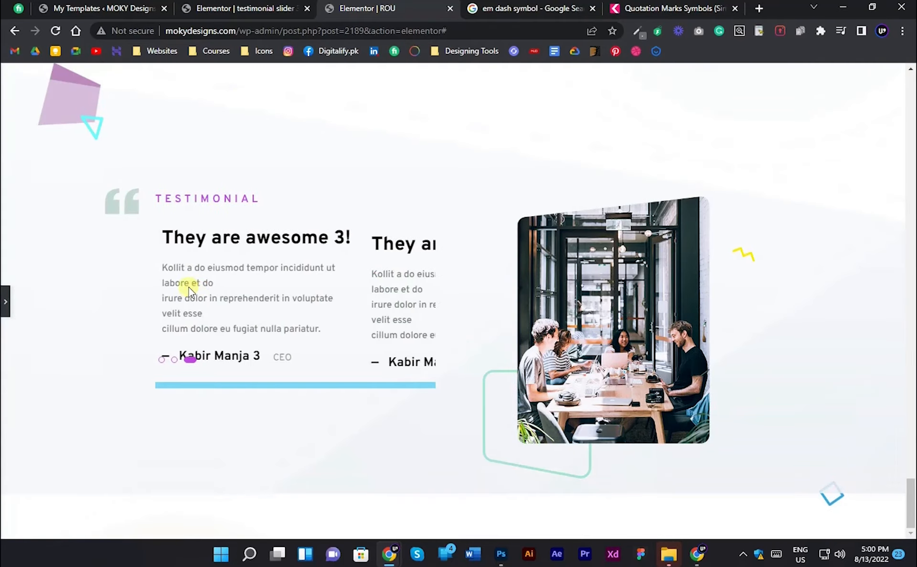
{"action": "left_click", "coordinate": [5, 296]}
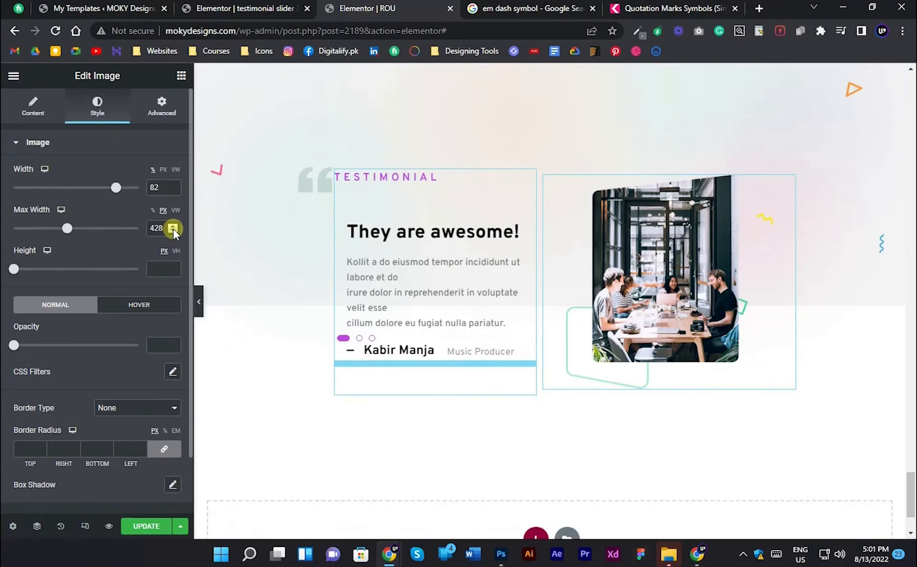
{"action": "left_click", "coordinate": [173, 230]}
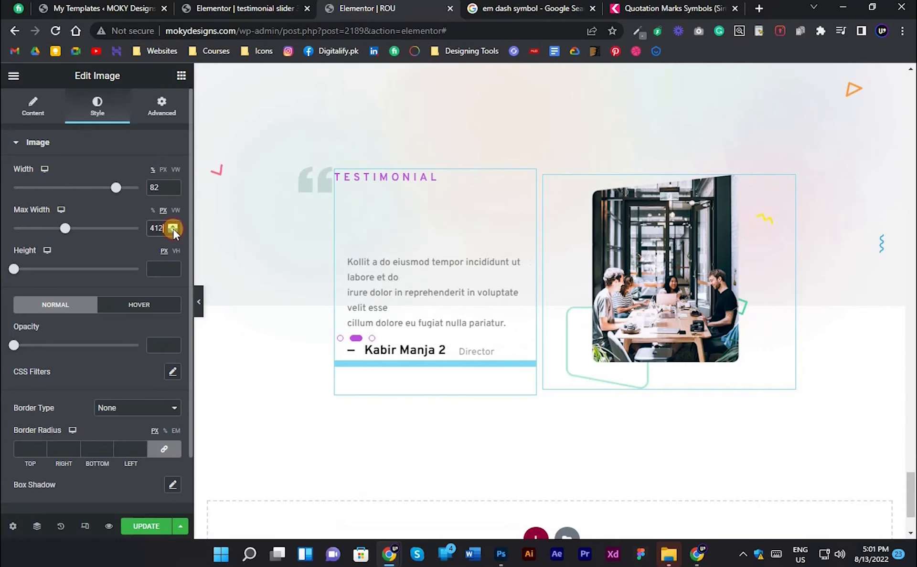
- Try image max widths of 273 px and 385 px, comparing the preview with the Photoshop design
{"action": "left_click_drag", "start_coordinate": [62, 229], "coordinate": [41, 228]}
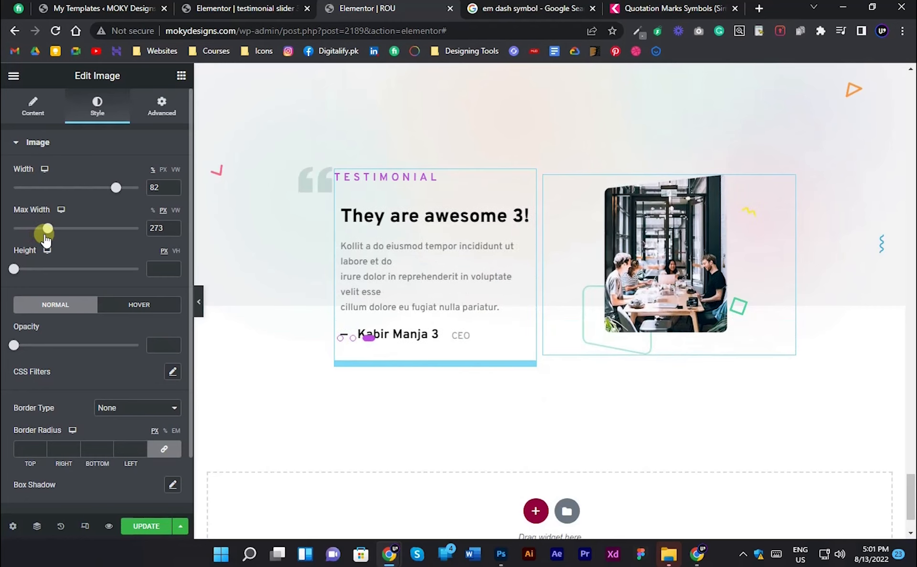
{"action": "left_click", "coordinate": [199, 296]}
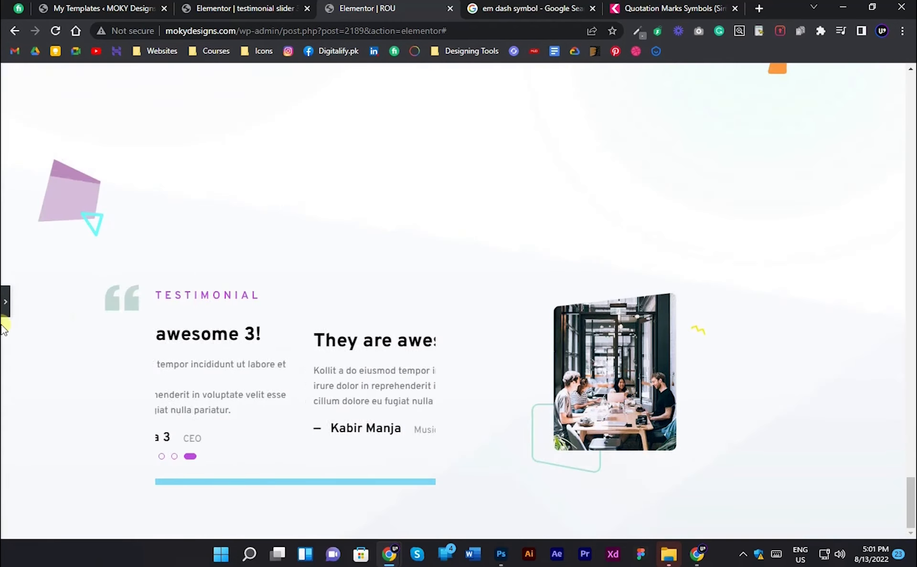
{"action": "left_click", "coordinate": [4, 310]}
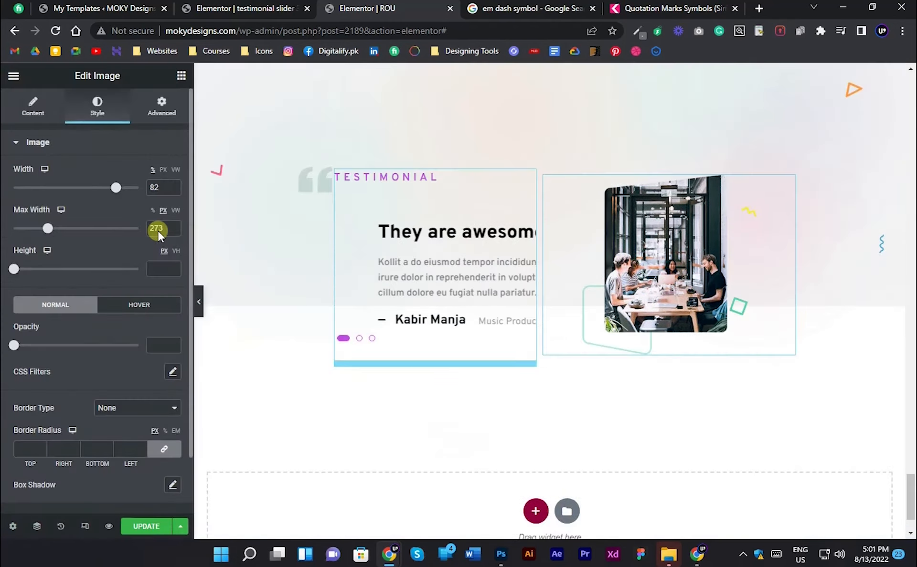
{"action": "left_click_drag", "start_coordinate": [159, 231], "coordinate": [57, 231]}
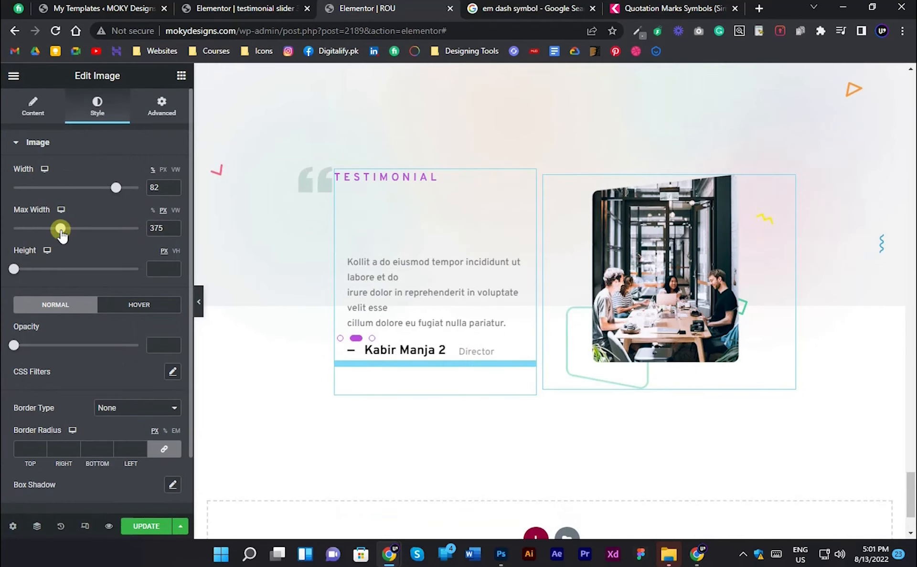
{"action": "left_click", "coordinate": [198, 302]}
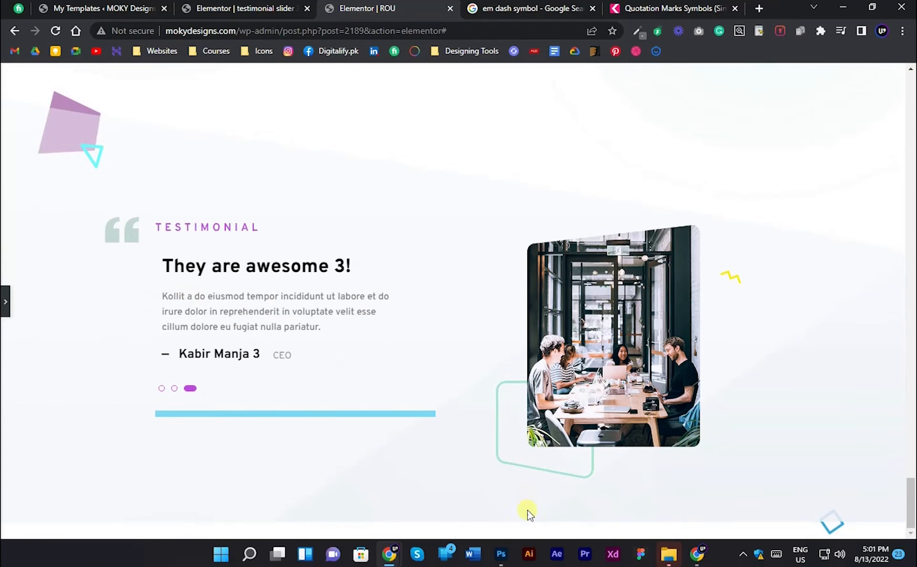
{"action": "left_click", "coordinate": [501, 559]}
{"action": "left_click", "coordinate": [503, 564]}
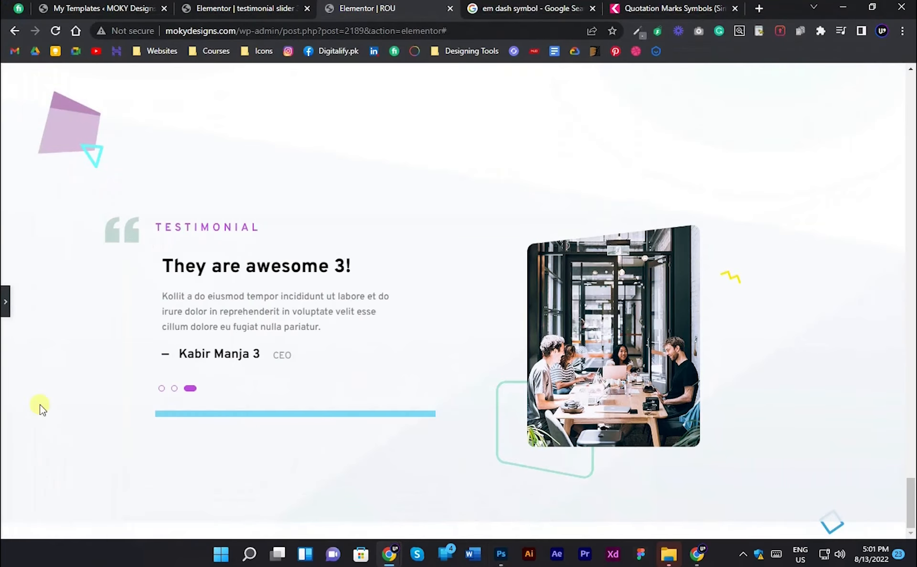
- Set the image's max width to 300 px and compare its size with the Photoshop design
{"action": "left_click", "coordinate": [3, 313]}
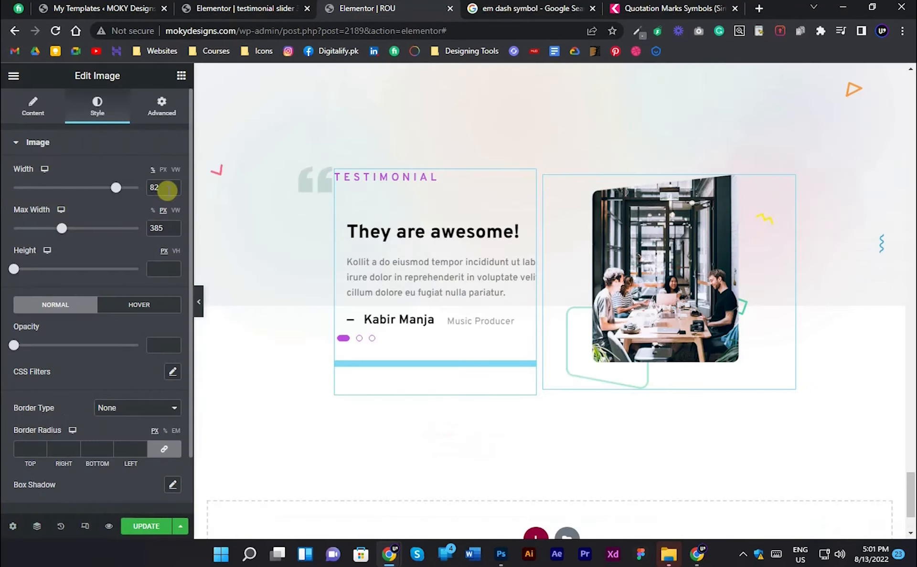
{"action": "double_click", "coordinate": [164, 225]}
{"action": "type", "text": "300"}
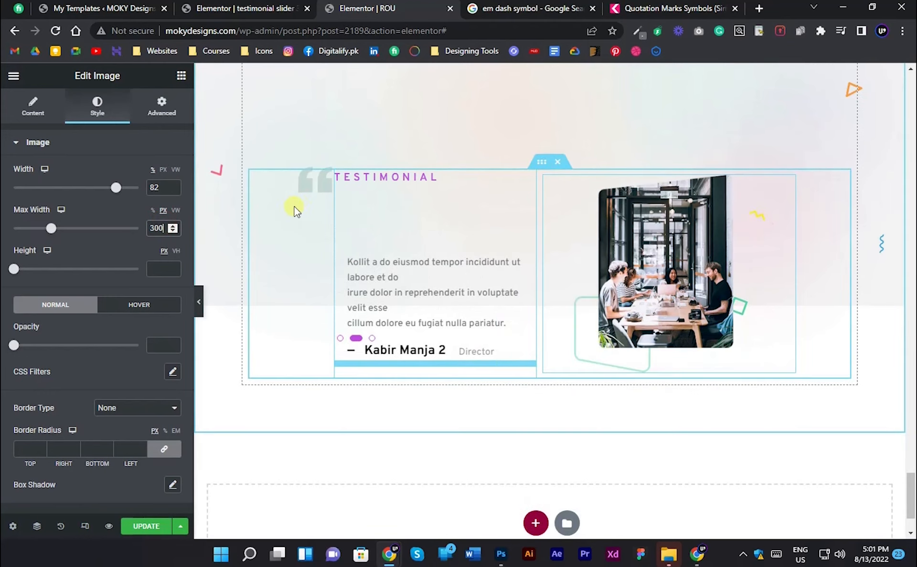
{"action": "left_click", "coordinate": [201, 298]}
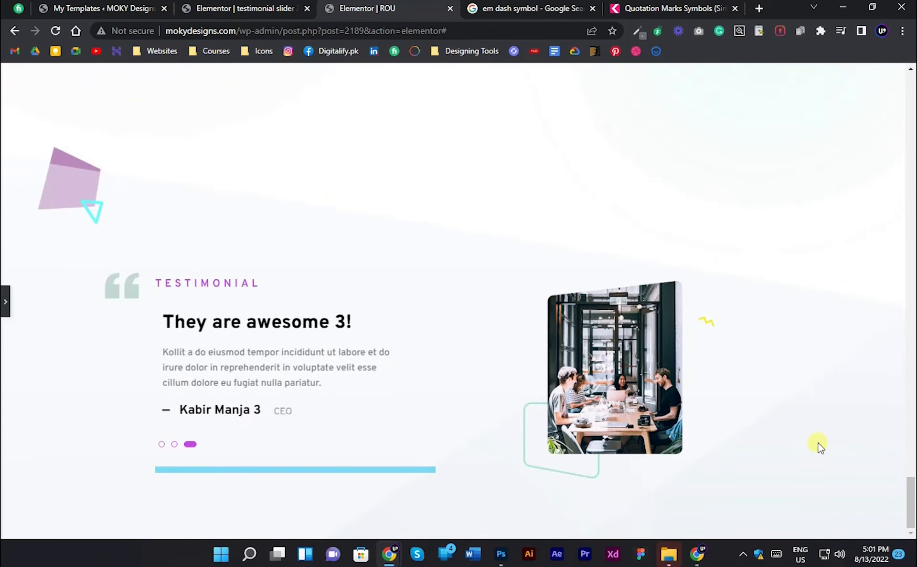
{"action": "left_click", "coordinate": [500, 554]}
{"action": "scroll", "coordinate": [439, 439], "scroll_direction": "down", "scroll_amount": 2}
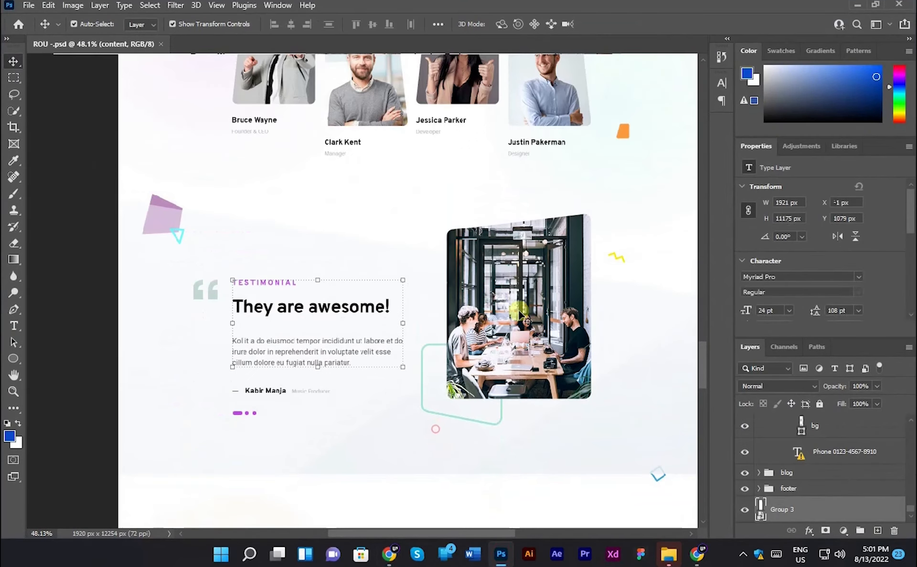
{"action": "left_click", "coordinate": [524, 313]}
{"action": "key", "text": "alt+Tab"}
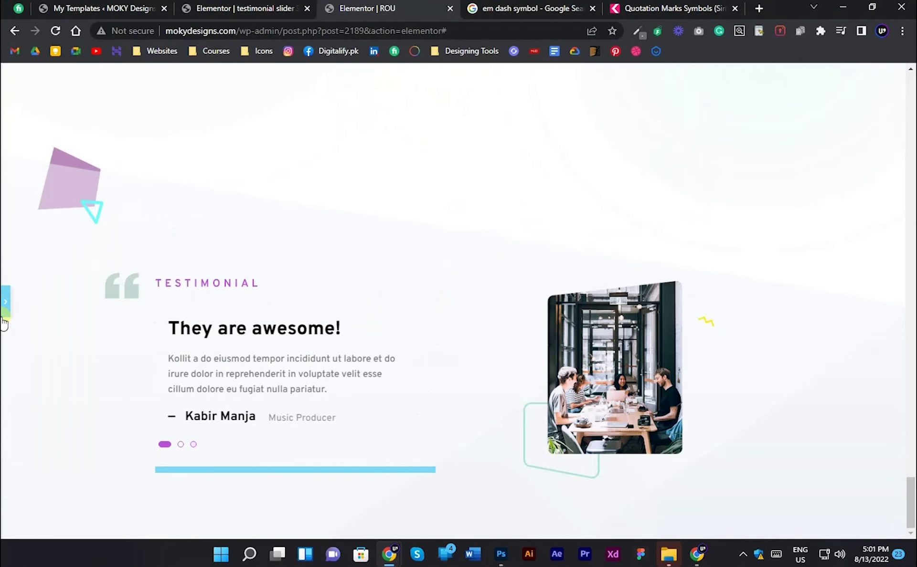
- Unlink the image widget's margin values and set its bottom margin to -20 px
{"action": "left_click", "coordinate": [4, 315]}
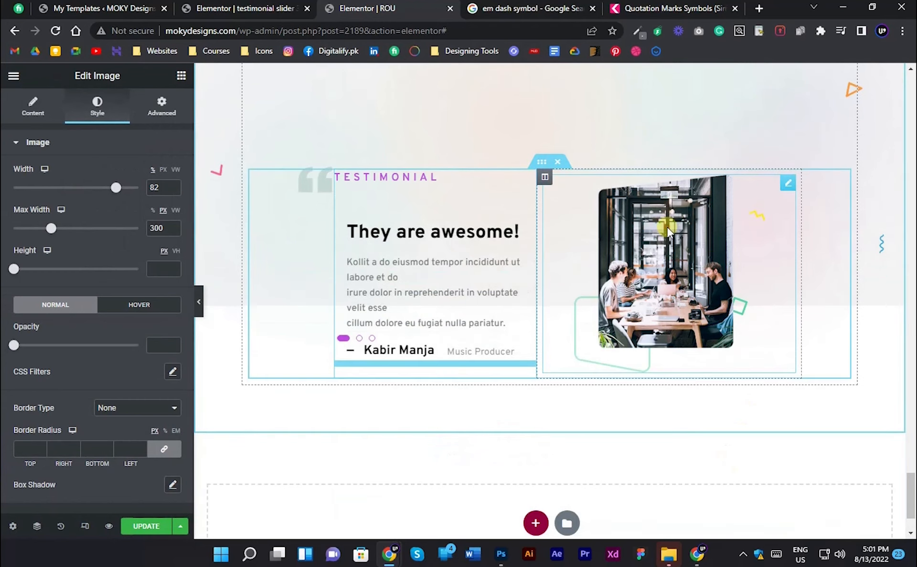
{"action": "left_click", "coordinate": [169, 109]}
{"action": "left_click", "coordinate": [163, 188]}
{"action": "left_click", "coordinate": [92, 191]}
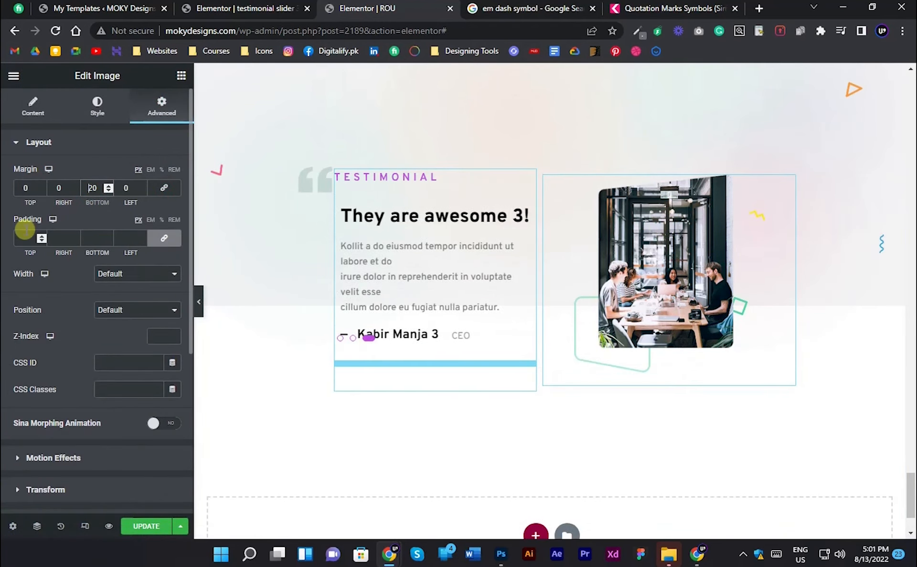
{"action": "type", "text": "-2"}
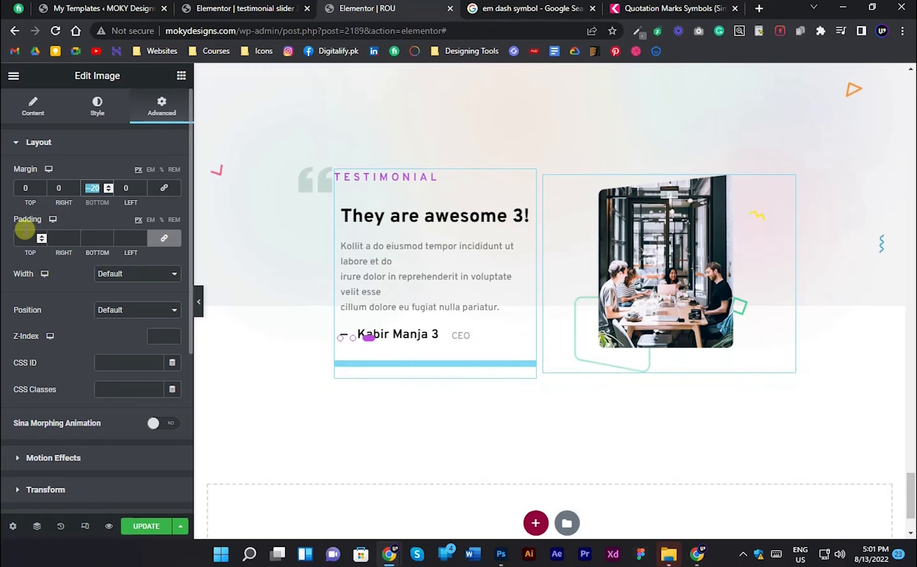
- Reset the image's bottom margin to 0 and set its top margin to -20 px
{"action": "left_click_drag", "start_coordinate": [20, 187], "coordinate": [79, 218]}
{"action": "type", "text": "20"}
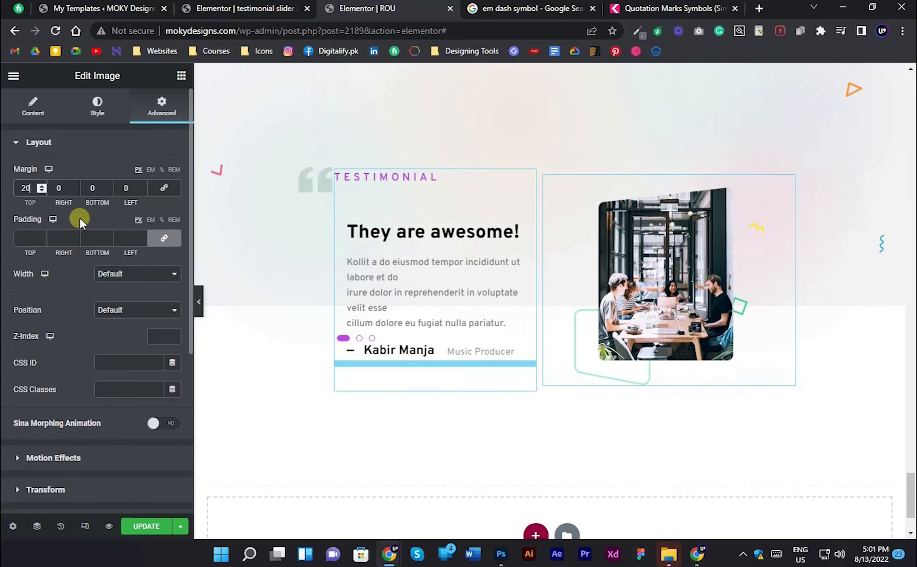
{"action": "key", "text": "Left"}
{"action": "key", "text": "Left"}
{"action": "type", "text": "-"}
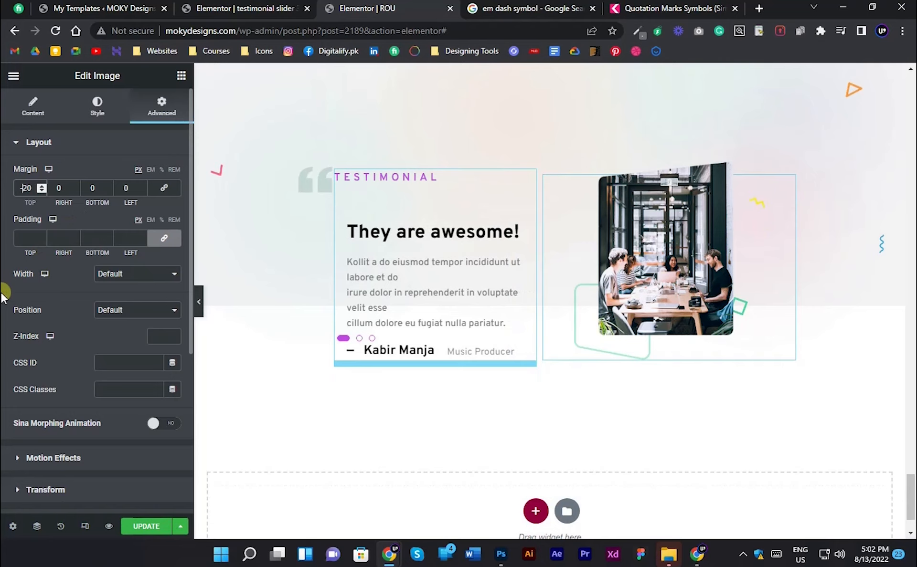
- Try top margins of -50, -70 and -80 px on the image and compare its position with the Photoshop design
{"action": "key", "text": "Delete"}
{"action": "type", "text": "5"}
{"action": "key", "text": "BackSpace"}
{"action": "type", "text": "7"}
{"action": "key", "text": "BackSpace"}
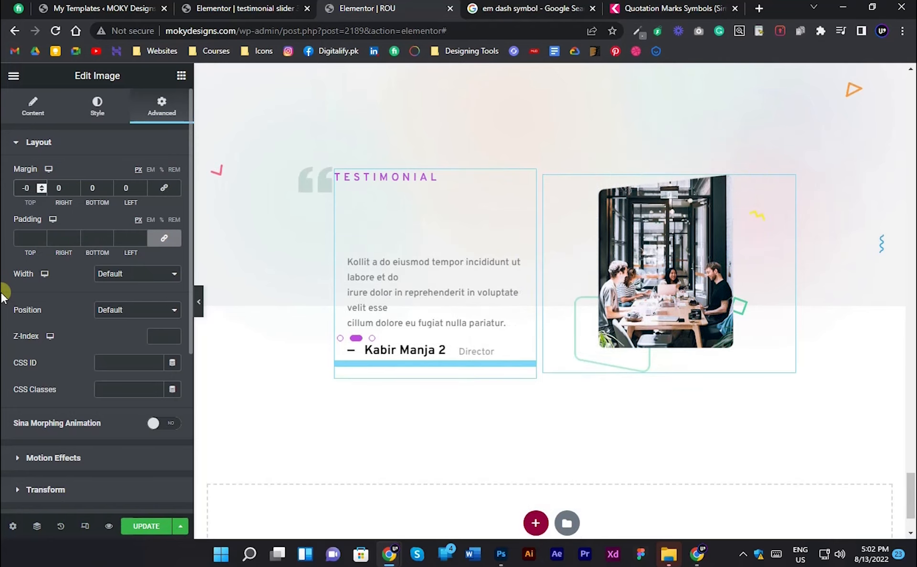
{"action": "type", "text": "8"}
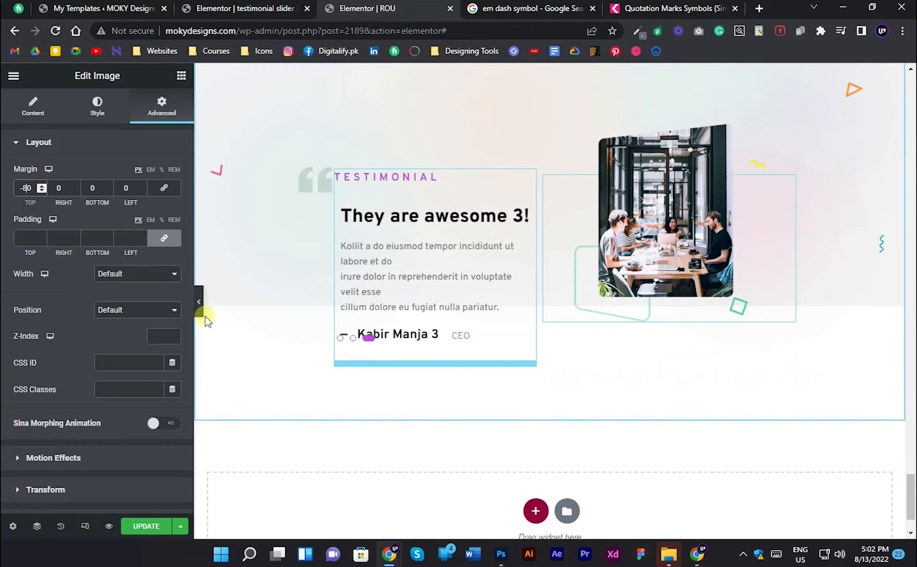
{"action": "left_click", "coordinate": [199, 302]}
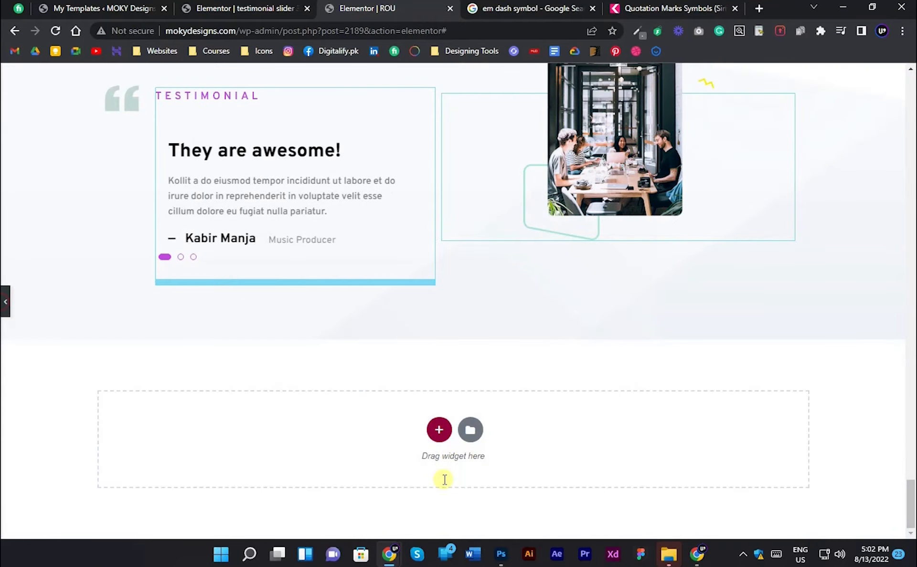
{"action": "left_click", "coordinate": [500, 555]}
{"action": "mouse_move", "coordinate": [390, 554]}
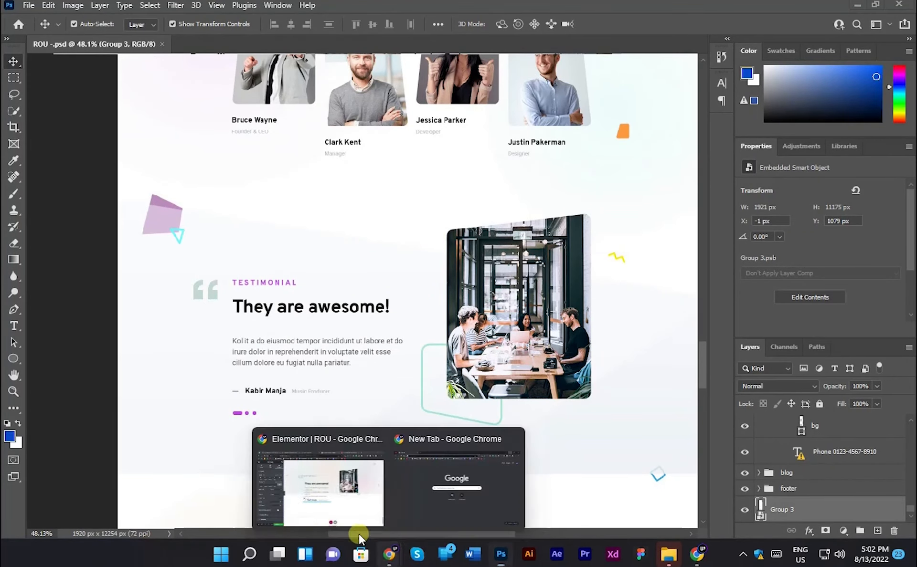
{"action": "left_click", "coordinate": [358, 532]}
- Set the image's top margin to -150 px and reopen its style settings
{"action": "left_click", "coordinate": [25, 192]}
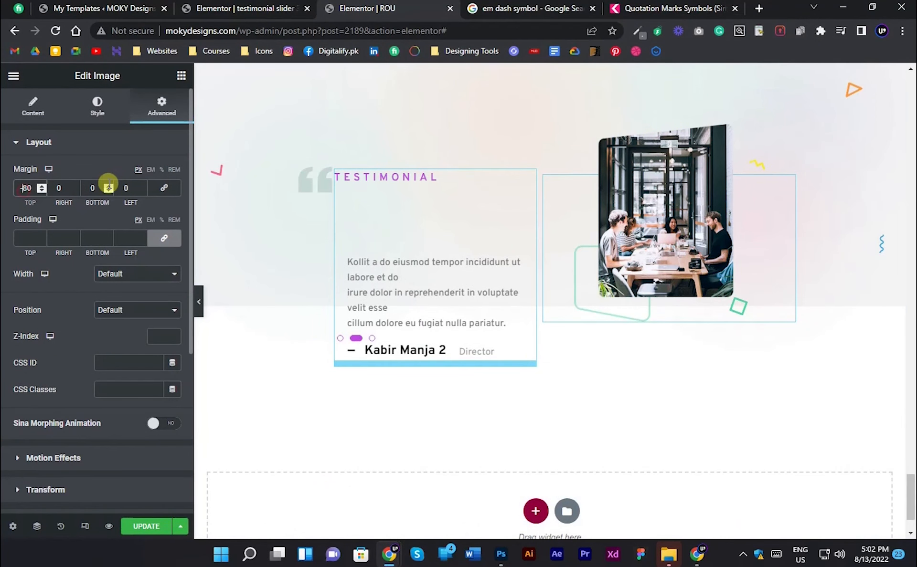
{"action": "key", "text": "BackSpace"}
{"action": "type", "text": "15"}
{"action": "left_click", "coordinate": [74, 118]}
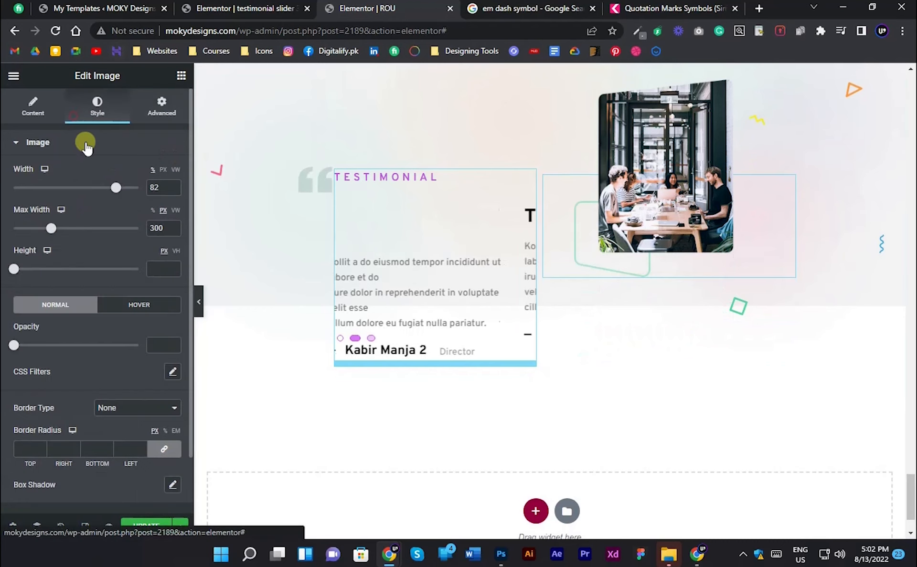
- Try a max width of 574 px and a width of 100% on the image, and preview the section without the editing panel
{"action": "left_click_drag", "start_coordinate": [52, 228], "coordinate": [86, 231]}
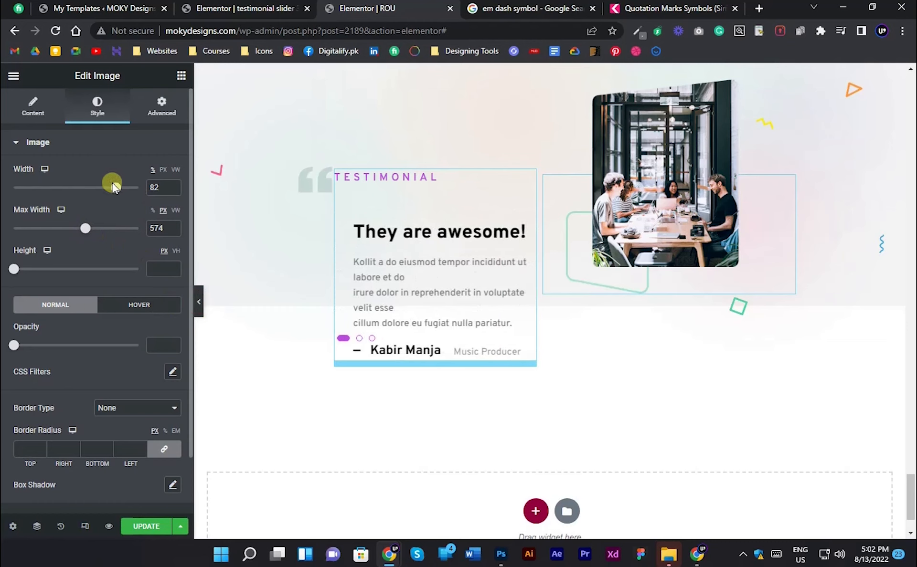
{"action": "left_click", "coordinate": [113, 187]}
{"action": "left_click_drag", "start_coordinate": [113, 187], "coordinate": [157, 189]}
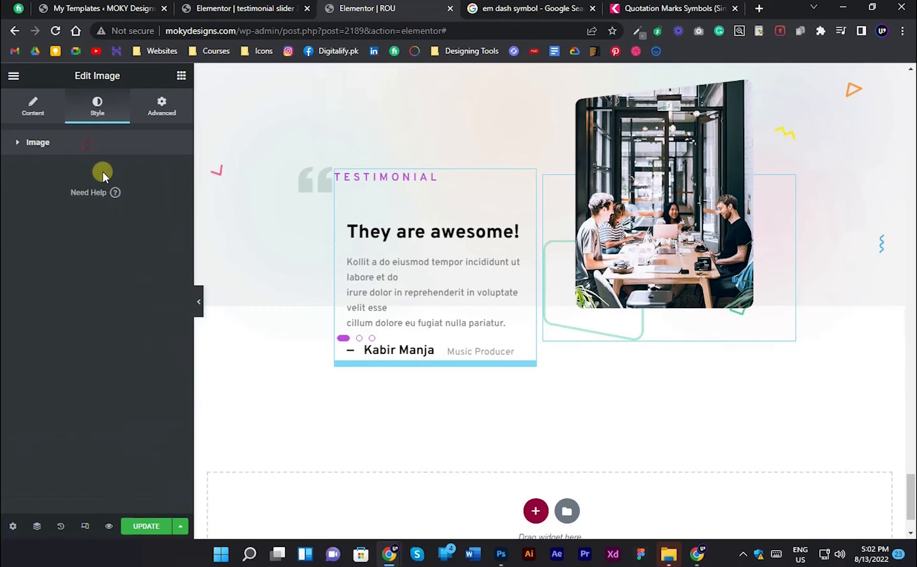
{"action": "left_click", "coordinate": [199, 296]}
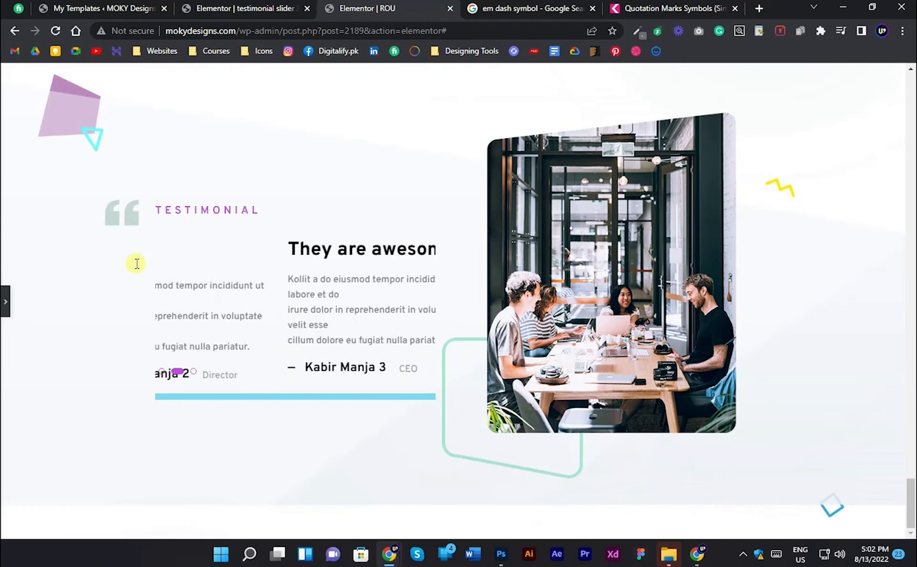
{"action": "left_click", "coordinate": [4, 297]}
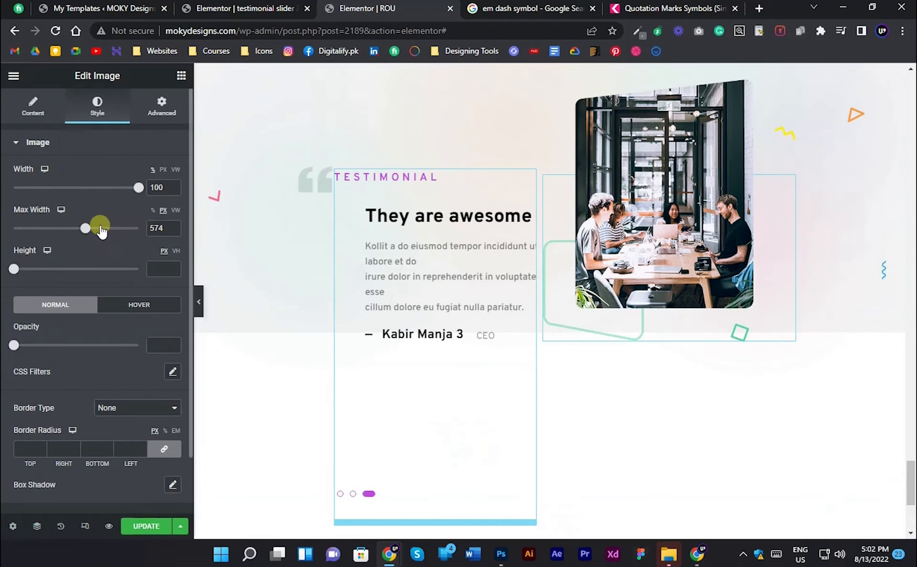
- Switch the image's width to pixels at 1000 px, reduce its max width below 386 px, and preview the section
{"action": "left_click_drag", "start_coordinate": [98, 229], "coordinate": [61, 229]}
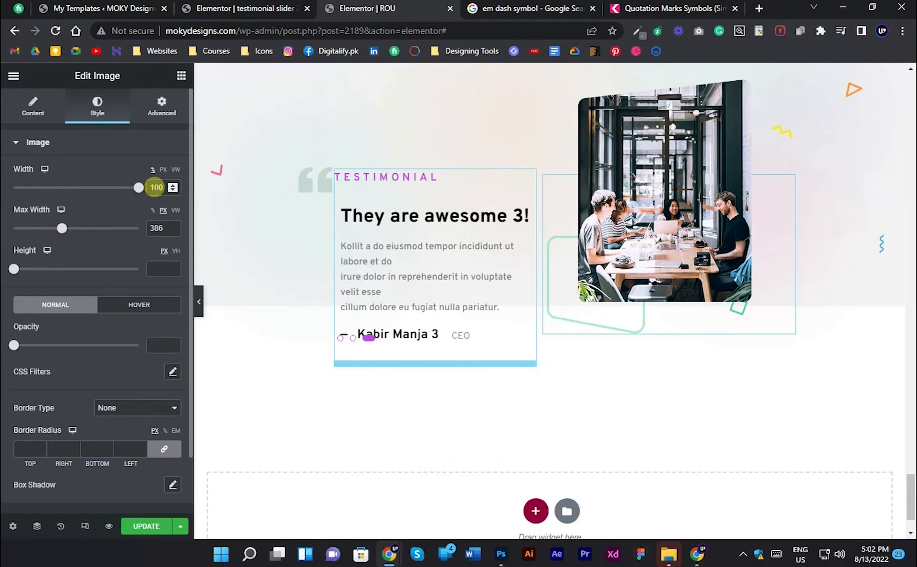
{"action": "left_click", "coordinate": [162, 169]}
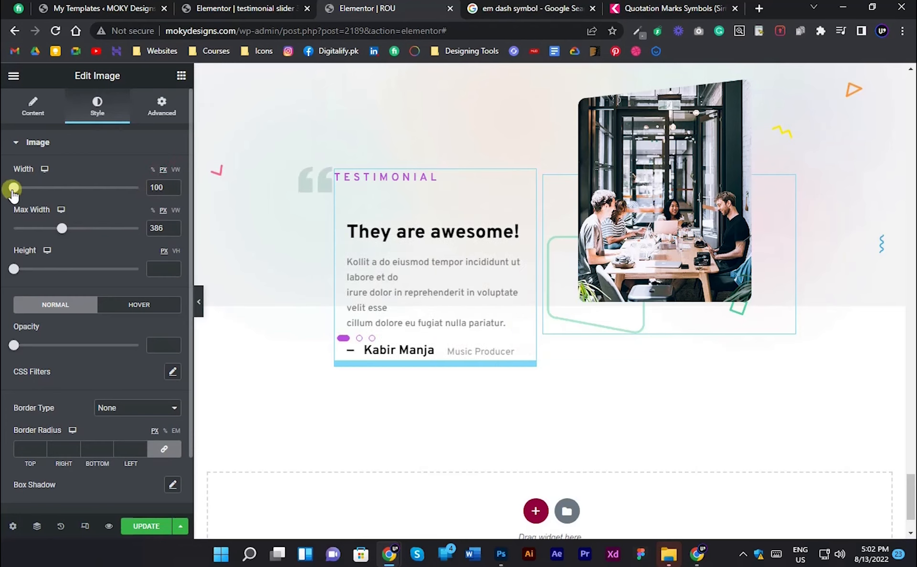
{"action": "left_click_drag", "start_coordinate": [14, 189], "coordinate": [157, 187]}
{"action": "mouse_move", "coordinate": [65, 232]}
{"action": "left_mouse_down"}
{"action": "mouse_move", "coordinate": [47, 225]}
{"action": "mouse_move", "coordinate": [58, 229]}
{"action": "left_mouse_up"}
{"action": "left_click", "coordinate": [201, 310]}
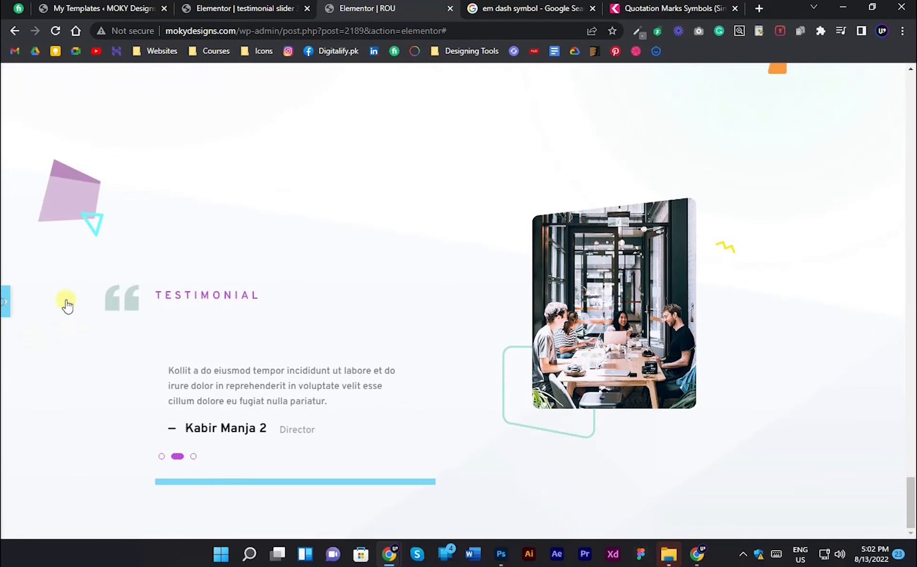
{"action": "left_click", "coordinate": [4, 301]}
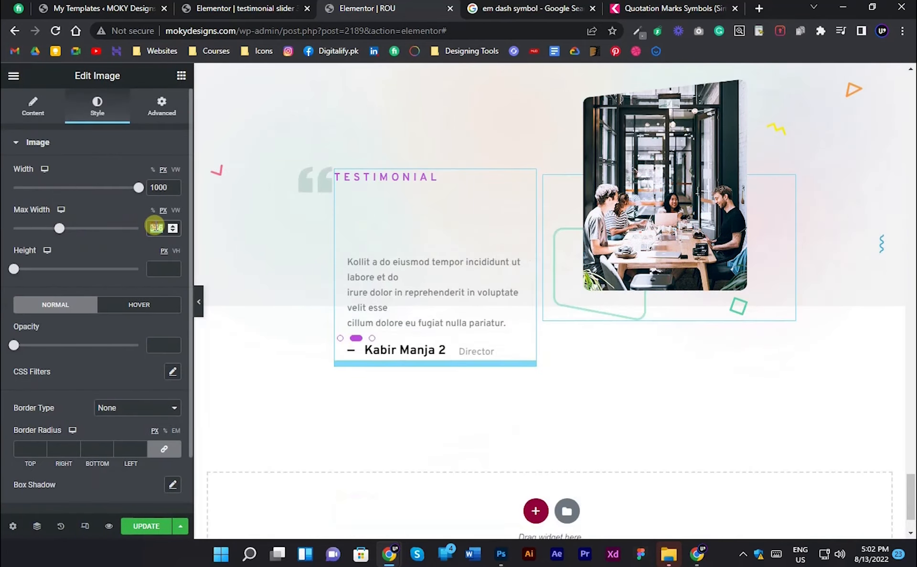
- Try a max width of 450 px on the image, settle on 400 px, and preview the section
{"action": "type", "text": "450"}
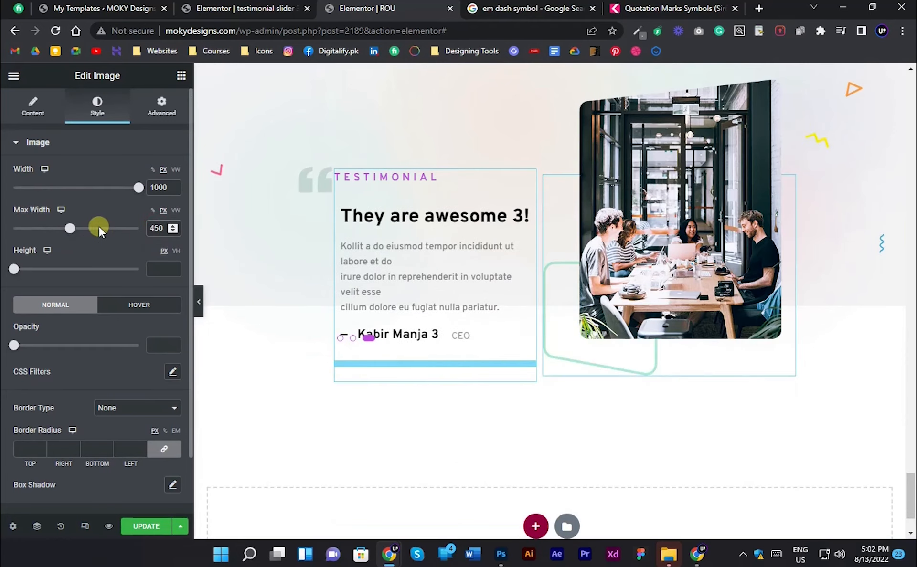
{"action": "key", "text": "BackSpace"}
{"action": "key", "text": "BackSpace"}
{"action": "type", "text": "00"}
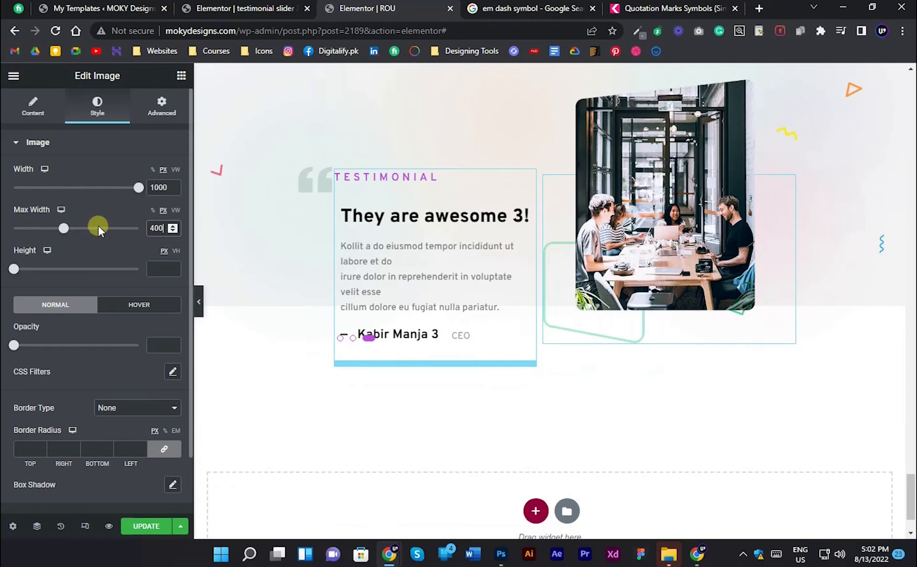
{"action": "left_click", "coordinate": [199, 309]}
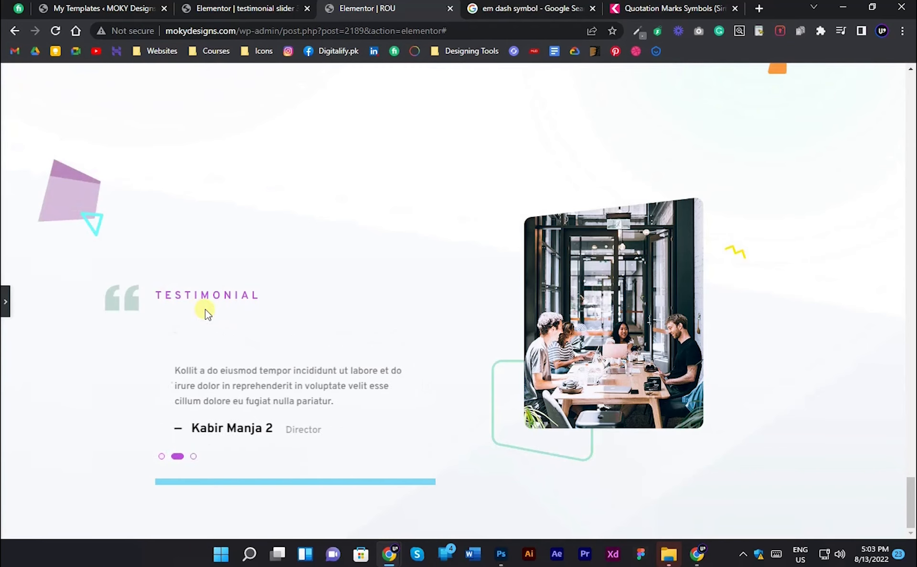
{"action": "left_click", "coordinate": [5, 301]}
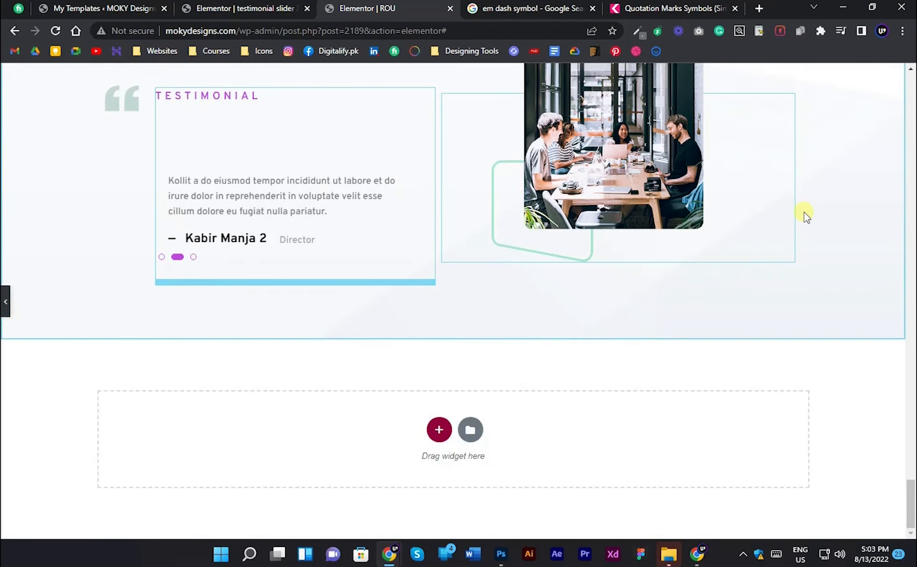
- Set the image's top margin to -130 px and compare the previewed section with the Photoshop design
{"action": "left_click", "coordinate": [153, 102]}
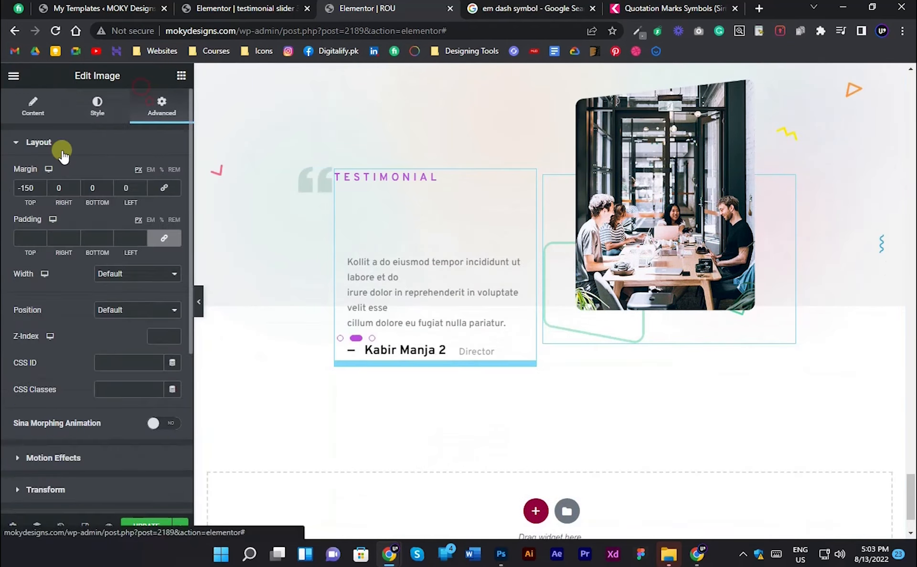
{"action": "key", "text": "Delete"}
{"action": "type", "text": "3"}
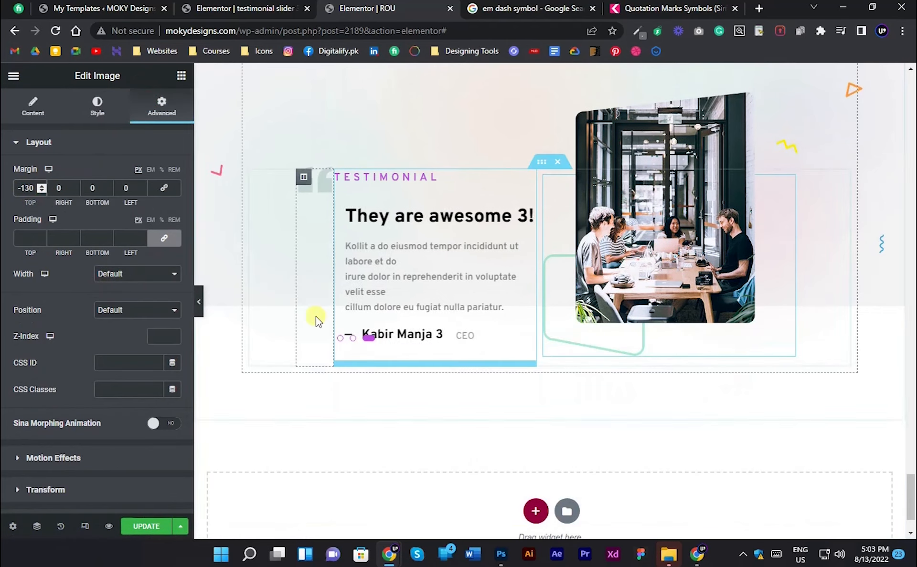
{"action": "left_click", "coordinate": [199, 300]}
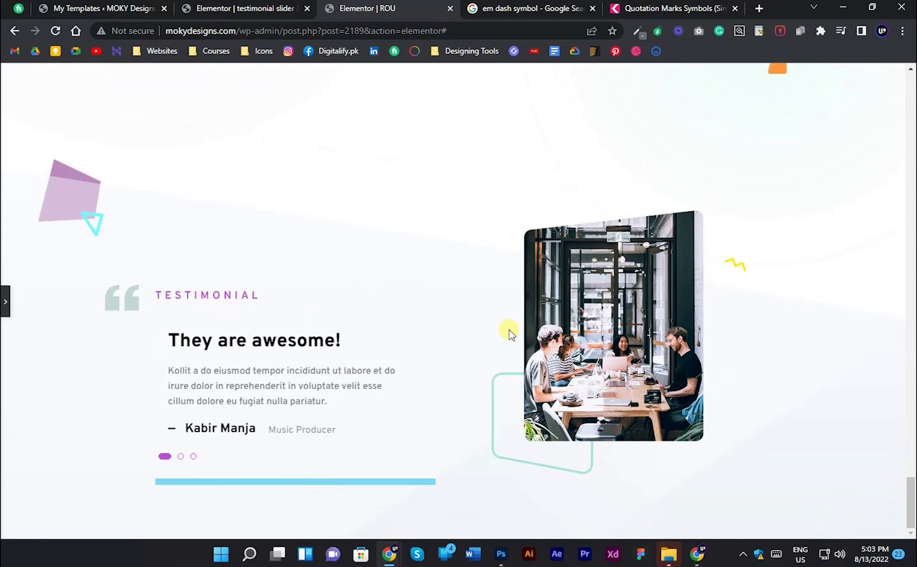
{"action": "left_click", "coordinate": [503, 546]}
{"action": "left_click", "coordinate": [503, 545]}
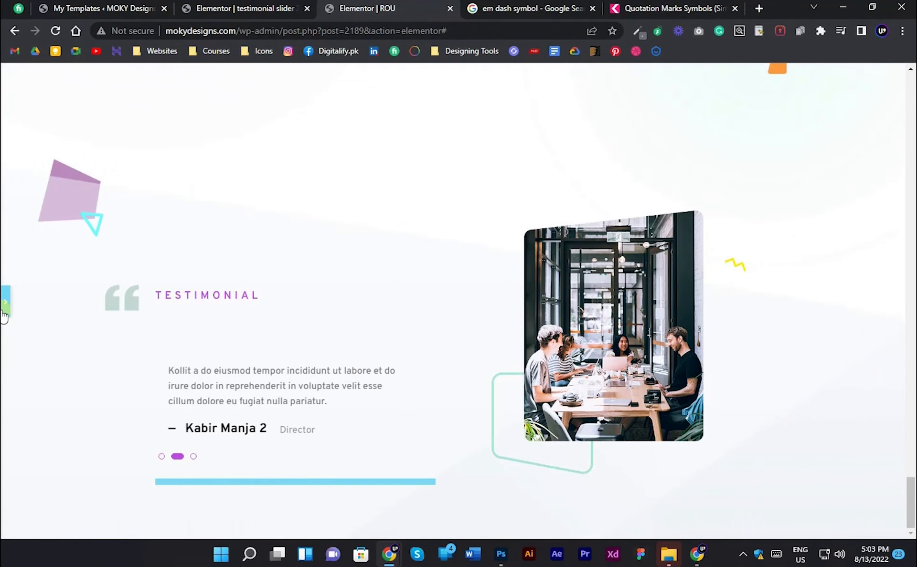
- Save the page update, preview the testimonial section, and reload the ROU page in the editor
{"action": "scroll", "coordinate": [239, 305], "scroll_direction": "down", "scroll_amount": 5}
{"action": "left_click", "coordinate": [151, 520]}
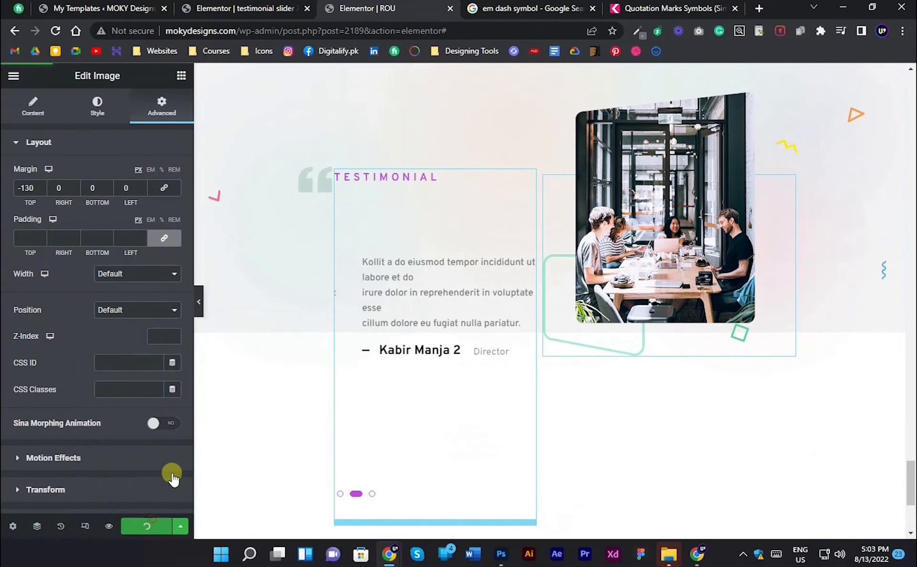
{"action": "left_click", "coordinate": [199, 302]}
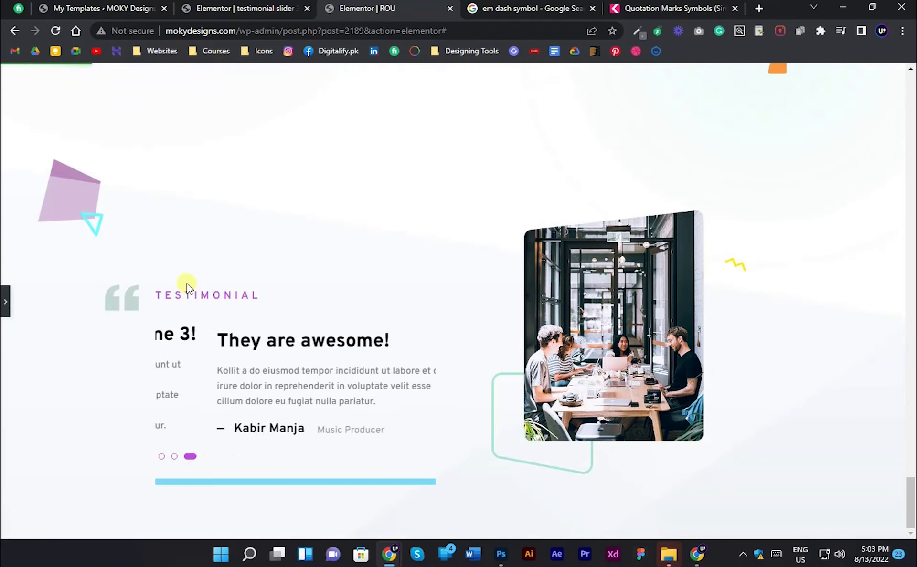
{"action": "left_click", "coordinate": [56, 31]}
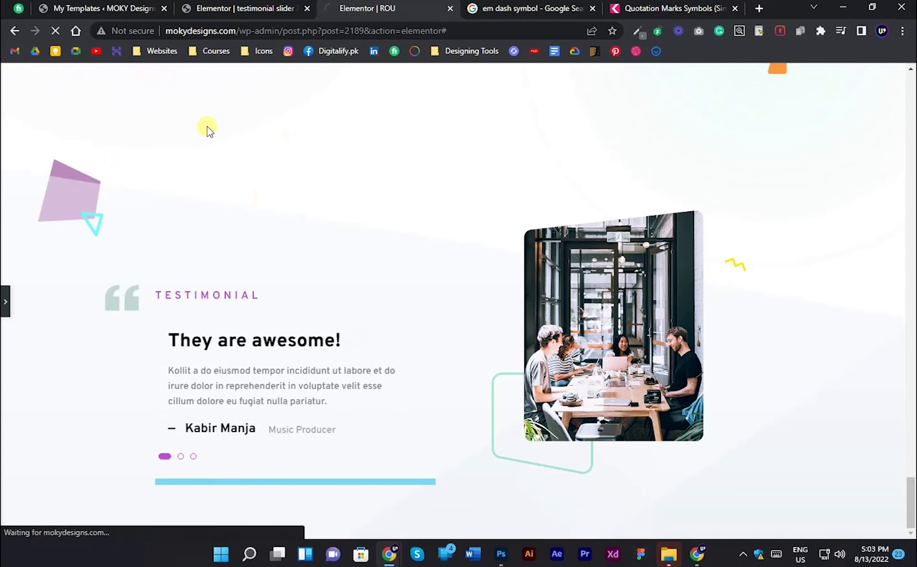